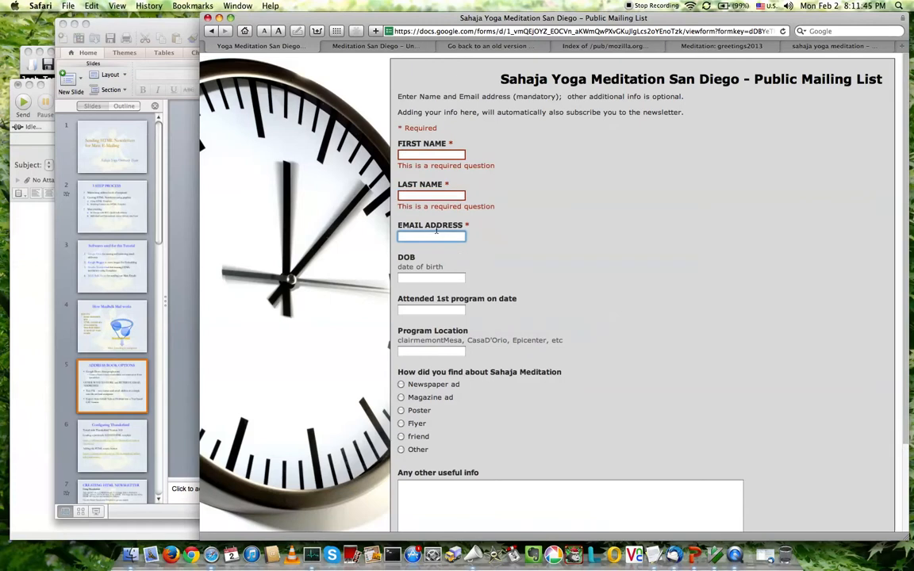
Examine the required and optional fields of the Public Mailing List form, comparing them with the Address Book Options slide in PowerPoint.
{"action": "scroll", "coordinate": [444, 262], "scroll_direction": "down", "scroll_amount": 2}
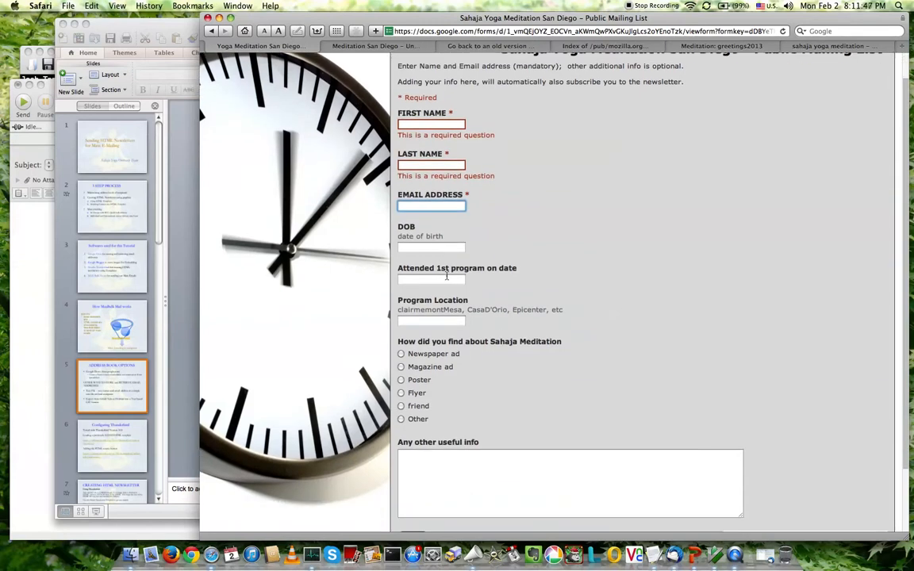
{"action": "scroll", "coordinate": [447, 276], "scroll_direction": "down", "scroll_amount": 5}
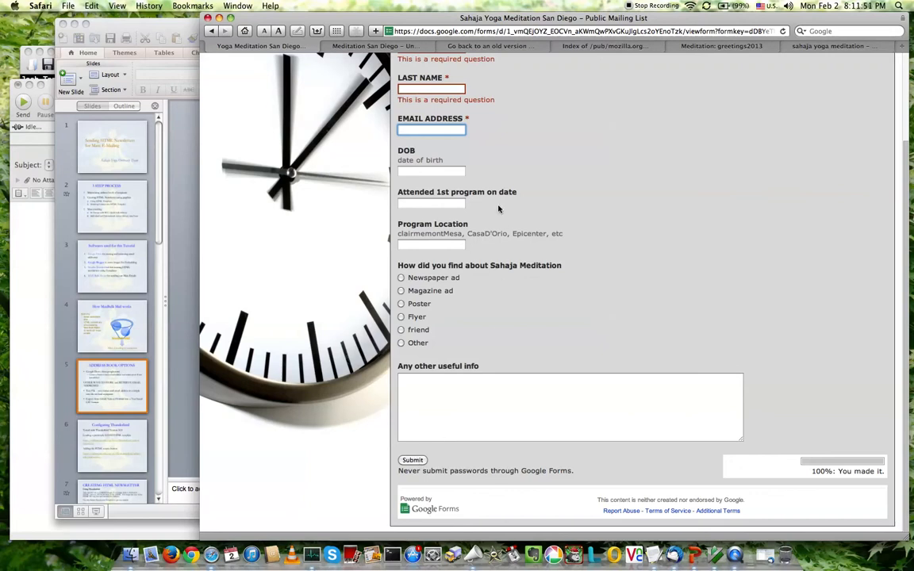
{"action": "scroll", "coordinate": [476, 242], "scroll_direction": "up", "scroll_amount": 2}
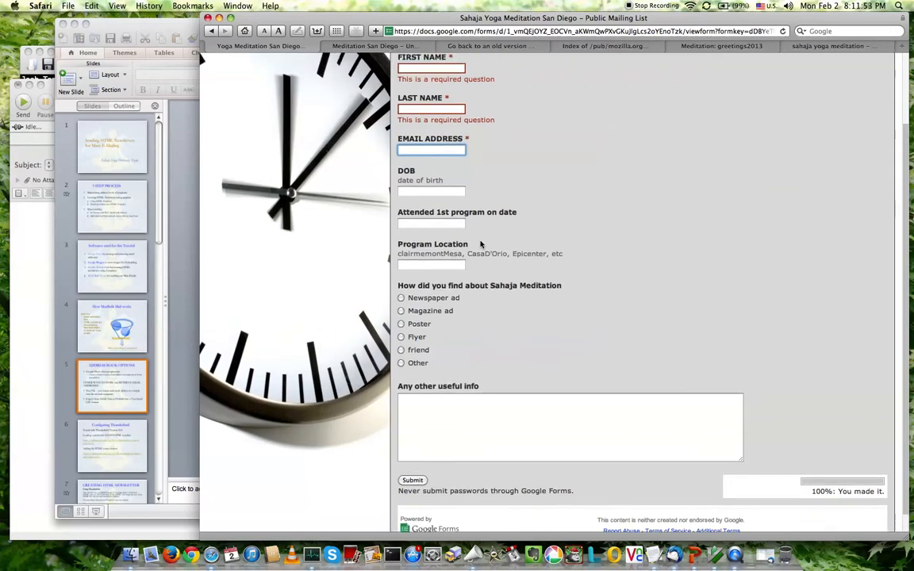
{"action": "scroll", "coordinate": [480, 245], "scroll_direction": "up", "scroll_amount": 3}
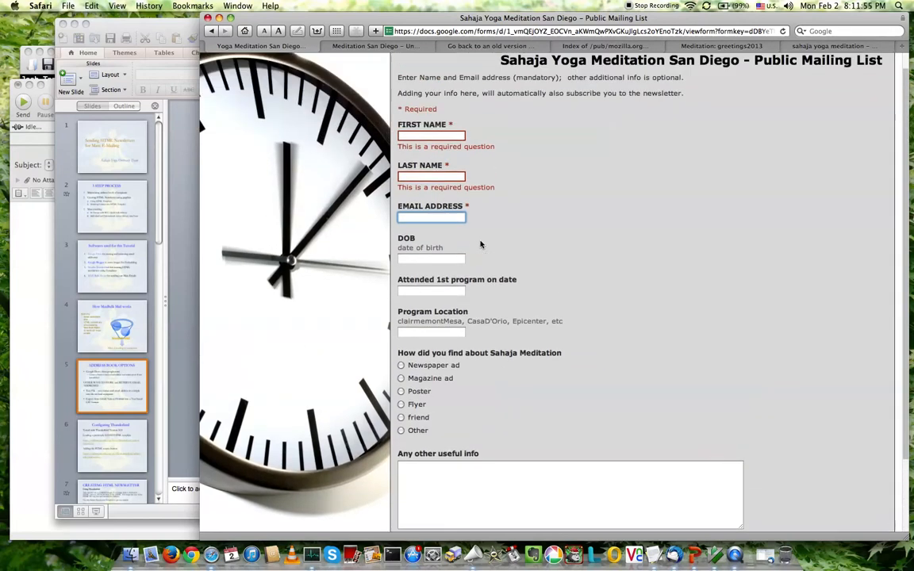
{"action": "scroll", "coordinate": [480, 245], "scroll_direction": "down", "scroll_amount": 4}
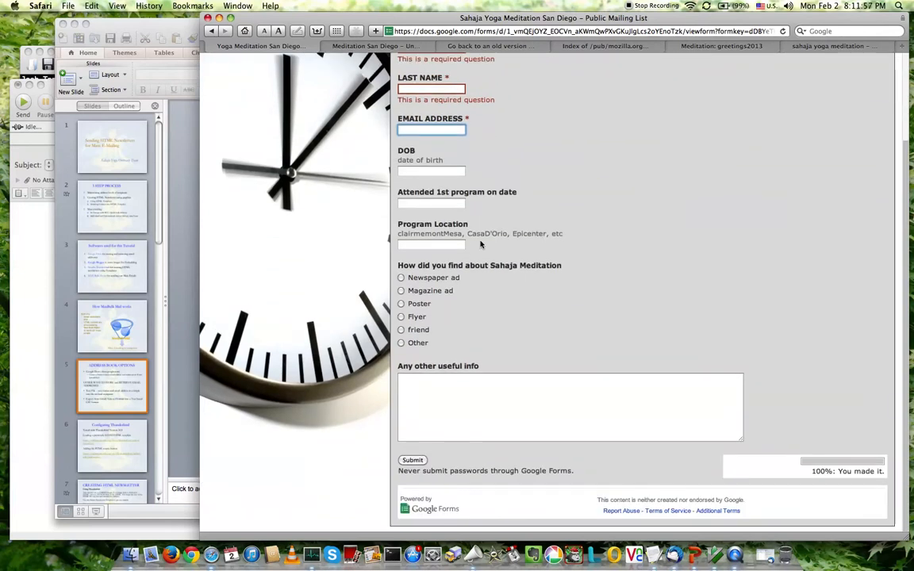
{"action": "scroll", "coordinate": [480, 244], "scroll_direction": "up", "scroll_amount": 2}
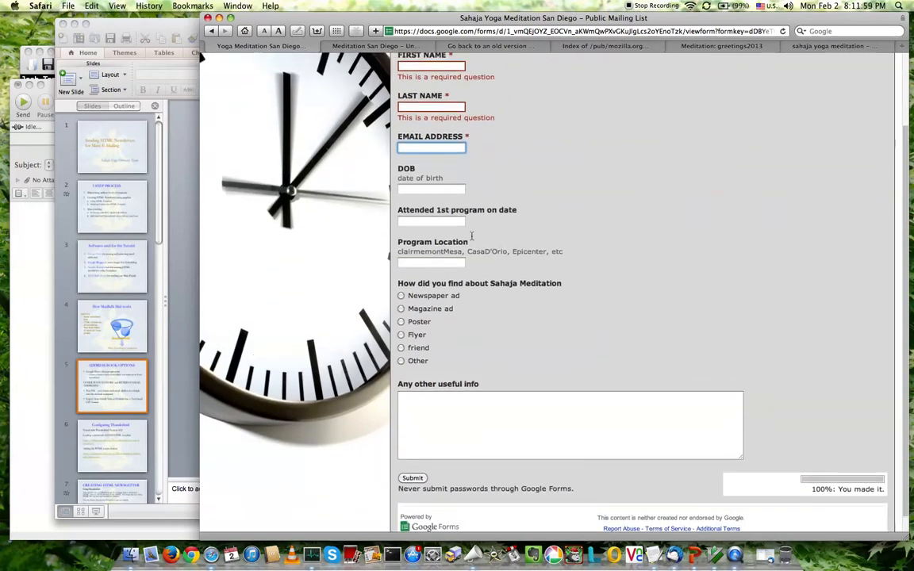
{"action": "left_click", "coordinate": [187, 208]}
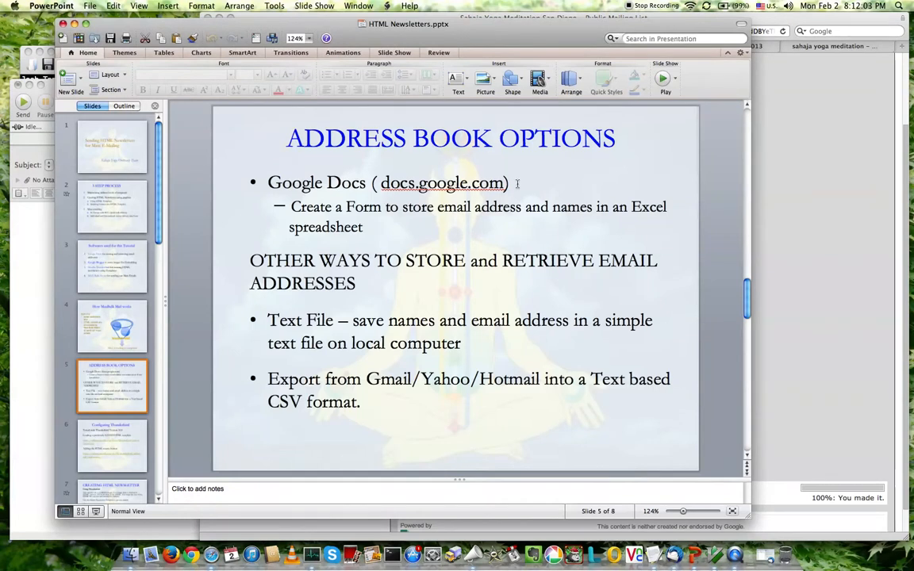
{"action": "left_click", "coordinate": [809, 181]}
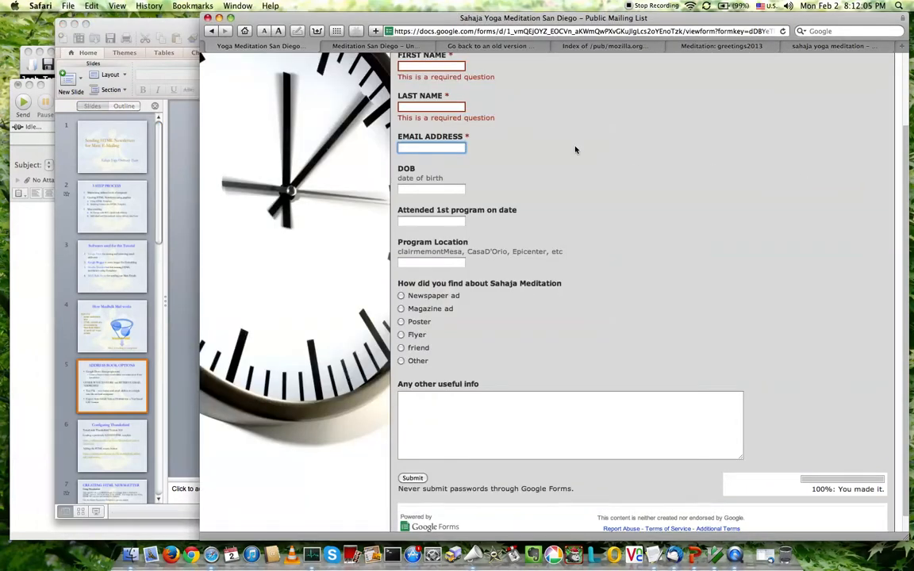
{"action": "scroll", "coordinate": [520, 142], "scroll_direction": "up", "scroll_amount": 5}
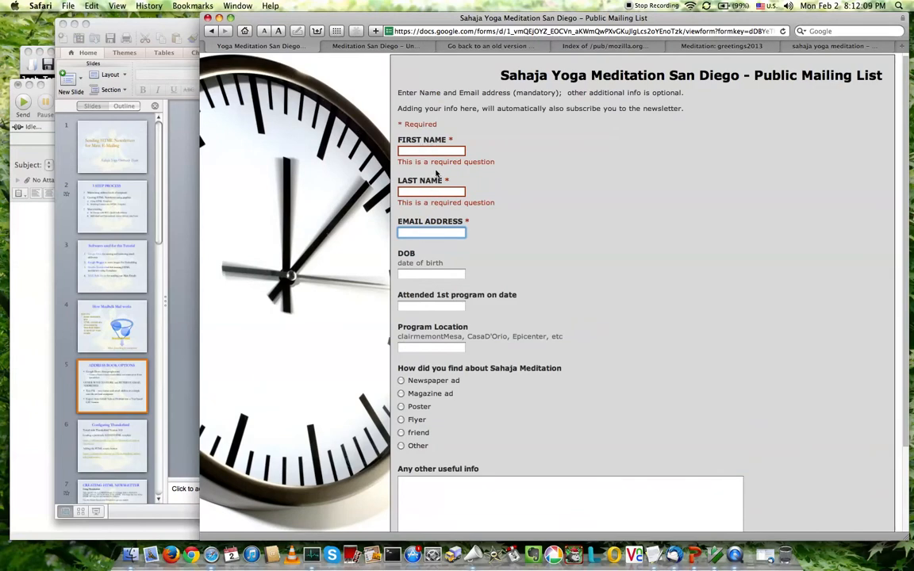
Check the Address Book Options slide in PowerPoint and view the names and email addresses stored in tmp2.txt in MacVim.
{"action": "left_click", "coordinate": [187, 227]}
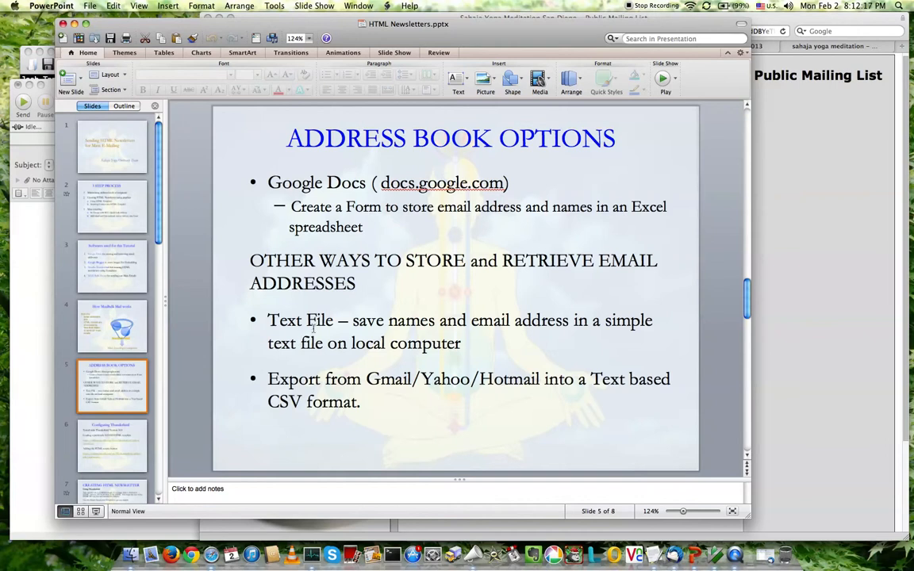
{"action": "left_click", "coordinate": [49, 101]}
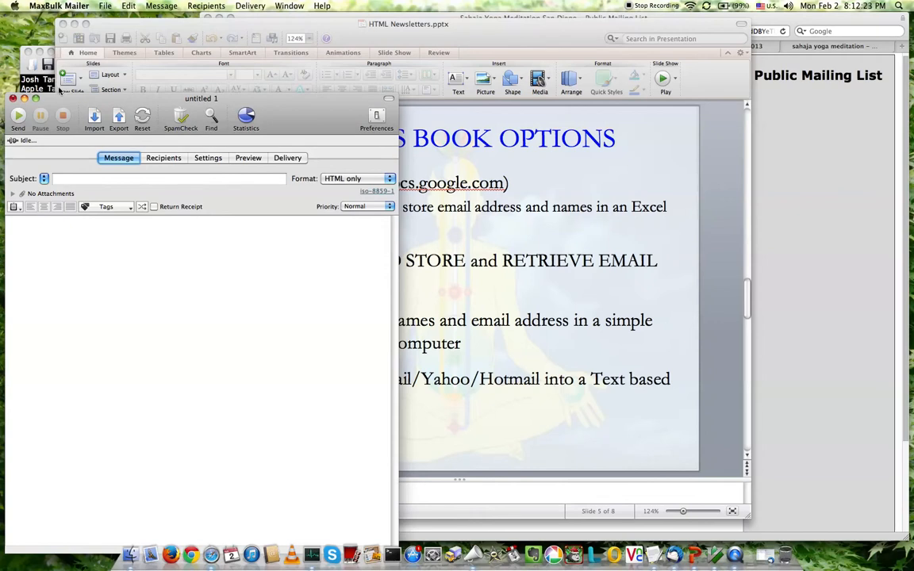
{"action": "left_click", "coordinate": [44, 80]}
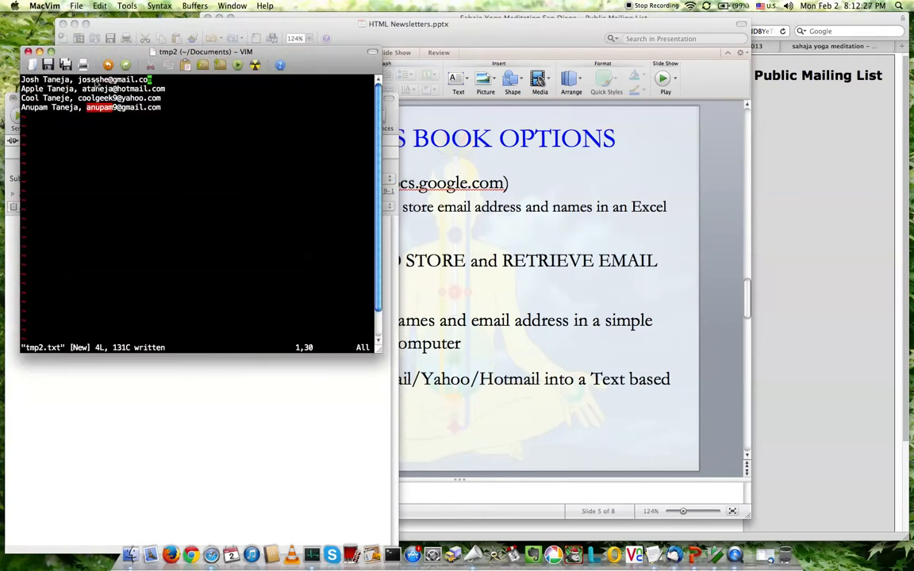
{"action": "left_click_drag", "start_coordinate": [240, 52], "coordinate": [394, 65]}
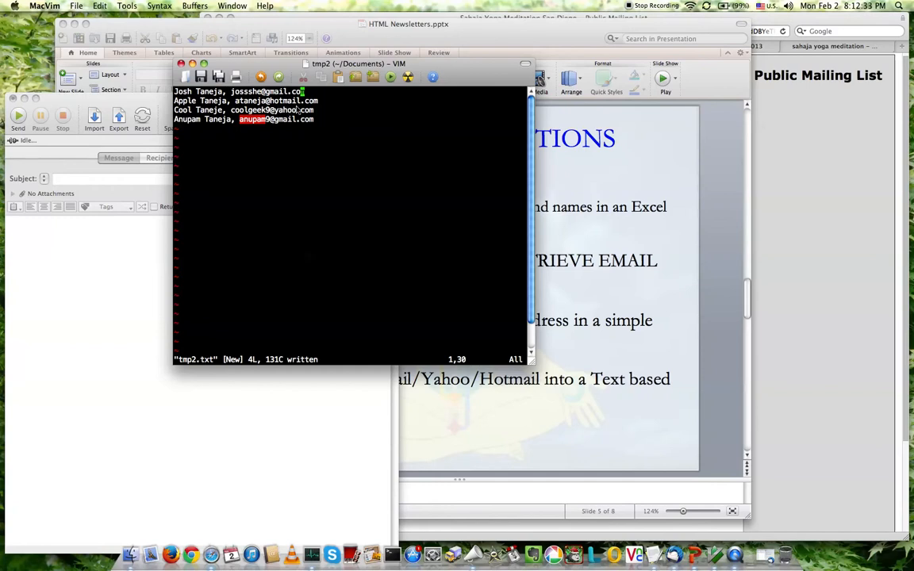
{"action": "left_click_drag", "start_coordinate": [463, 75], "coordinate": [325, 87]}
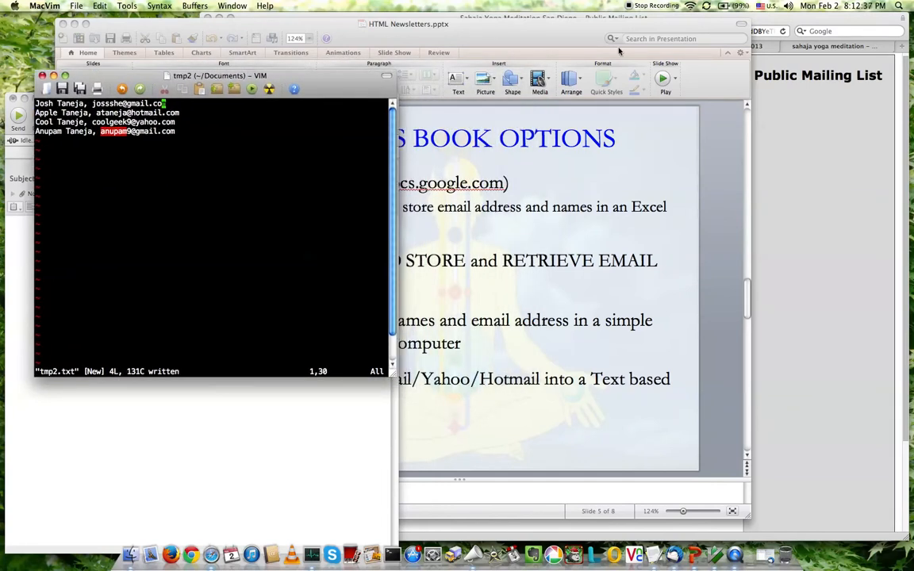
Return to the Address Book Options slide in PowerPoint and highlight "Gmail/Yahoo/Hotmail" in the CSV export bullet.
{"action": "left_click", "coordinate": [561, 38]}
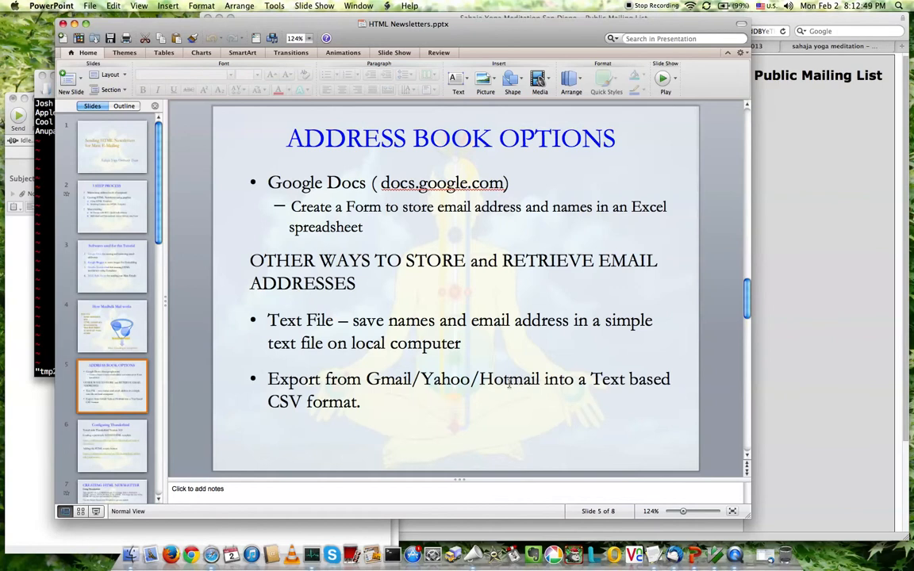
{"action": "left_click_drag", "start_coordinate": [366, 379], "coordinate": [516, 384]}
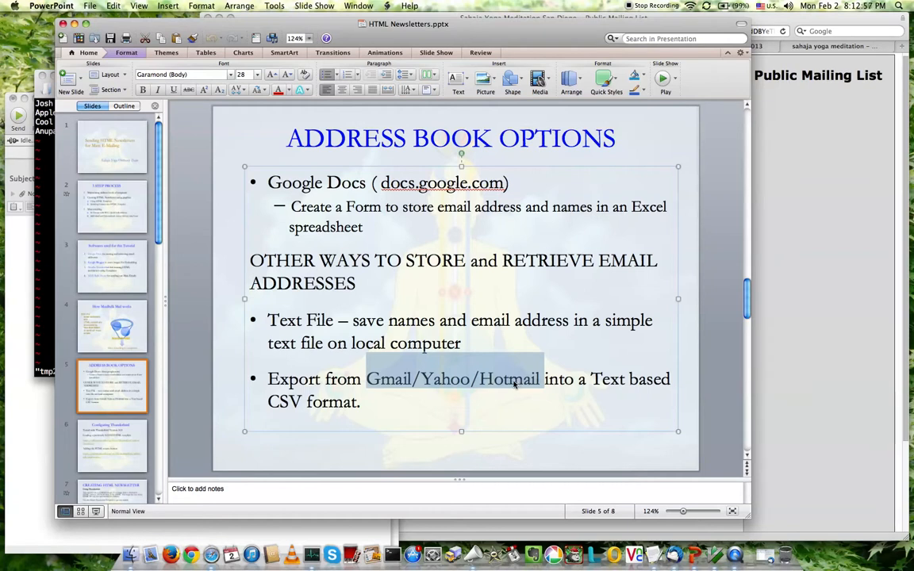
{"action": "left_click", "coordinate": [481, 440]}
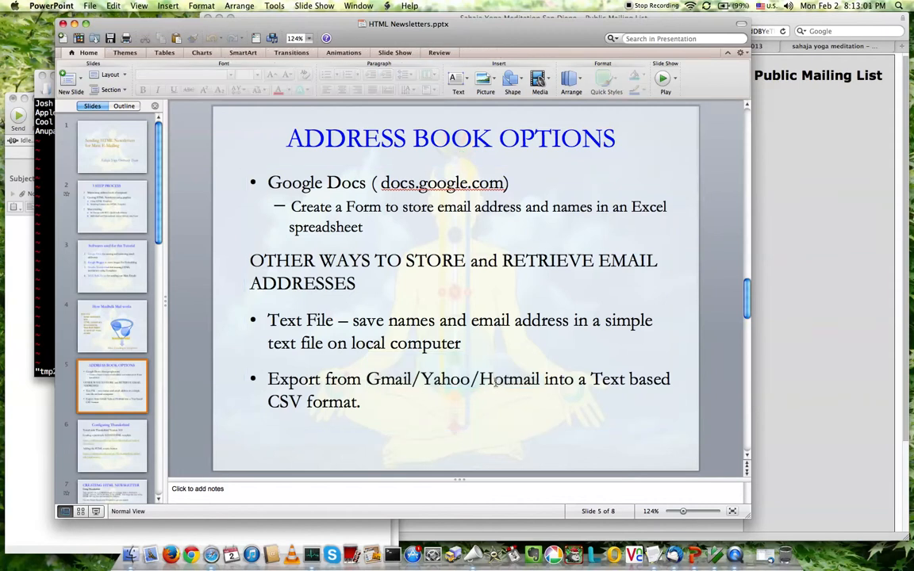
Show the Configuring Thunderbird slide and highlight the version number 14.0.
{"action": "left_click", "coordinate": [129, 441]}
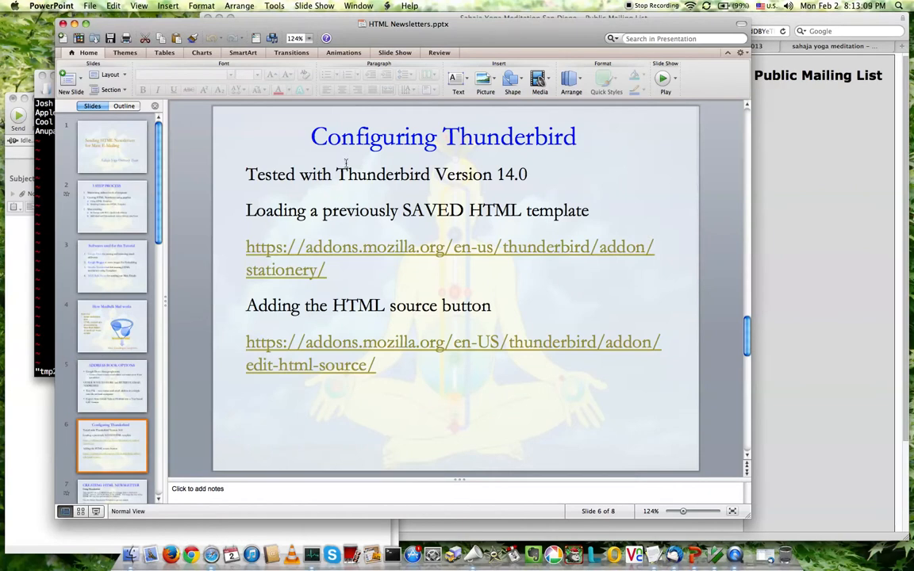
{"action": "left_click_drag", "start_coordinate": [533, 36], "coordinate": [539, 40]}
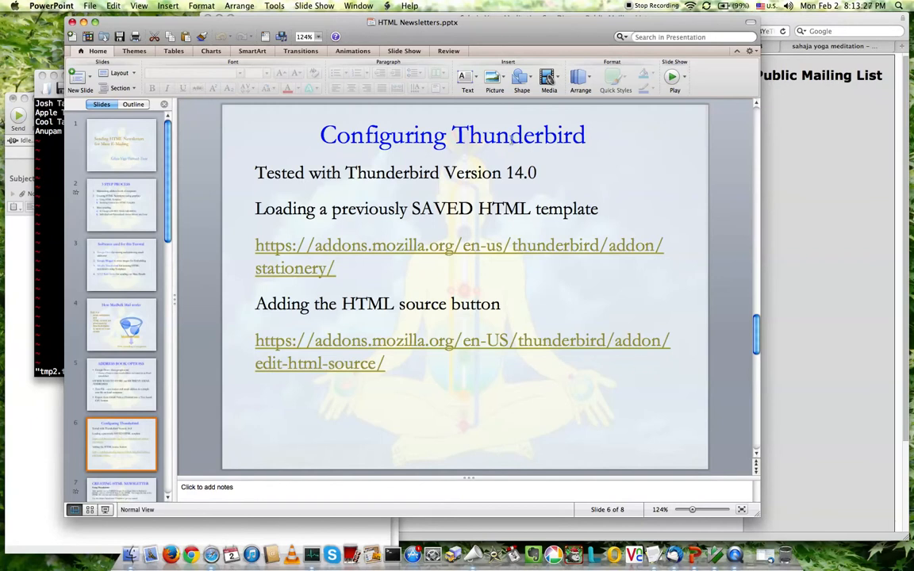
{"action": "left_click_drag", "start_coordinate": [506, 173], "coordinate": [531, 178]}
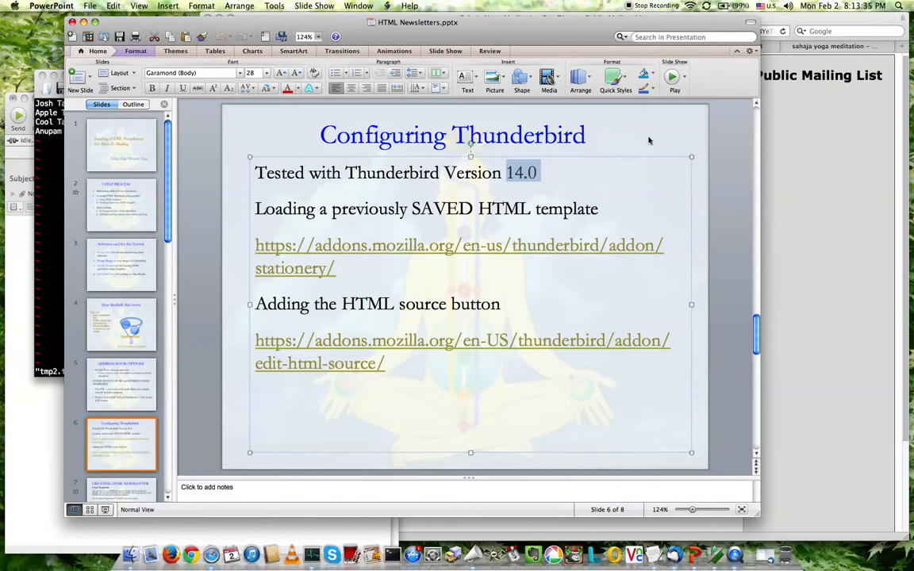
{"action": "left_click", "coordinate": [710, 136]}
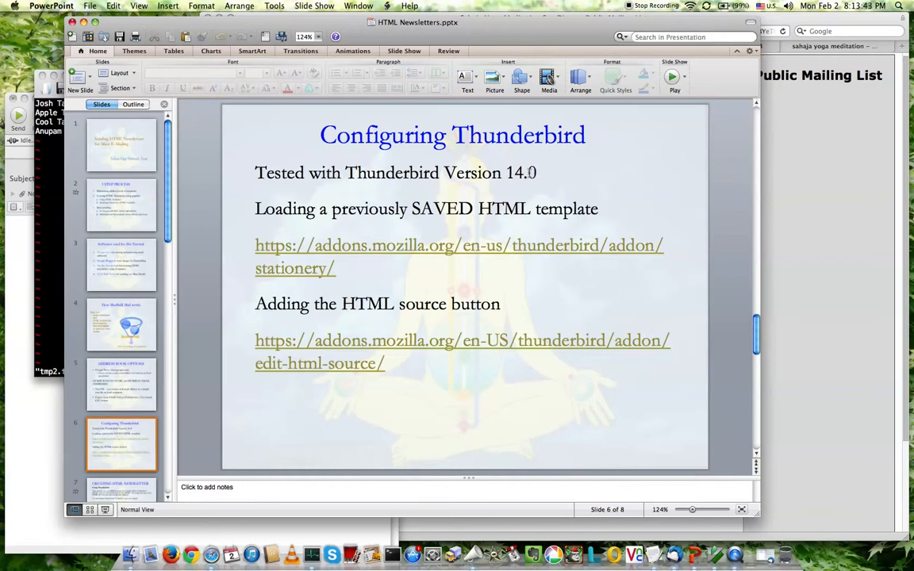
Switch to Safari and view the Thunderbird 14.0 release directory, highlighting the version and "mac" parts of its web address.
{"action": "left_click", "coordinate": [212, 555]}
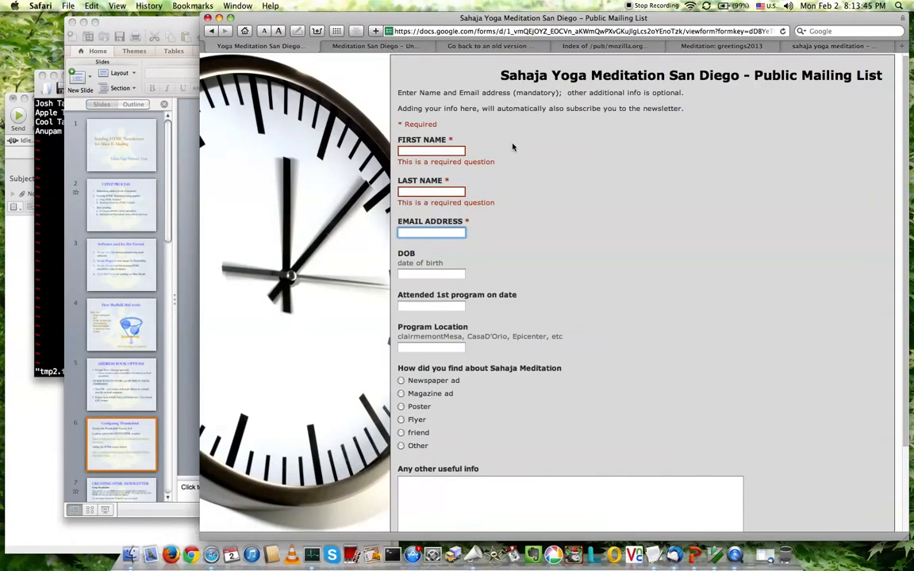
{"action": "left_click", "coordinate": [658, 49]}
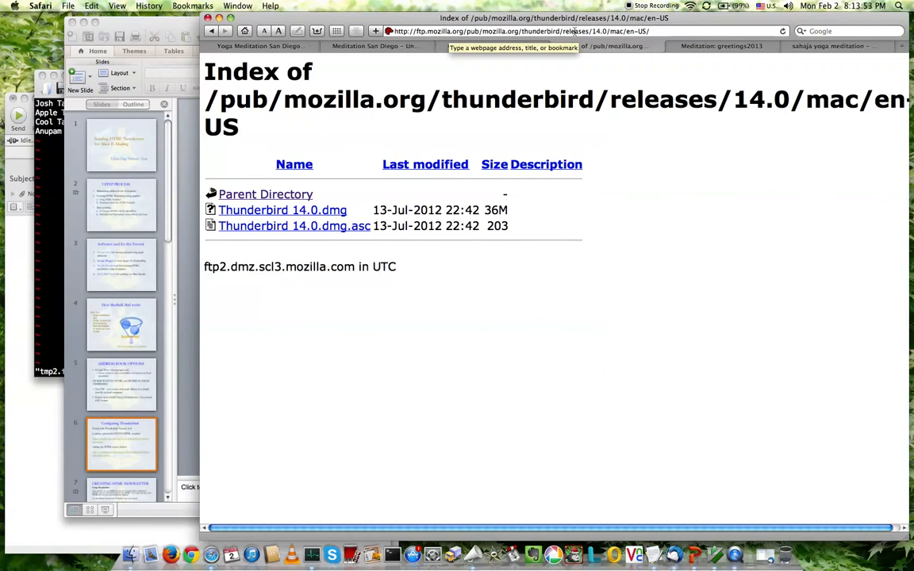
{"action": "left_click_drag", "start_coordinate": [590, 31], "coordinate": [604, 31]}
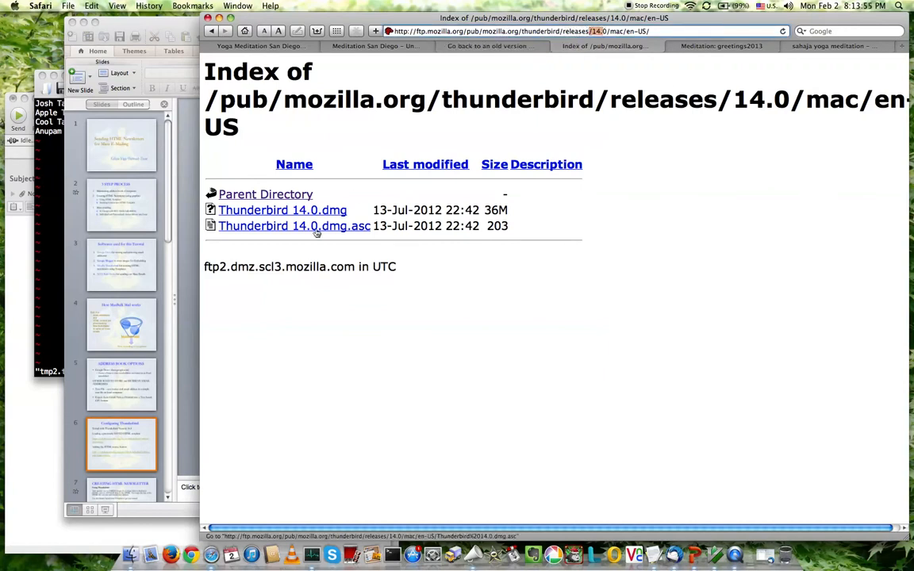
{"action": "left_click_drag", "start_coordinate": [466, 25], "coordinate": [474, 27]}
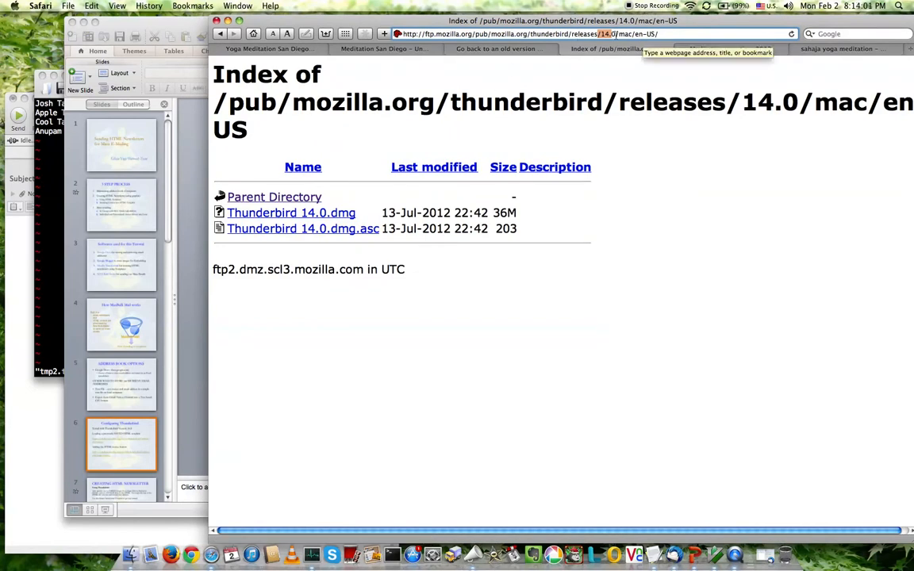
{"action": "left_click_drag", "start_coordinate": [618, 33], "coordinate": [626, 34]}
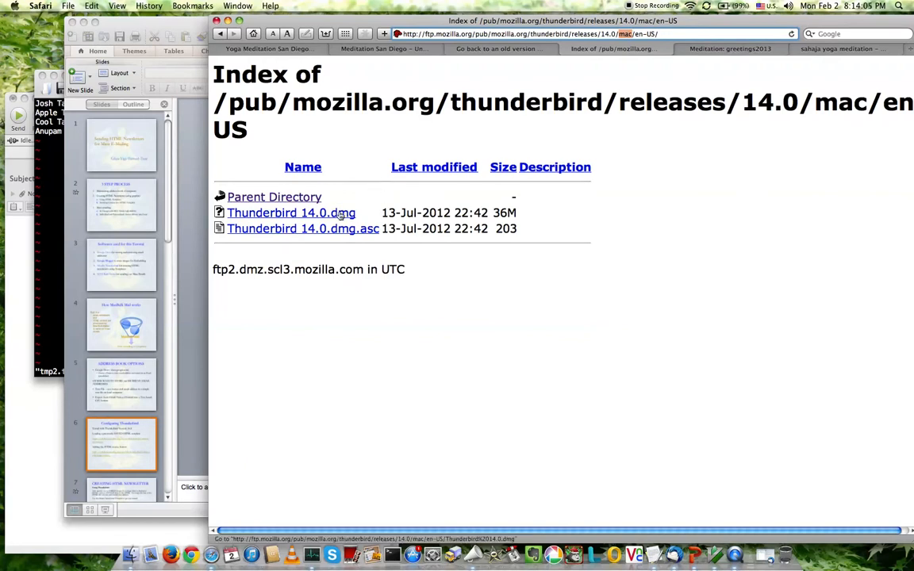
Open Thunderbird from the presentation and return to the Configuring Thunderbird slide in PowerPoint.
{"action": "left_click", "coordinate": [202, 235]}
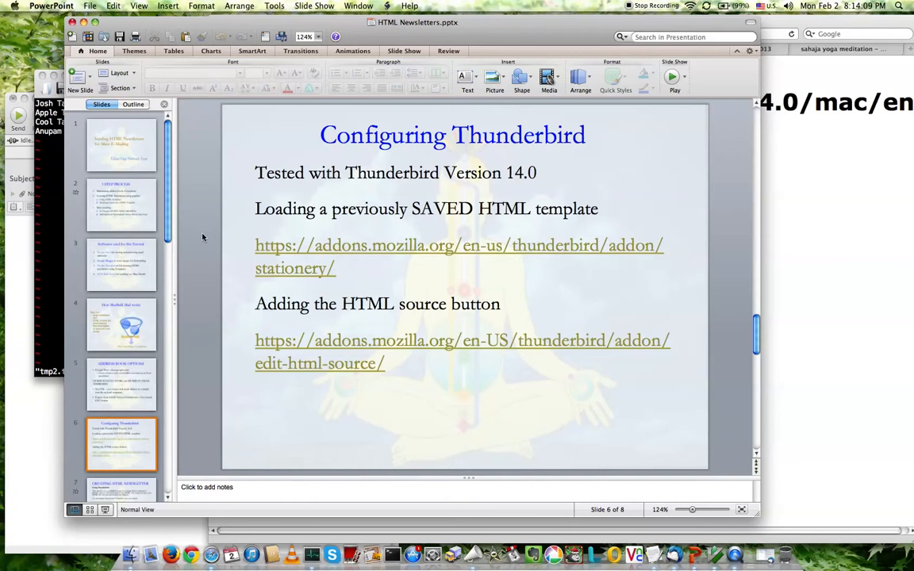
{"action": "left_click", "coordinate": [687, 554]}
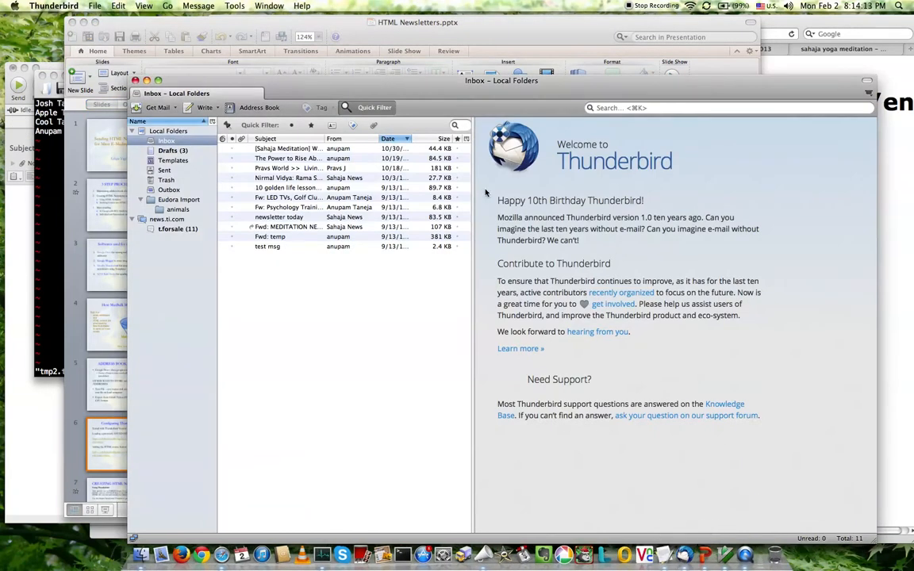
{"action": "left_click_drag", "start_coordinate": [468, 92], "coordinate": [492, 94]}
{"action": "left_click", "coordinate": [518, 33]}
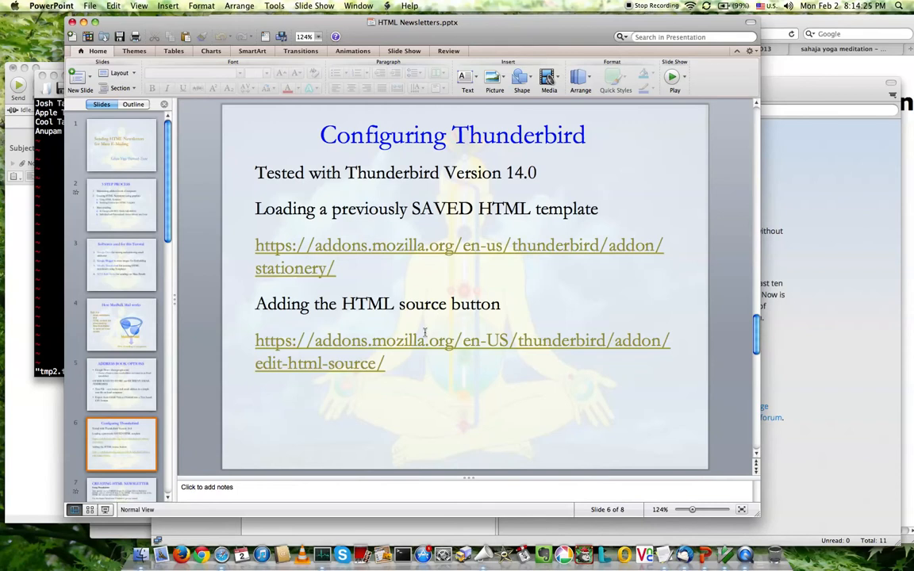
Switch to Thunderbird and create a new message from the Feb11 stationery template.
{"action": "left_click", "coordinate": [876, 230]}
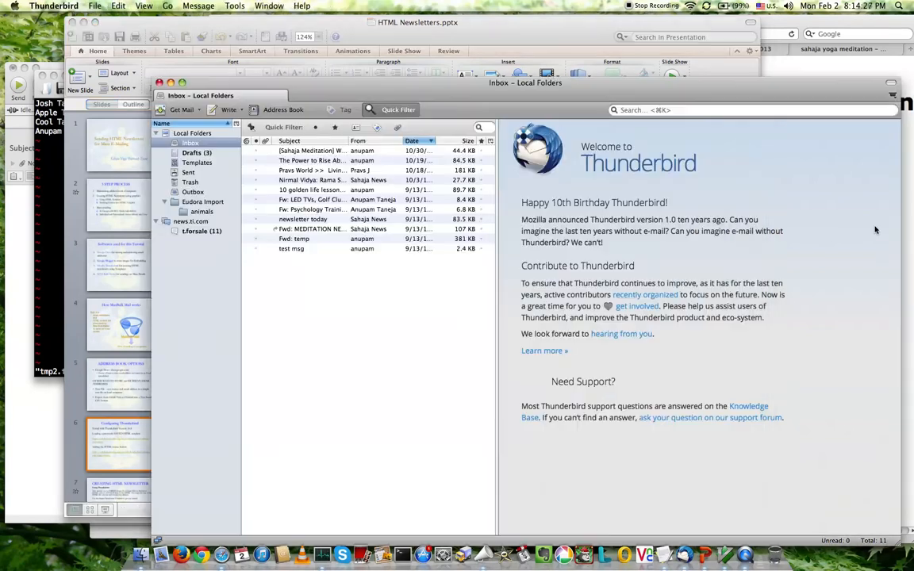
{"action": "left_click_drag", "start_coordinate": [382, 83], "coordinate": [381, 79]}
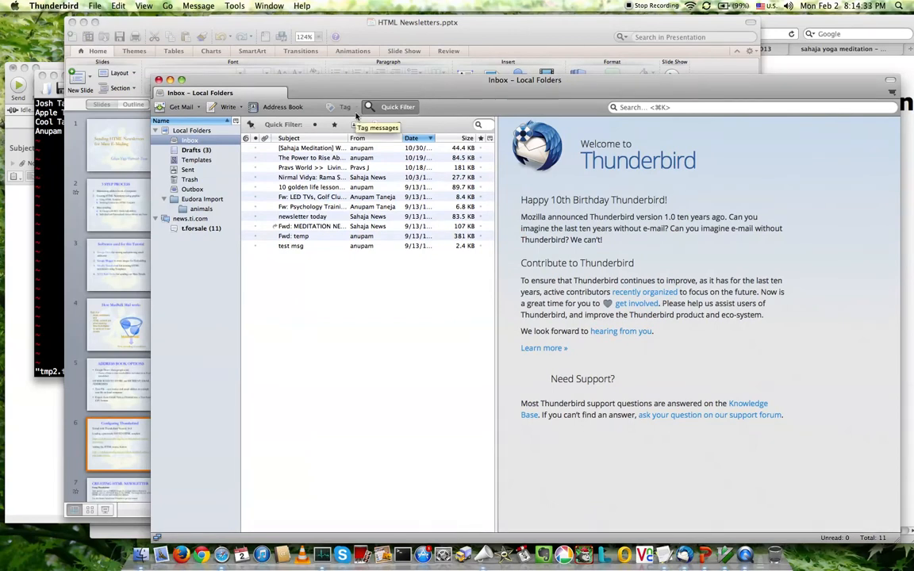
{"action": "left_click_drag", "start_coordinate": [363, 94], "coordinate": [363, 92]}
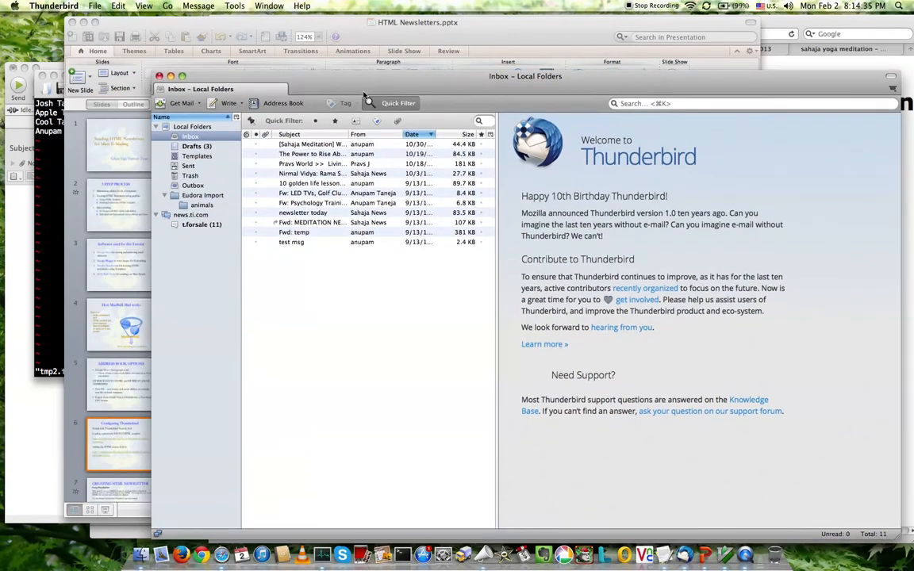
{"action": "left_click", "coordinate": [242, 105]}
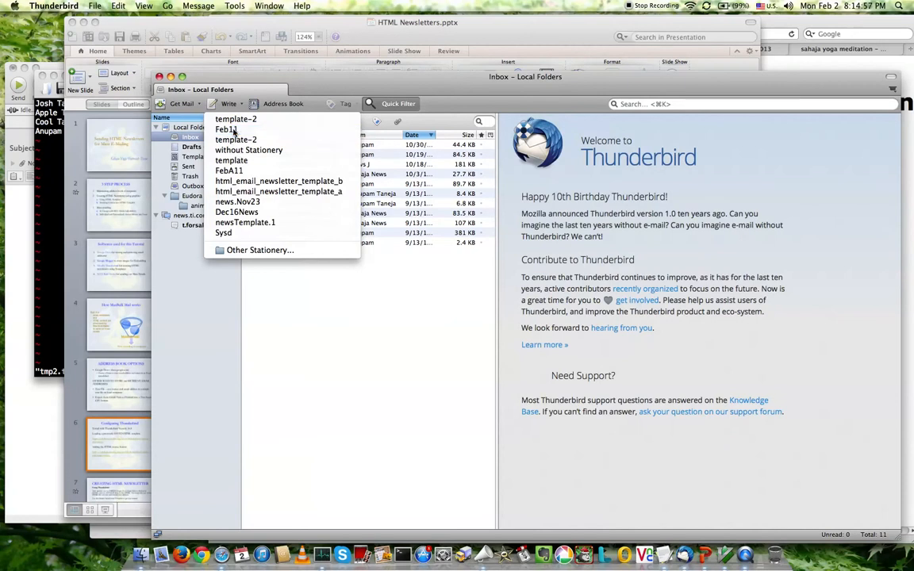
{"action": "left_click", "coordinate": [229, 130]}
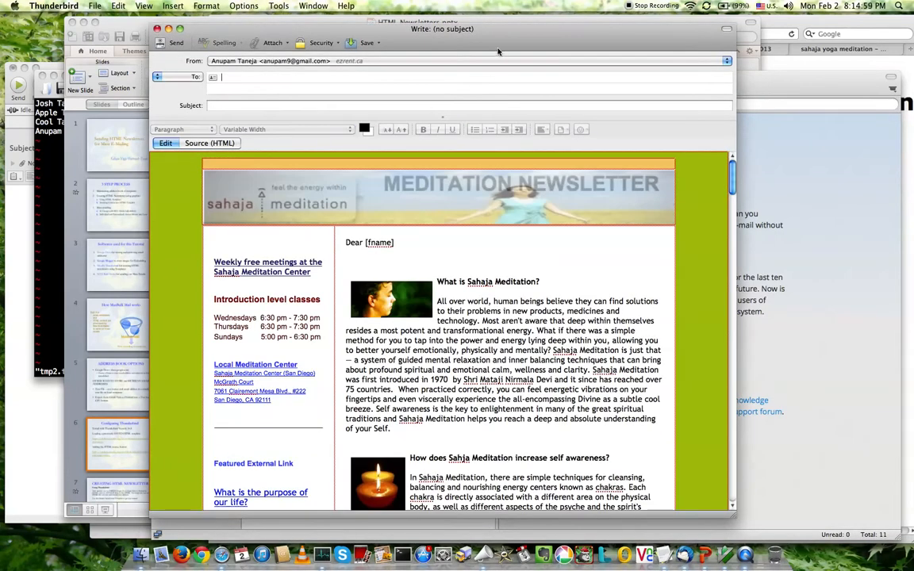
{"action": "left_click_drag", "start_coordinate": [495, 50], "coordinate": [553, 48]}
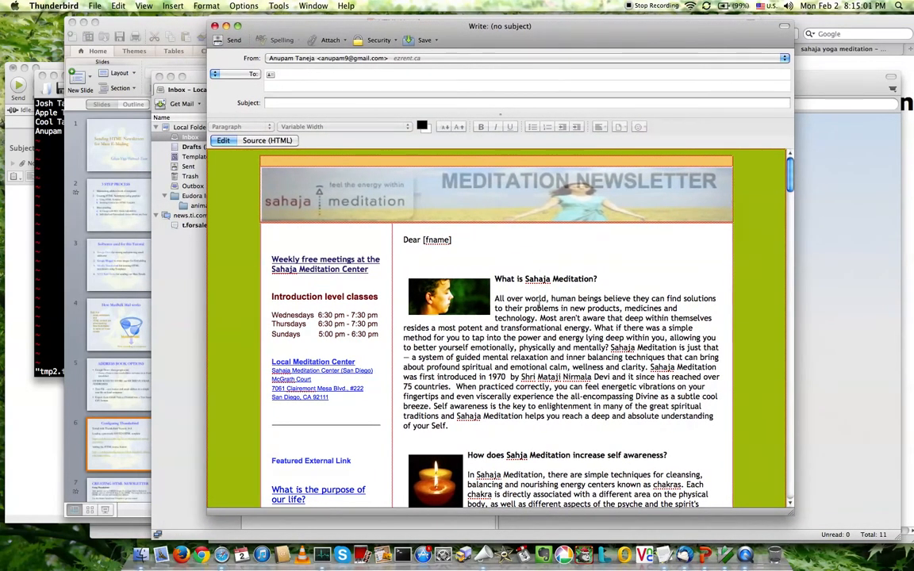
Review the meditation newsletter template in the message, from its header through the articles, events calendar and research sections.
{"action": "scroll", "coordinate": [531, 312], "scroll_direction": "down", "scroll_amount": 3}
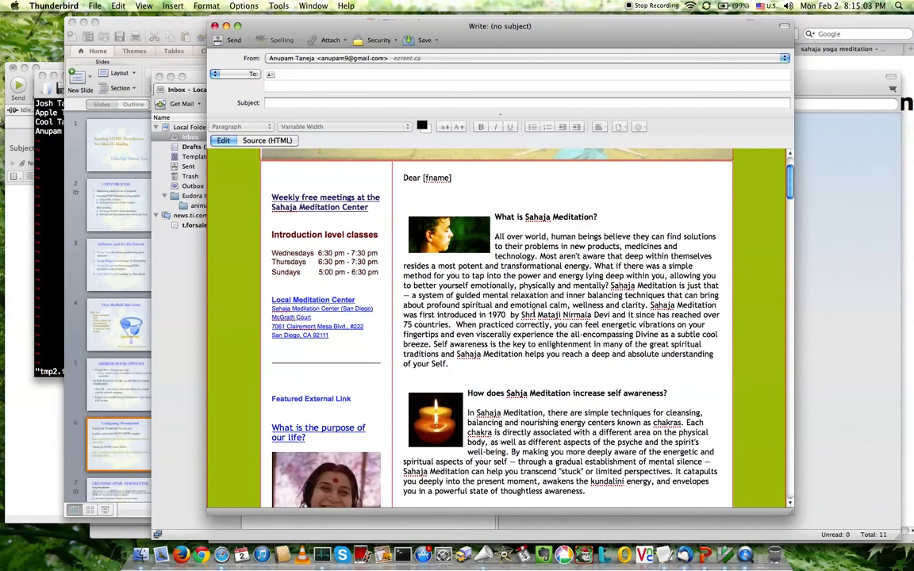
{"action": "scroll", "coordinate": [533, 312], "scroll_direction": "down", "scroll_amount": 1}
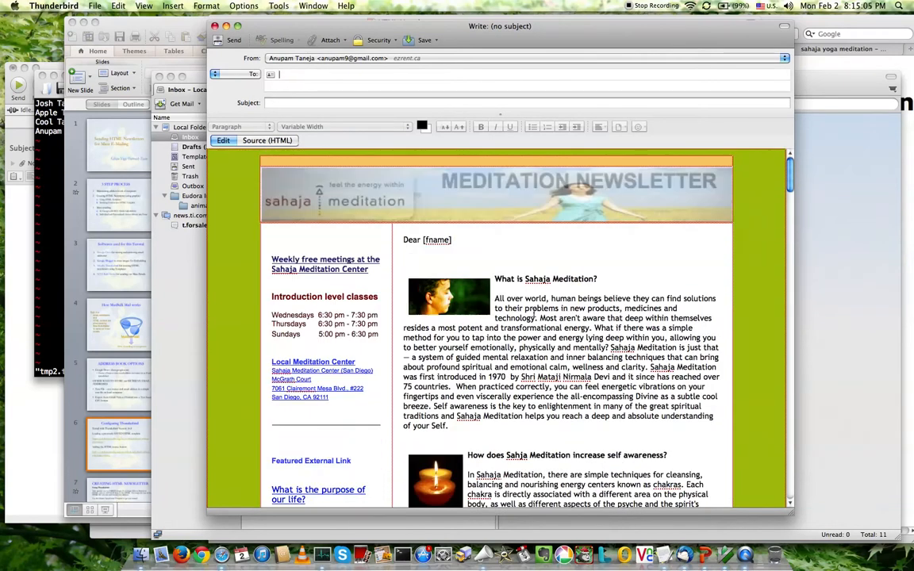
{"action": "scroll", "coordinate": [534, 312], "scroll_direction": "down", "scroll_amount": 5}
{"action": "scroll", "coordinate": [534, 312], "scroll_direction": "down", "scroll_amount": 1}
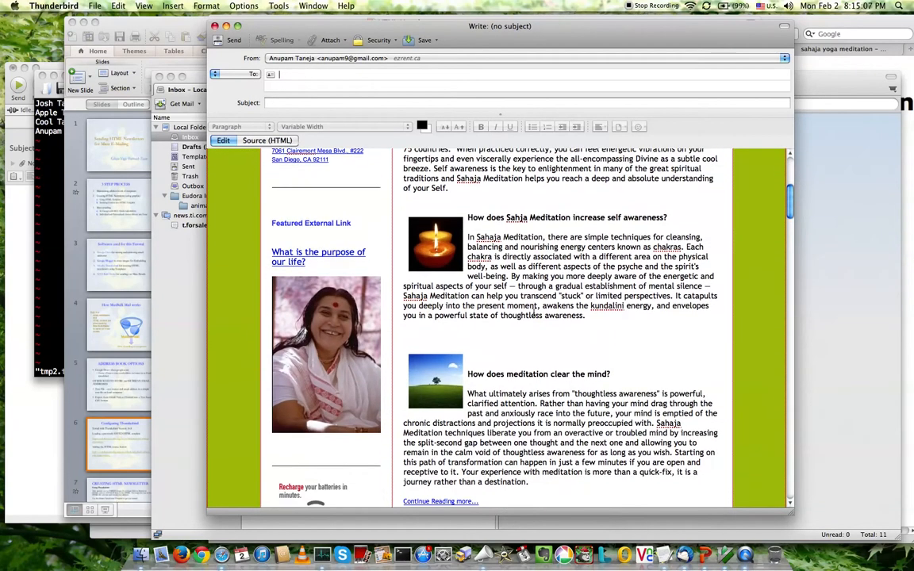
{"action": "scroll", "coordinate": [534, 313], "scroll_direction": "down", "scroll_amount": 1}
{"action": "scroll", "coordinate": [534, 314], "scroll_direction": "down", "scroll_amount": 3}
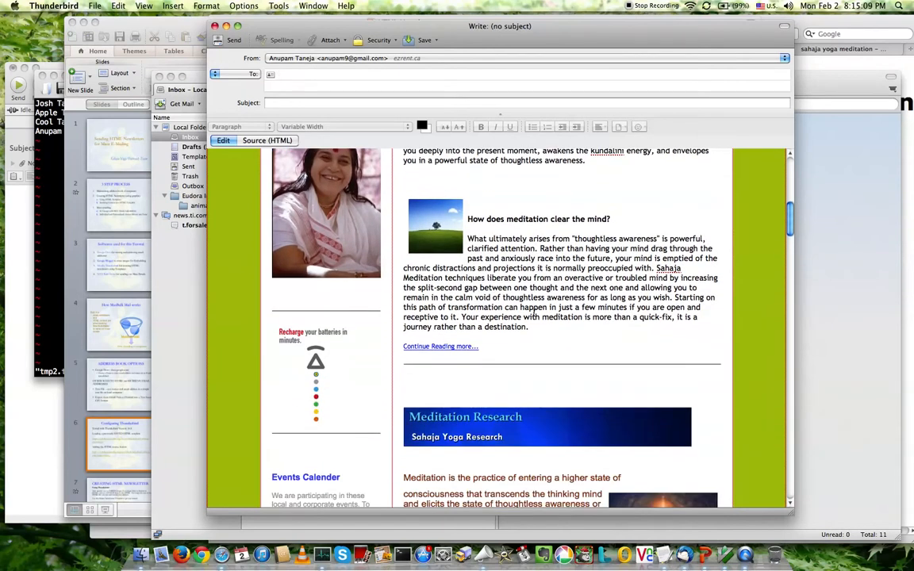
{"action": "scroll", "coordinate": [533, 312], "scroll_direction": "down", "scroll_amount": 2}
{"action": "scroll", "coordinate": [533, 313], "scroll_direction": "down", "scroll_amount": 5}
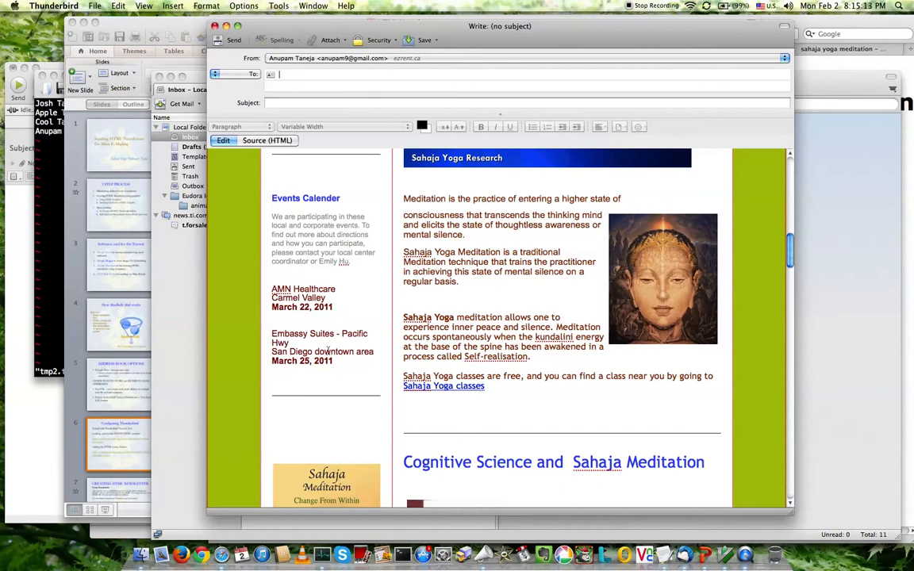
{"action": "scroll", "coordinate": [329, 342], "scroll_direction": "down", "scroll_amount": 12}
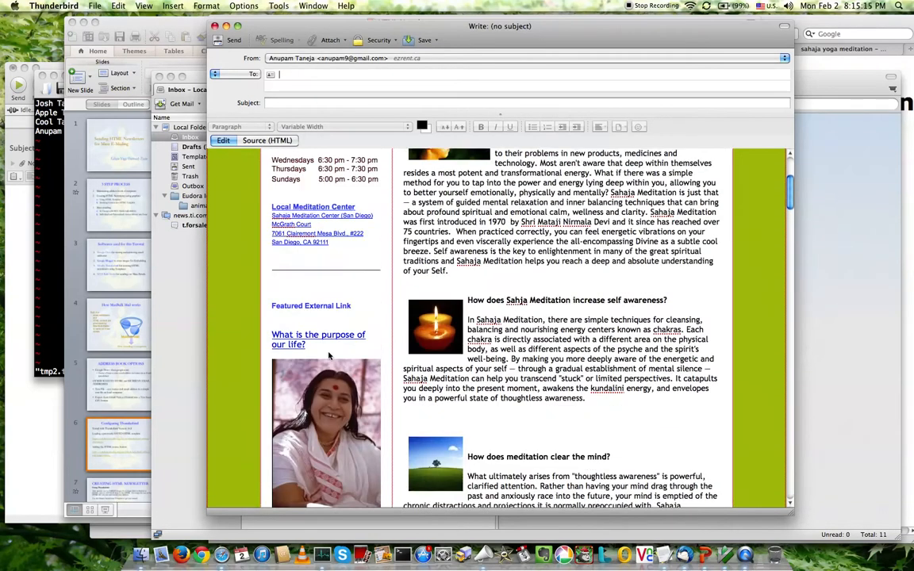
{"action": "scroll", "coordinate": [330, 356], "scroll_direction": "up", "scroll_amount": 5}
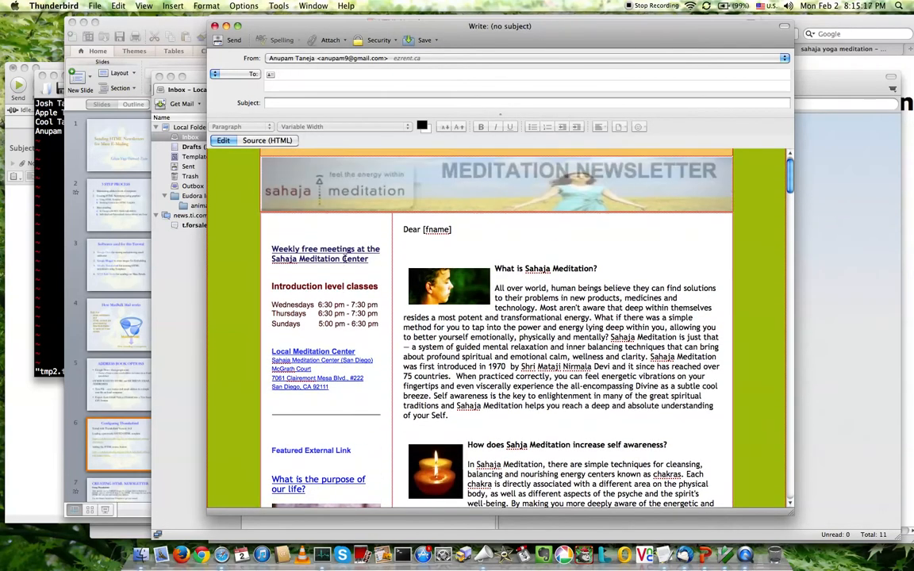
{"action": "scroll", "coordinate": [627, 265], "scroll_direction": "down", "scroll_amount": 1}
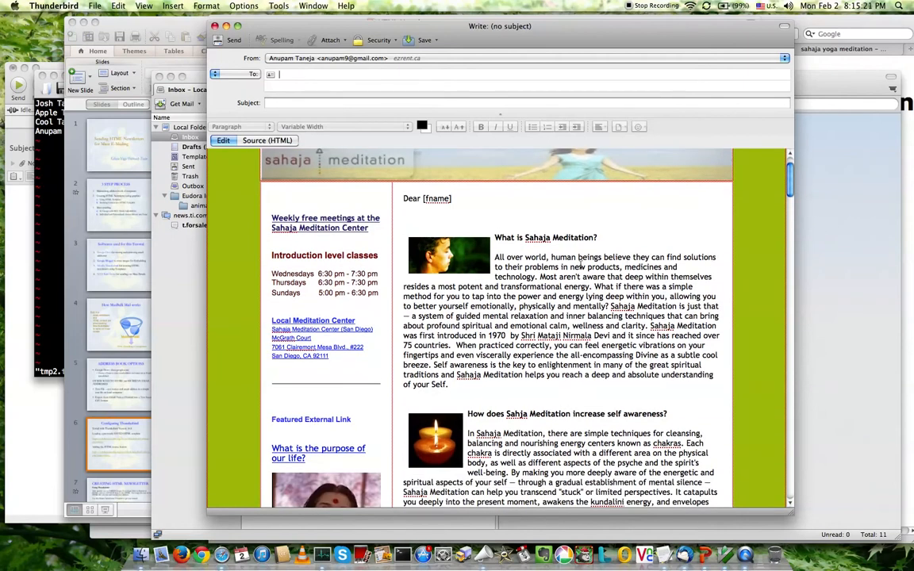
{"action": "scroll", "coordinate": [580, 265], "scroll_direction": "down", "scroll_amount": 1}
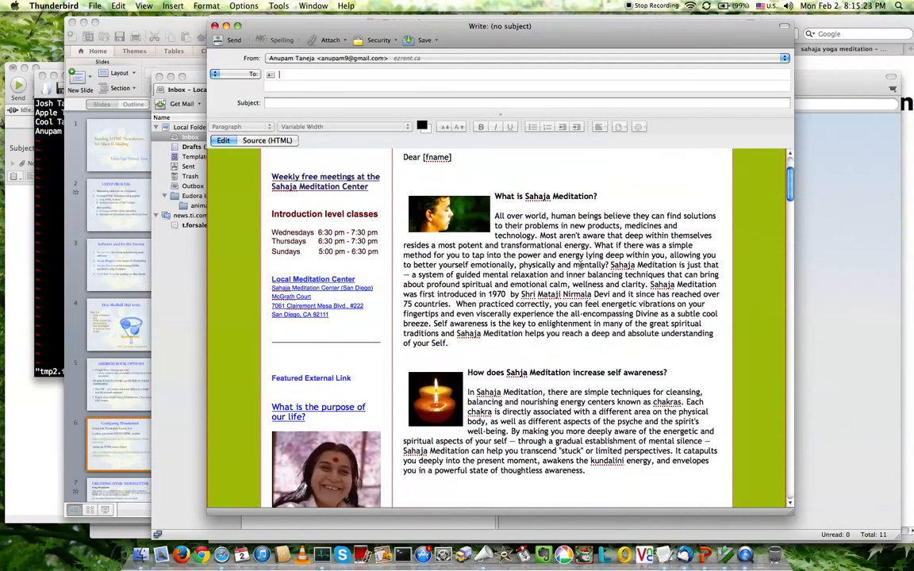
{"action": "scroll", "coordinate": [580, 265], "scroll_direction": "down", "scroll_amount": 9}
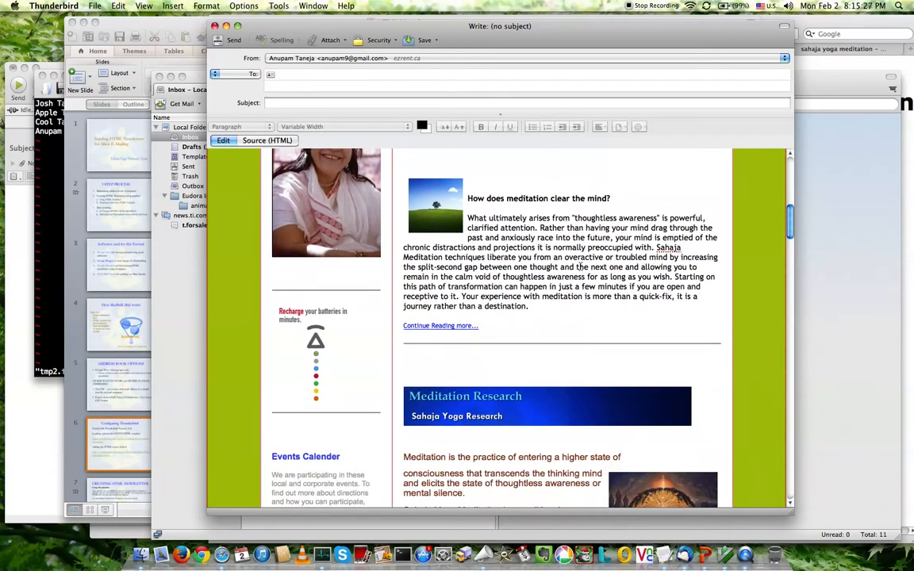
{"action": "scroll", "coordinate": [578, 267], "scroll_direction": "down", "scroll_amount": 1}
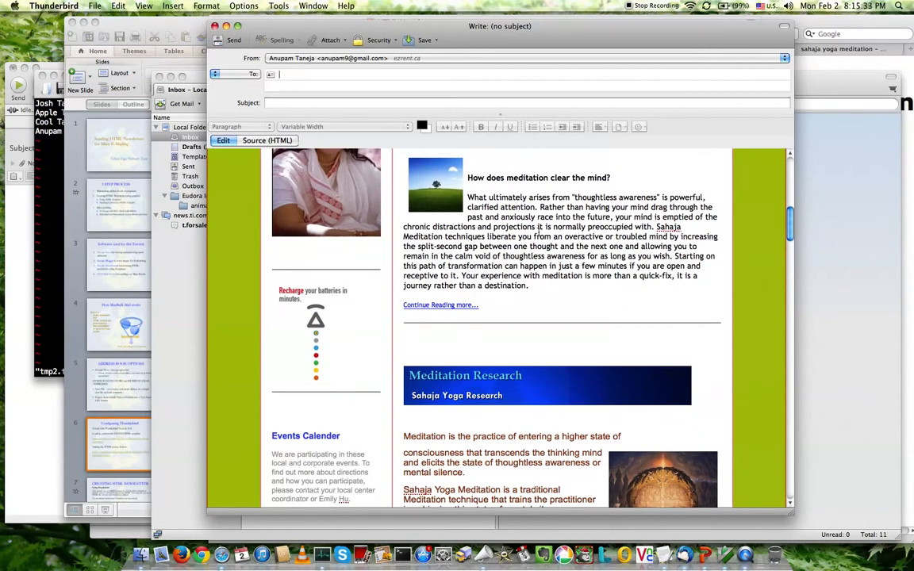
Switch to PowerPoint, show the Creating HTML Newsletter slide and highlight the bullet about downloading email templates from beautifulemails.com.
{"action": "left_click", "coordinate": [102, 398]}
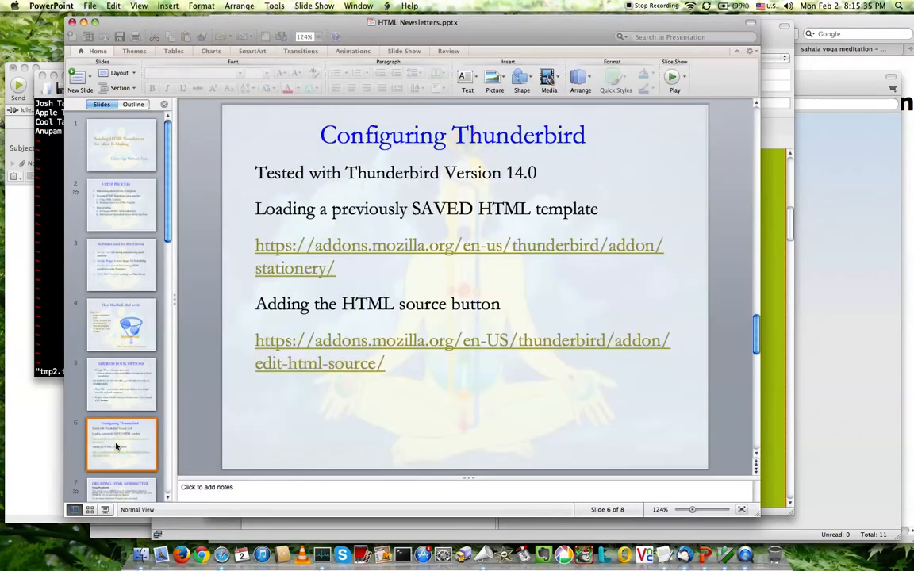
{"action": "scroll", "coordinate": [279, 349], "scroll_direction": "down", "scroll_amount": 3}
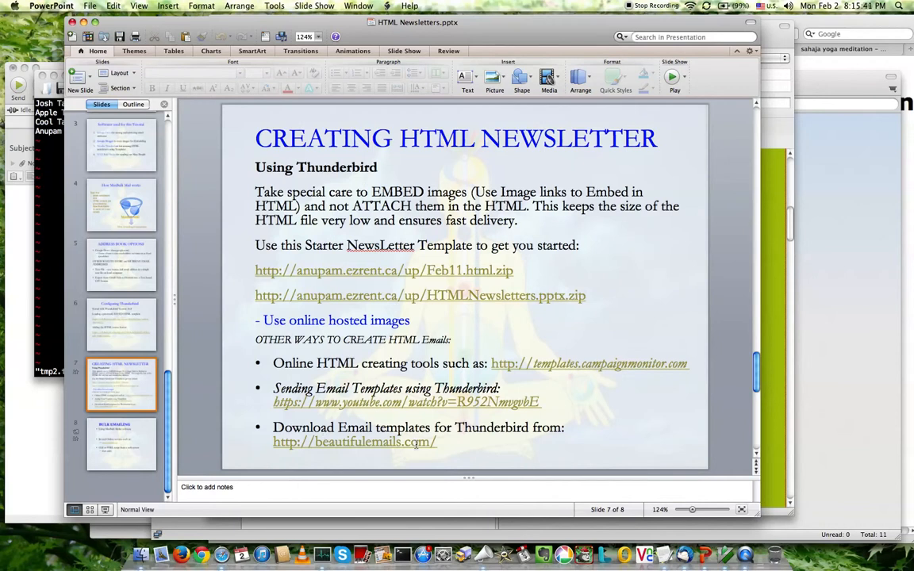
{"action": "triple_click", "coordinate": [339, 435]}
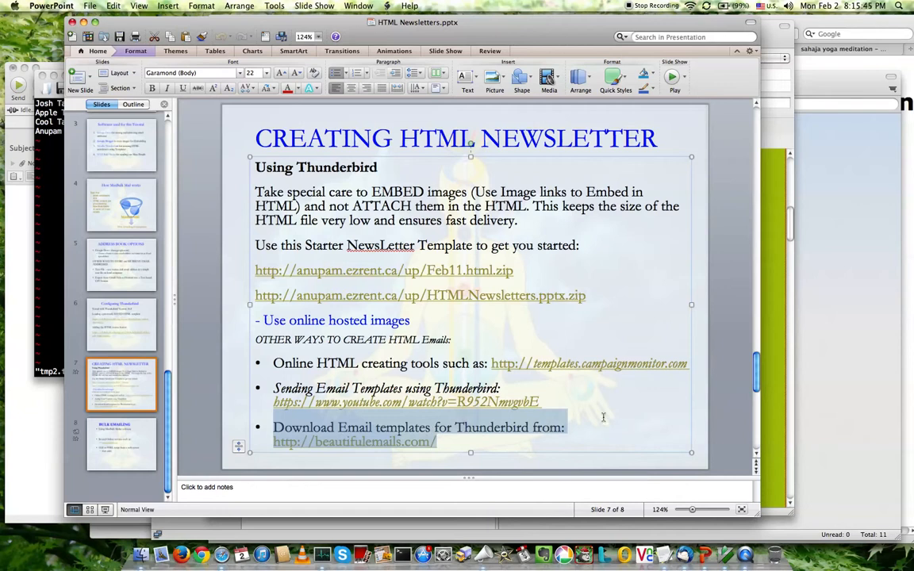
Switch to Thunderbird and create a new message from other stationery, using template-2.html in the Beautiful-Email-Template-2 folder.
{"action": "left_click", "coordinate": [775, 388]}
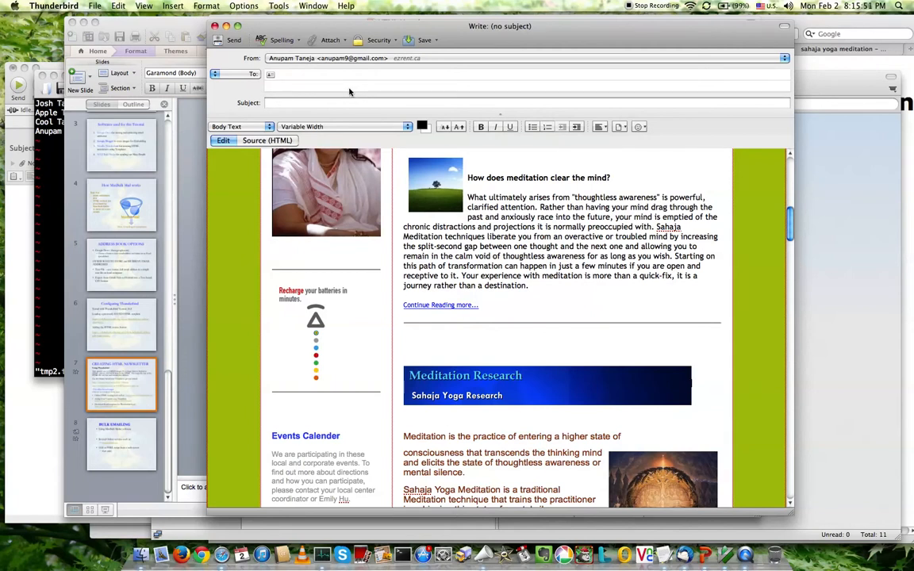
{"action": "left_click_drag", "start_coordinate": [304, 27], "coordinate": [333, 49]}
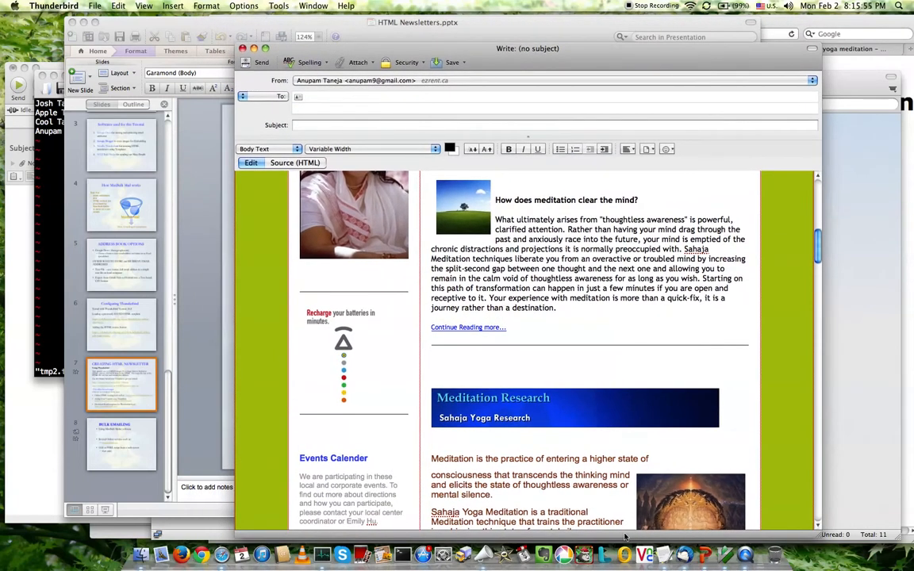
{"action": "left_click", "coordinate": [684, 556]}
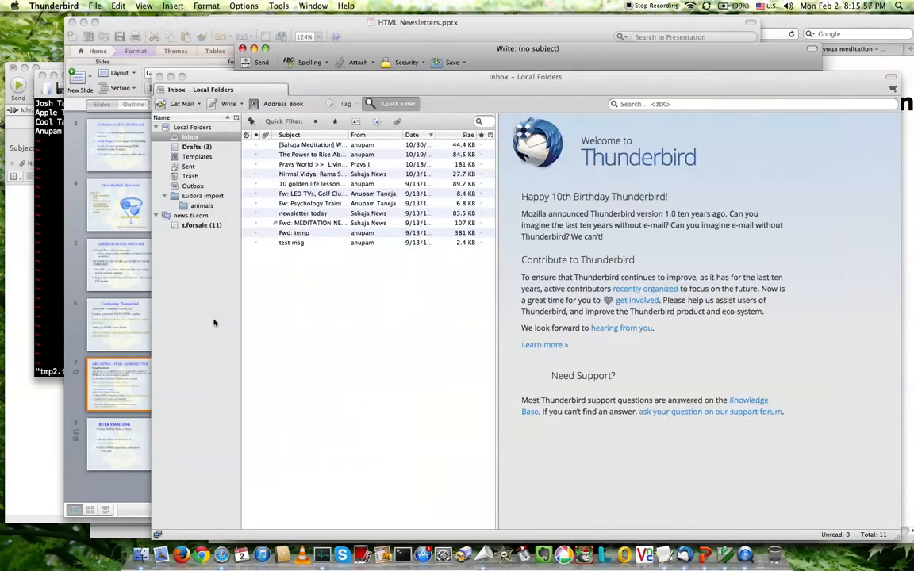
{"action": "left_click", "coordinate": [213, 323]}
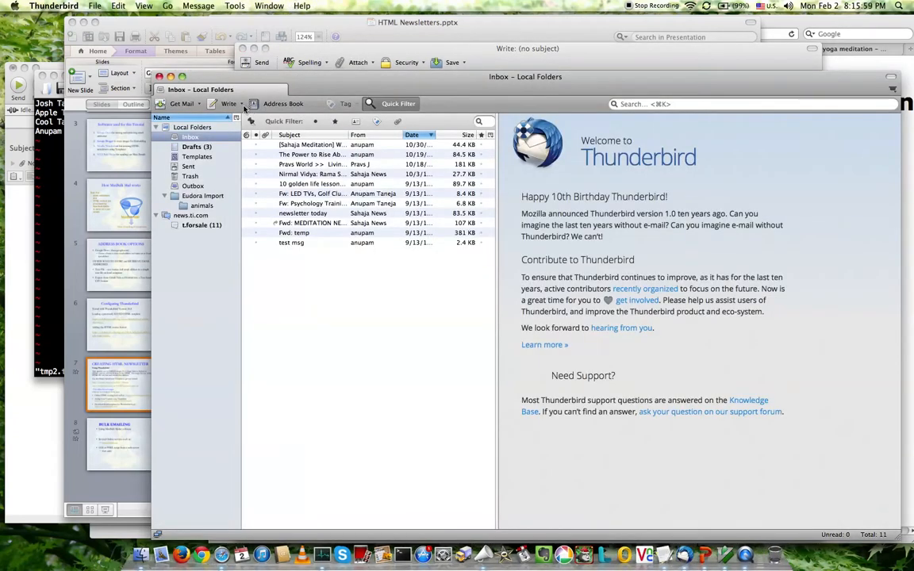
{"action": "left_click", "coordinate": [241, 104]}
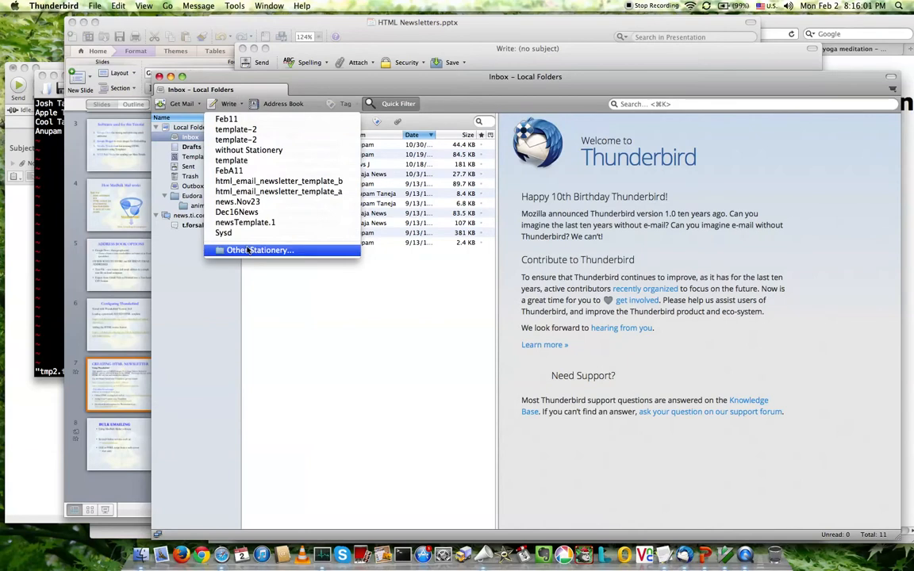
{"action": "left_click", "coordinate": [248, 250]}
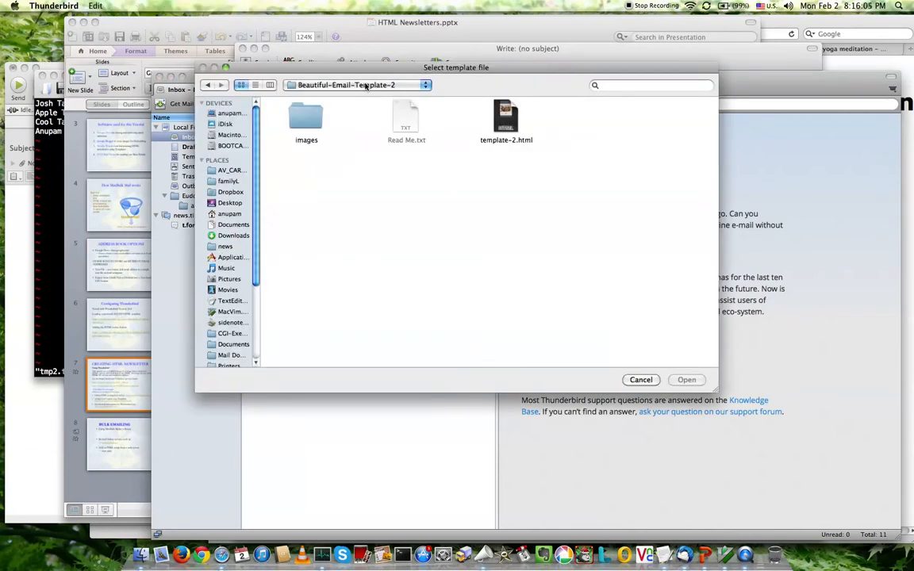
{"action": "left_click_drag", "start_coordinate": [378, 66], "coordinate": [401, 75]}
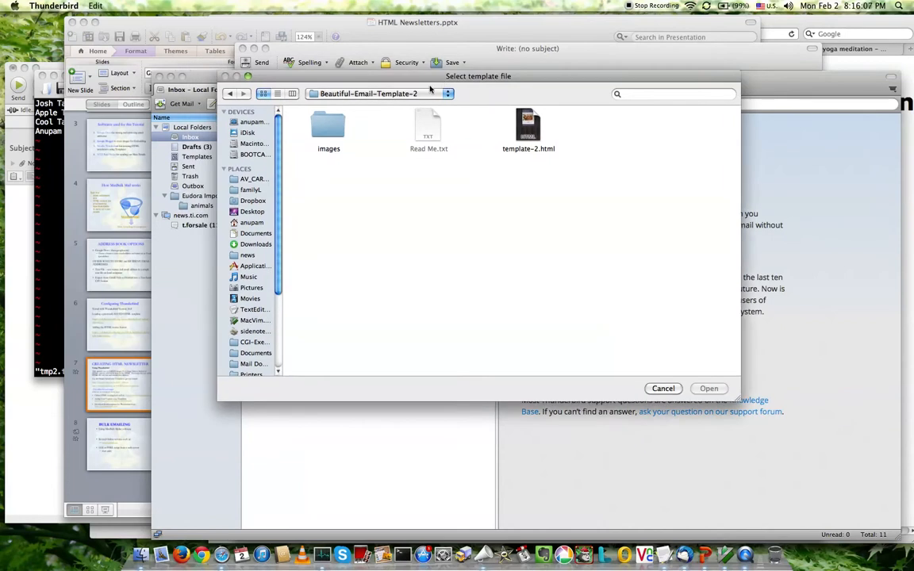
{"action": "left_click", "coordinate": [231, 94]}
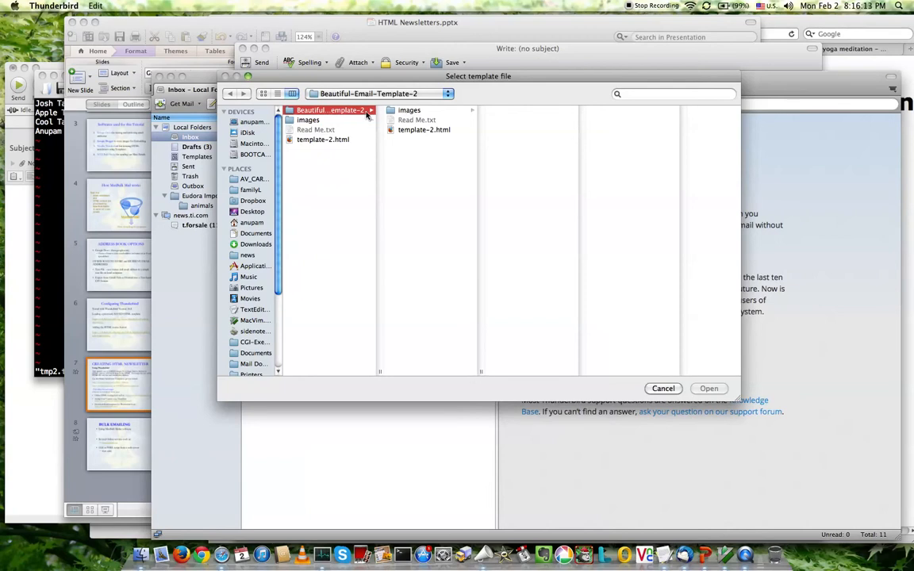
{"action": "left_click", "coordinate": [411, 131]}
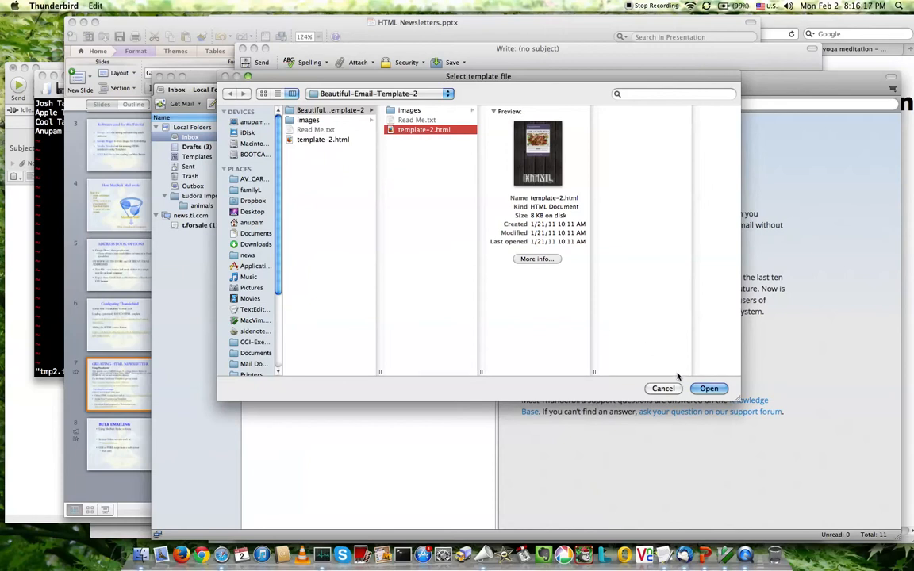
{"action": "left_click", "coordinate": [707, 388]}
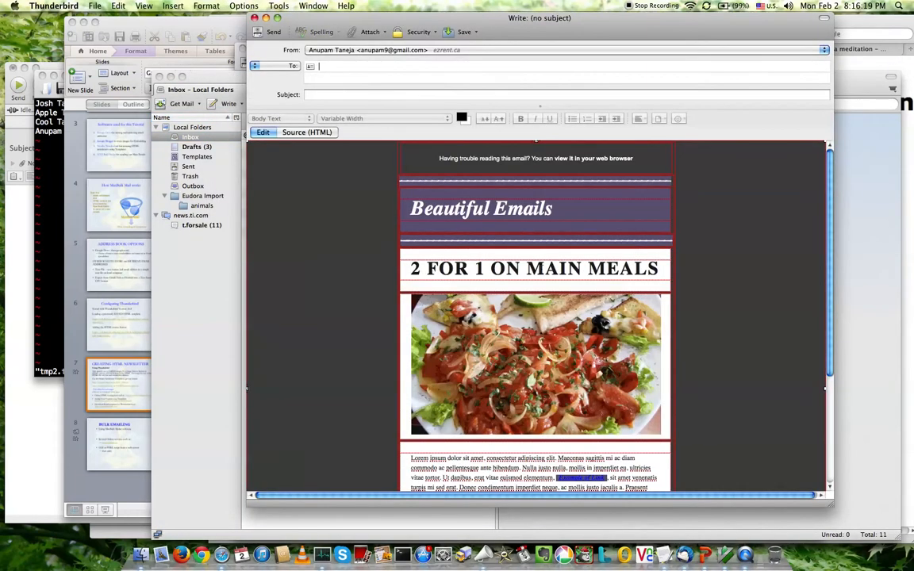
Look over the new message and slightly widen the food picture below the 2 FOR 1 ON MAIN MEALS heading.
{"action": "scroll", "coordinate": [503, 298], "scroll_direction": "down", "scroll_amount": 5}
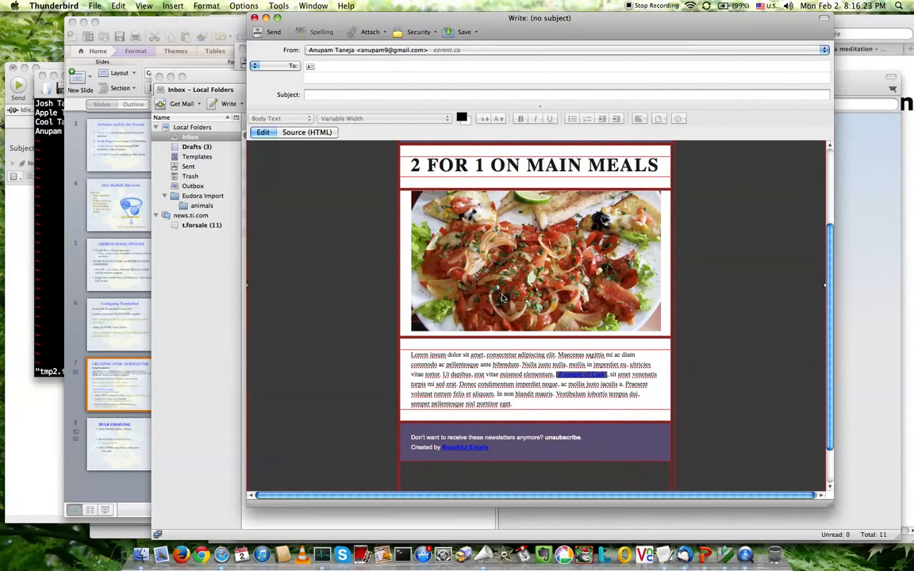
{"action": "scroll", "coordinate": [508, 297], "scroll_direction": "up", "scroll_amount": 5}
{"action": "scroll", "coordinate": [514, 299], "scroll_direction": "down", "scroll_amount": 2}
{"action": "left_click", "coordinate": [513, 299]}
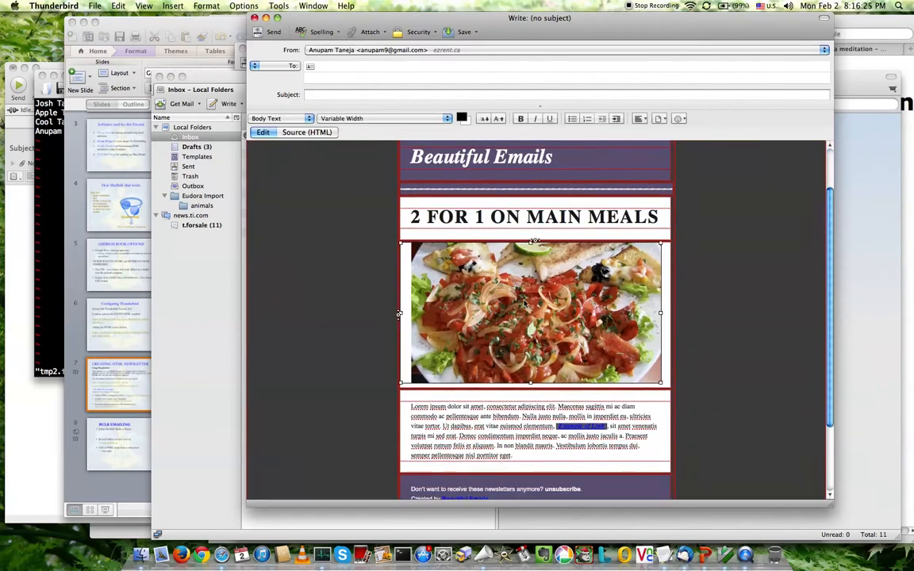
{"action": "left_click_drag", "start_coordinate": [660, 313], "coordinate": [674, 316]}
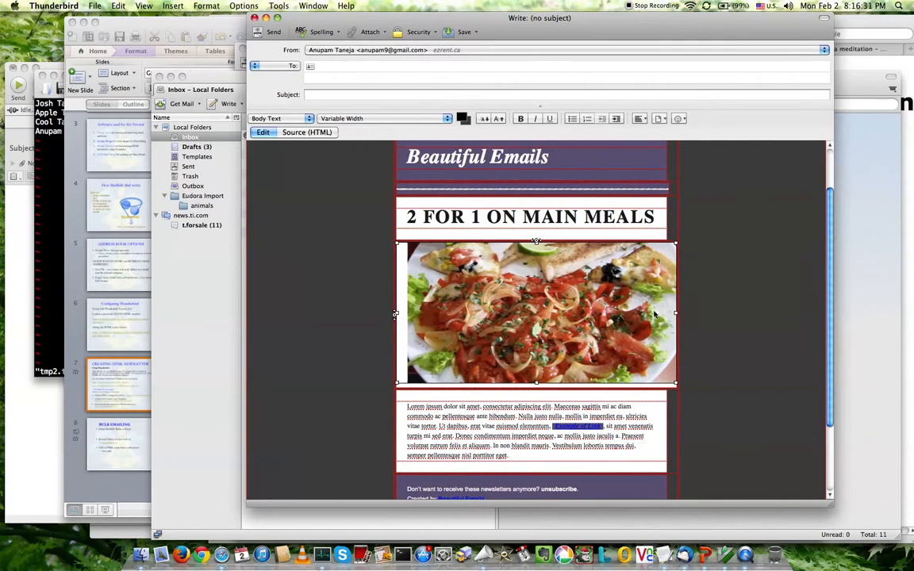
{"action": "left_click_drag", "start_coordinate": [675, 312], "coordinate": [681, 316]}
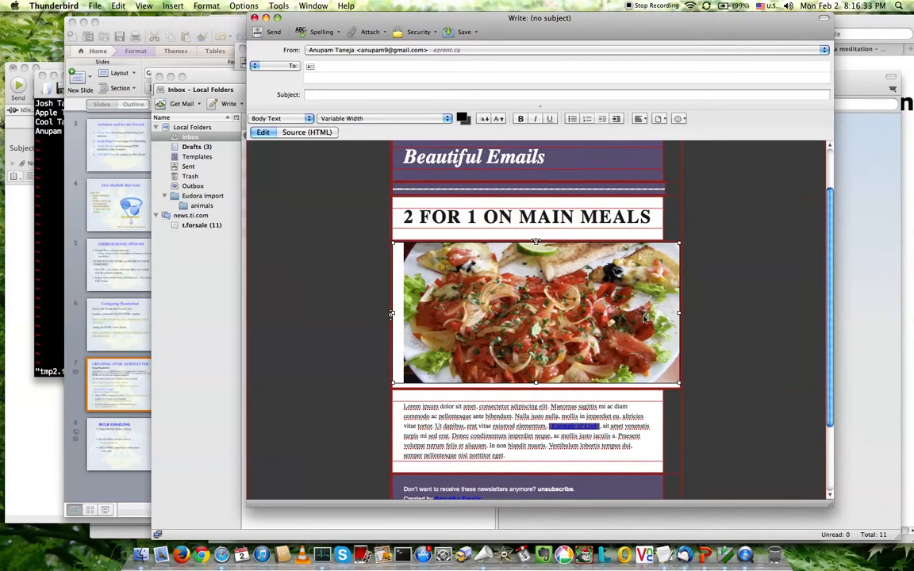
Slightly widen the Beautiful Emails header block and check the layout of the message.
{"action": "scroll", "coordinate": [581, 275], "scroll_direction": "up", "scroll_amount": 2}
{"action": "left_click", "coordinate": [673, 206]}
{"action": "left_click_drag", "start_coordinate": [667, 210], "coordinate": [672, 208]}
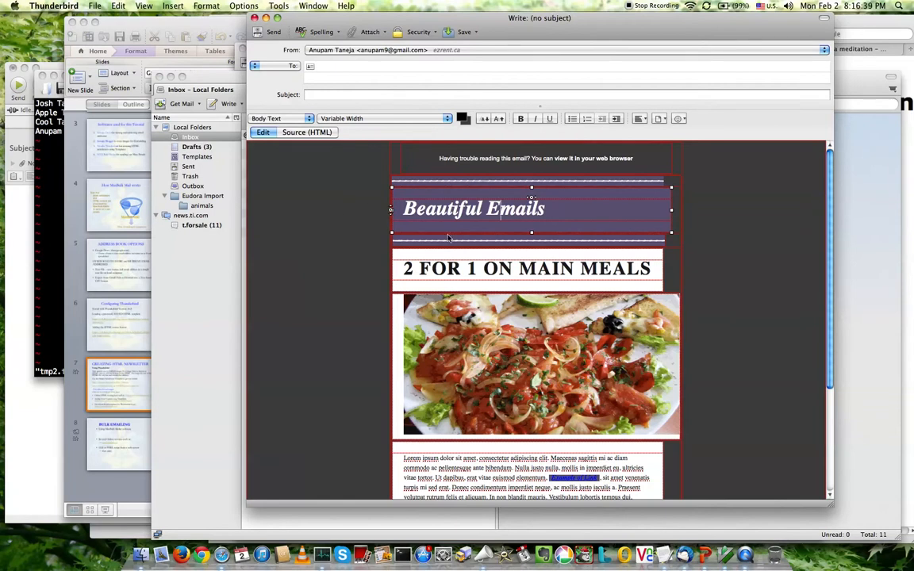
{"action": "scroll", "coordinate": [405, 213], "scroll_direction": "down", "scroll_amount": 3}
{"action": "scroll", "coordinate": [389, 188], "scroll_direction": "up", "scroll_amount": 3}
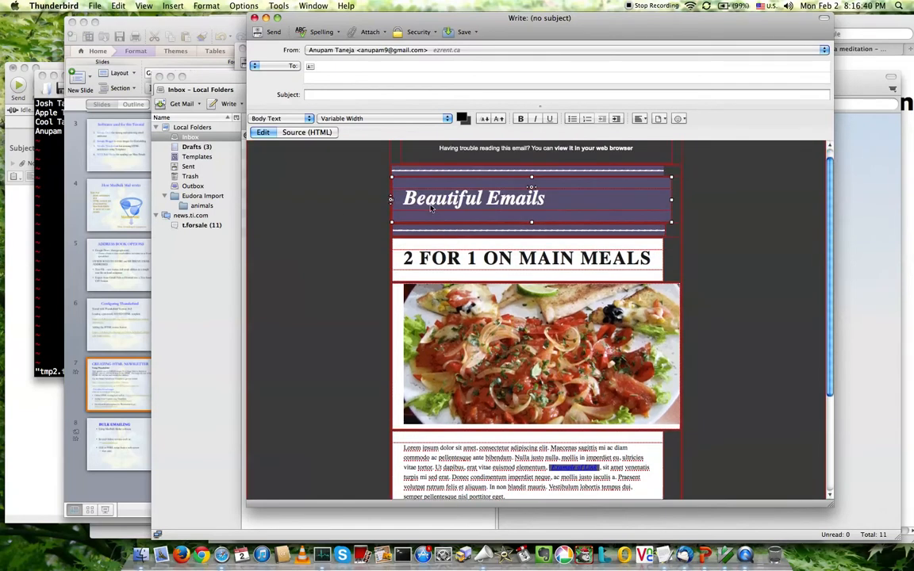
Close the Beautiful Emails message without saving and return to the meditation newsletter message.
{"action": "left_click", "coordinate": [254, 18]}
{"action": "left_click", "coordinate": [489, 95]}
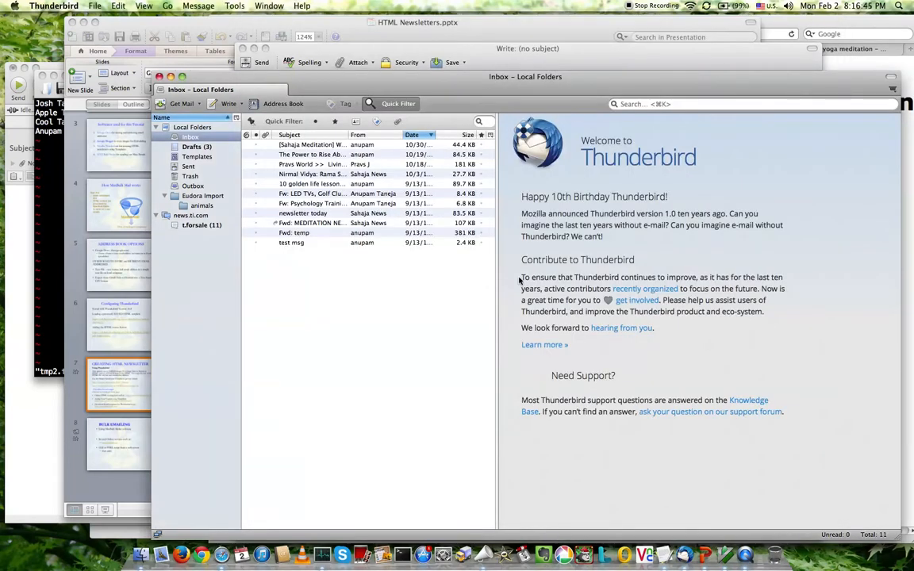
{"action": "left_click_drag", "start_coordinate": [529, 49], "coordinate": [527, 41]}
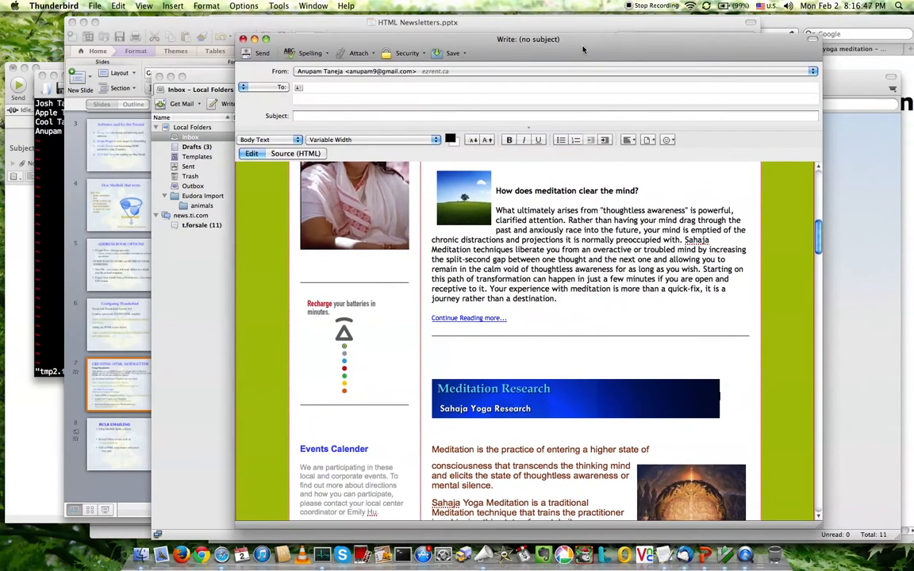
{"action": "scroll", "coordinate": [452, 207], "scroll_direction": "up", "scroll_amount": 6}
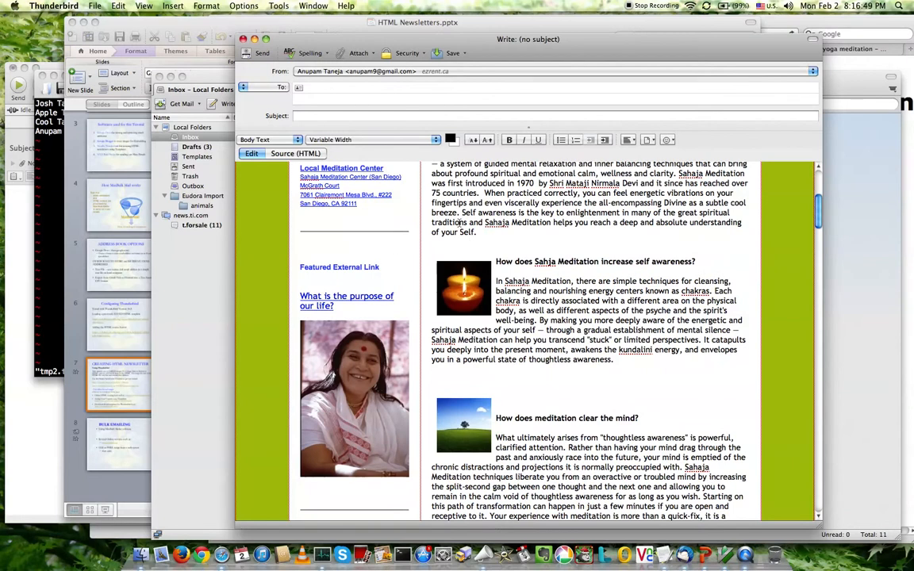
Switch to PowerPoint and highlight the Feb11.html.zip starter template link on the Creating HTML Newsletter slide.
{"action": "left_click", "coordinate": [115, 441]}
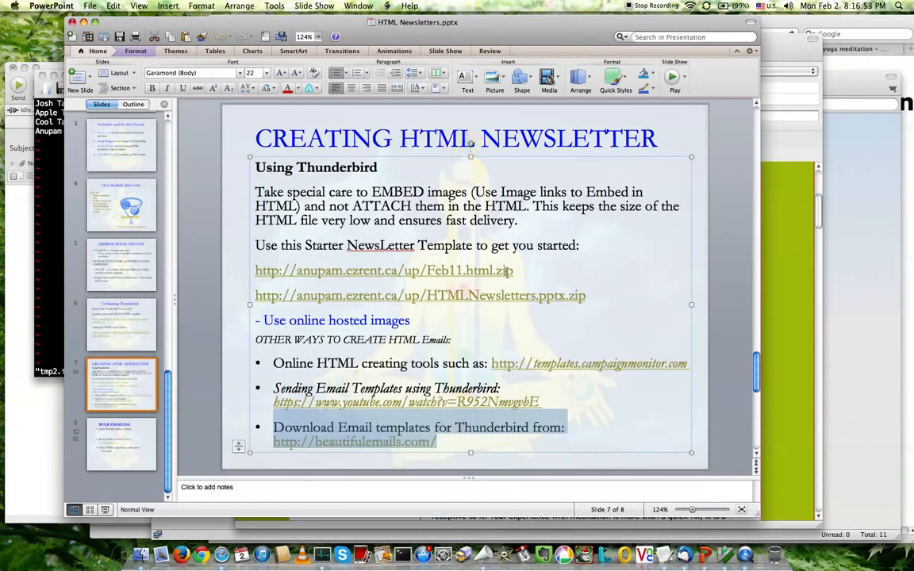
{"action": "triple_click", "coordinate": [513, 272]}
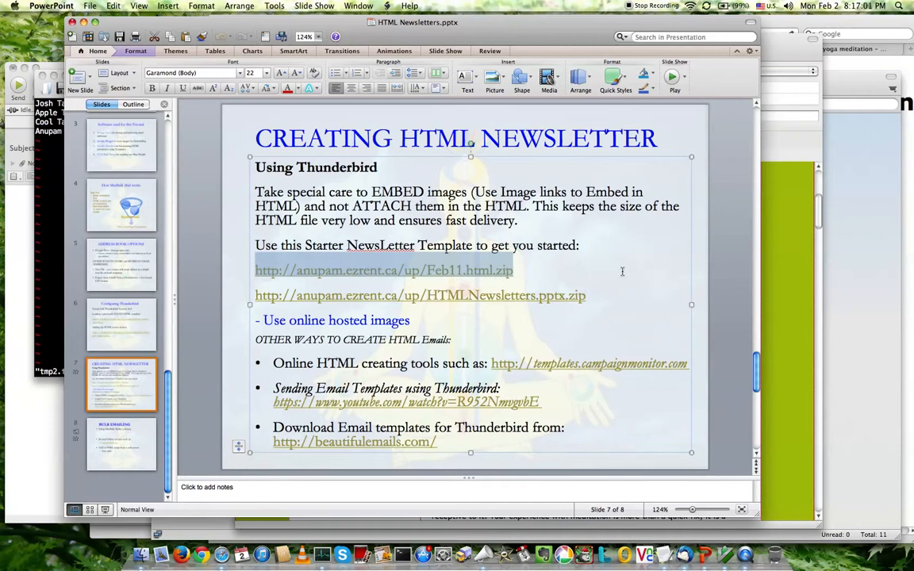
Switch to Thunderbird, try a new message, and close both it and the open meditation newsletter message.
{"action": "left_click", "coordinate": [800, 263]}
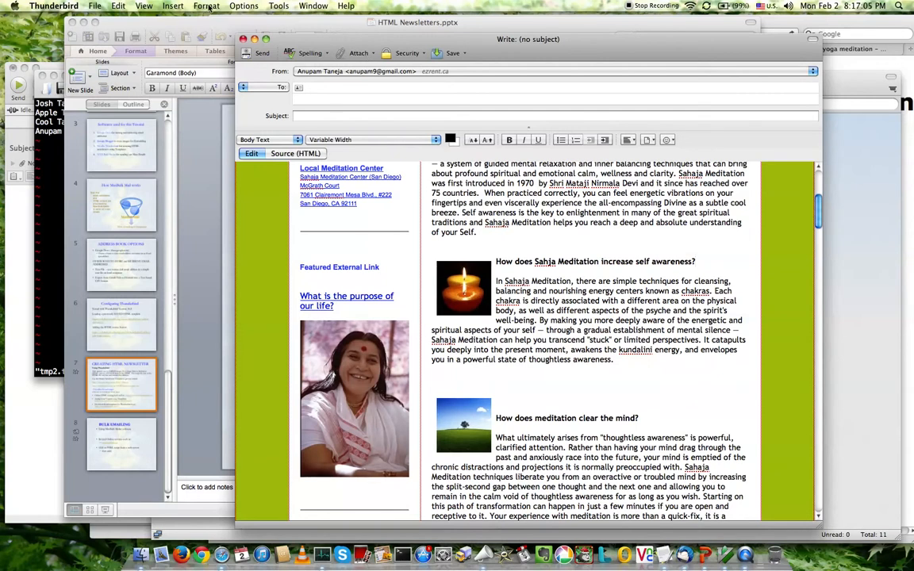
{"action": "left_click", "coordinate": [94, 5]}
{"action": "mouse_move", "coordinate": [95, 17]}
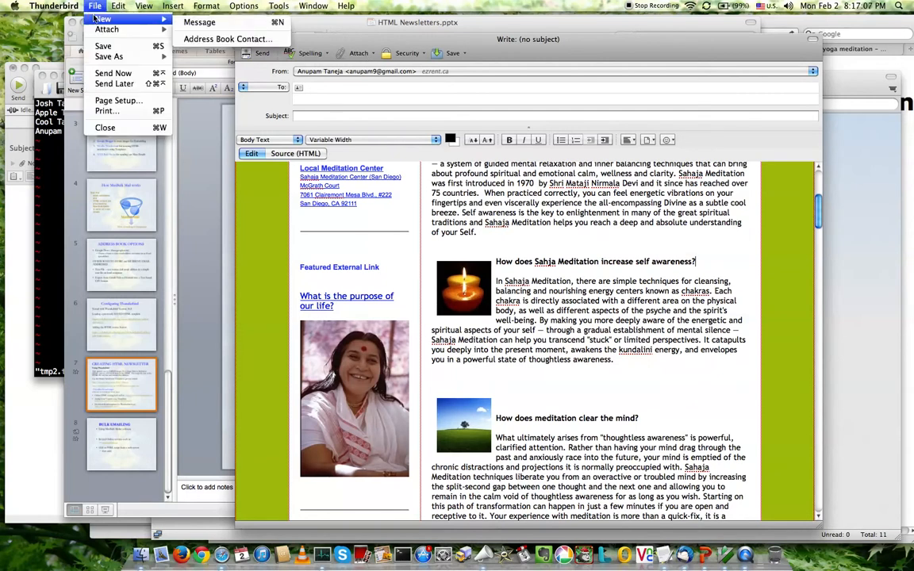
{"action": "left_click", "coordinate": [199, 22]}
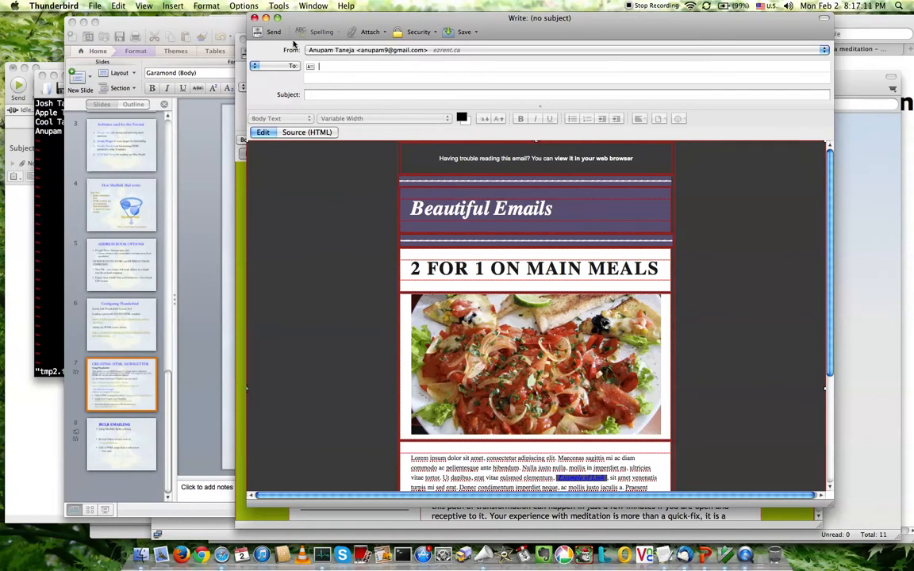
{"action": "left_click", "coordinate": [254, 17]}
{"action": "left_click", "coordinate": [245, 39]}
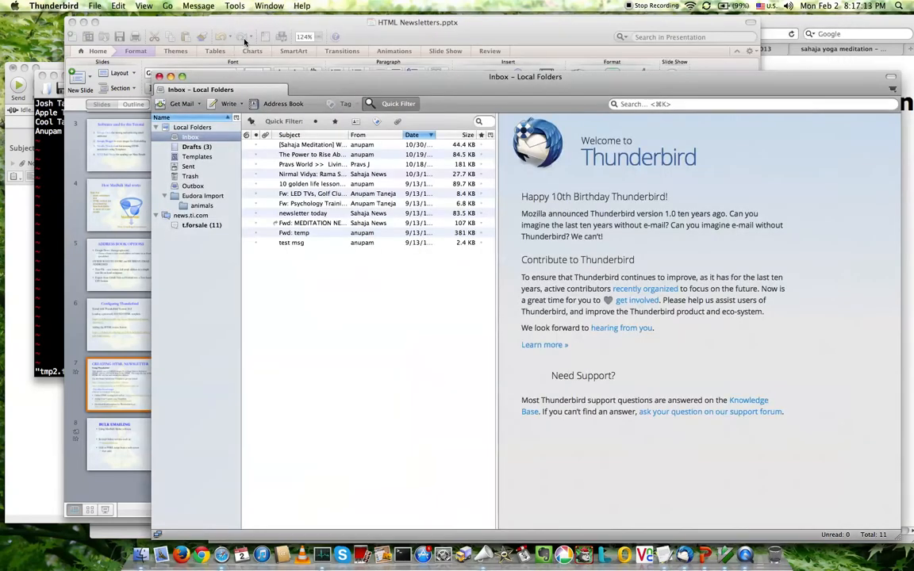
Start a new message using the Feb11 stationery and look over its newsletter content.
{"action": "left_click", "coordinate": [231, 104]}
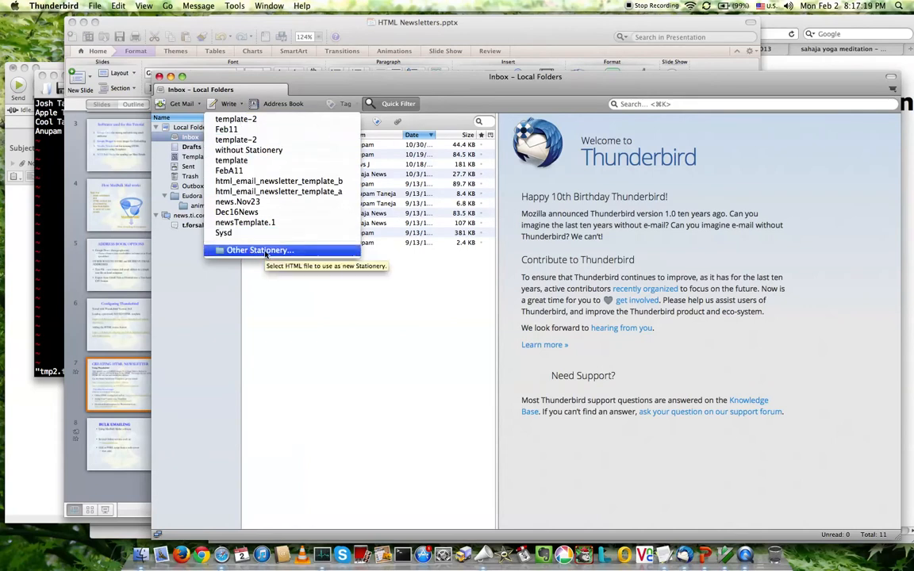
{"action": "left_click", "coordinate": [252, 130]}
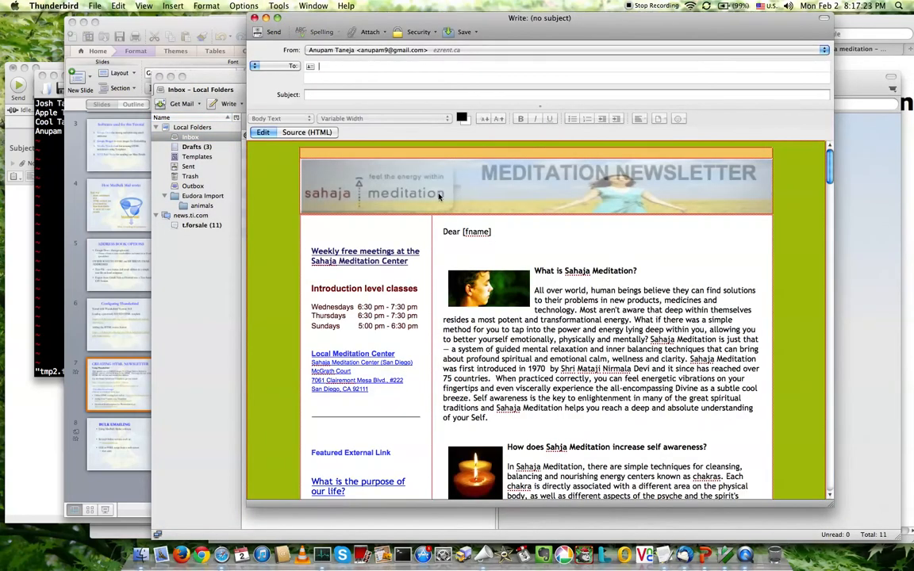
{"action": "scroll", "coordinate": [544, 280], "scroll_direction": "down", "scroll_amount": 4}
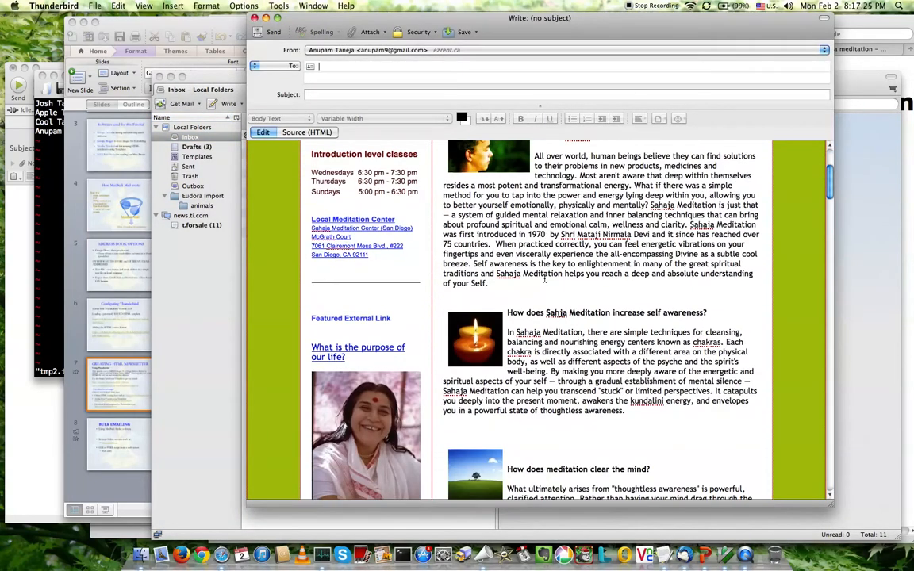
{"action": "scroll", "coordinate": [545, 279], "scroll_direction": "down", "scroll_amount": 1}
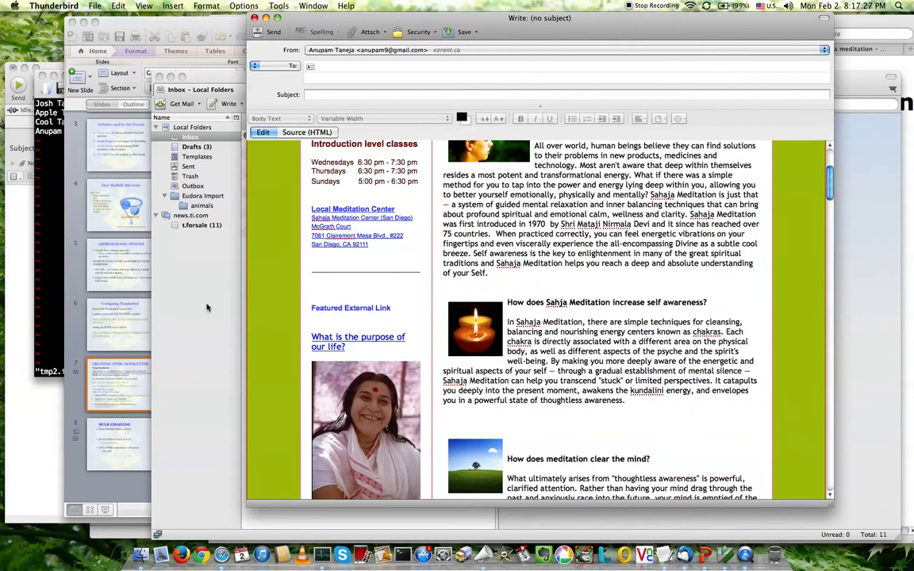
Move the Inbox window aside and return to the new newsletter message.
{"action": "left_click", "coordinate": [189, 277]}
{"action": "left_click_drag", "start_coordinate": [599, 89], "coordinate": [479, 93]}
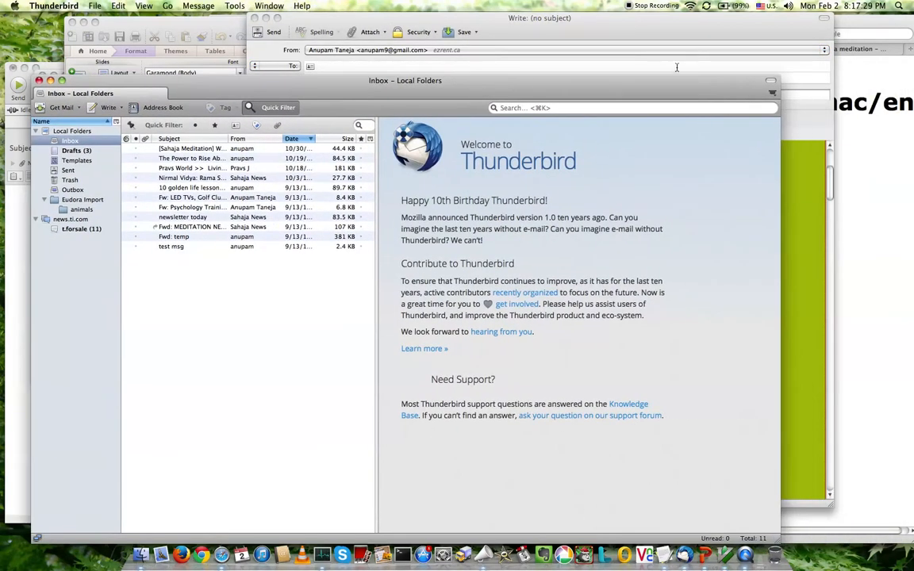
{"action": "left_click", "coordinate": [670, 69]}
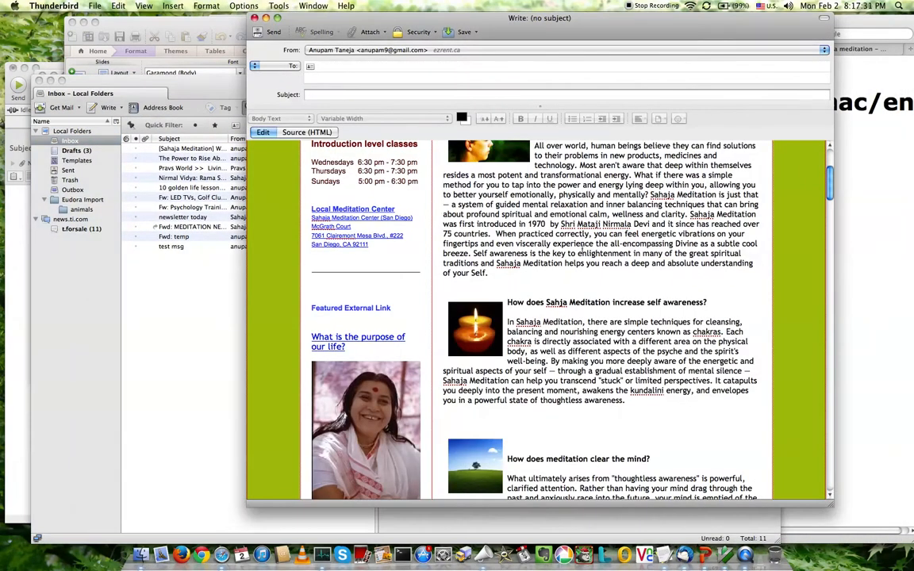
Highlight parts of the paragraph under the What is Sahaja Meditation? heading to point out the editable text.
{"action": "scroll", "coordinate": [583, 247], "scroll_direction": "up", "scroll_amount": 3}
{"action": "left_click_drag", "start_coordinate": [587, 258], "coordinate": [609, 297]}
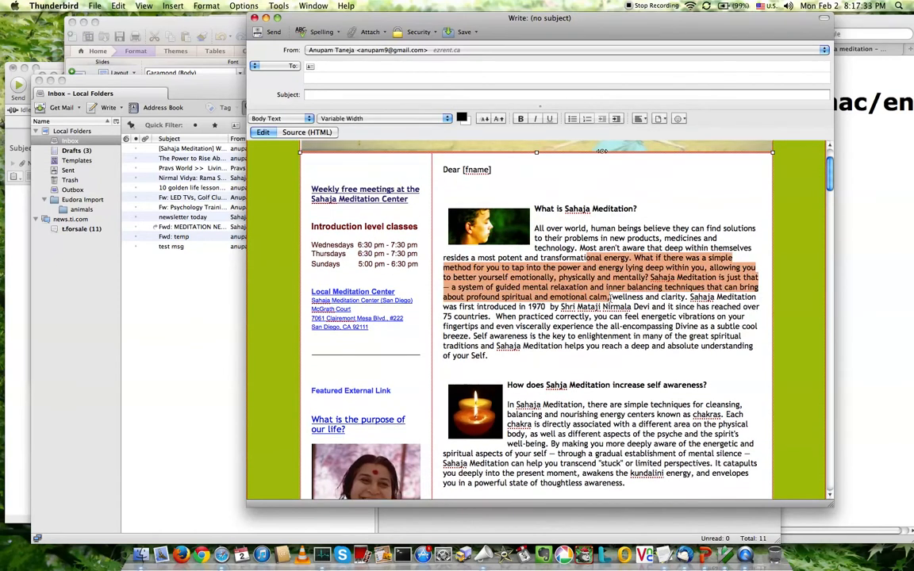
{"action": "left_click", "coordinate": [610, 299]}
{"action": "left_click_drag", "start_coordinate": [661, 317], "coordinate": [628, 297]}
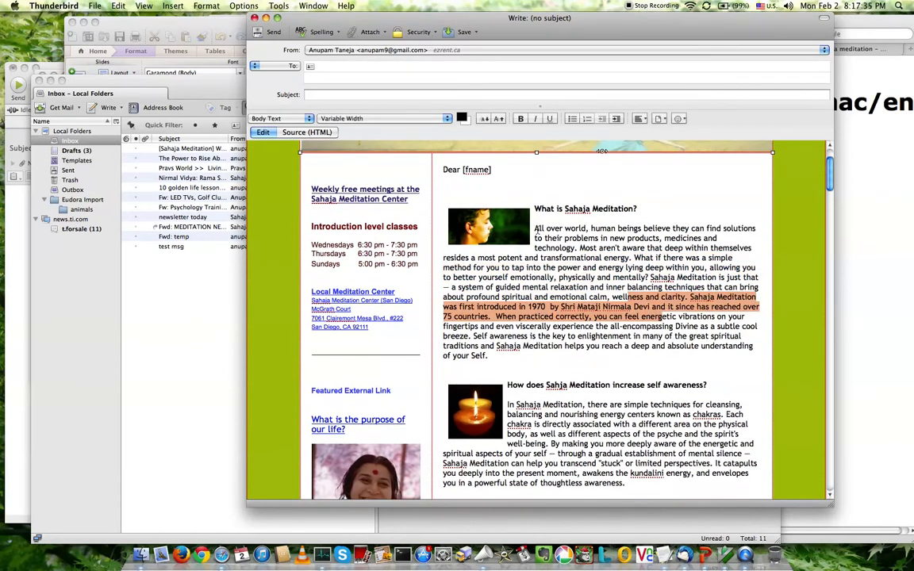
{"action": "scroll", "coordinate": [496, 265], "scroll_direction": "down", "scroll_amount": 1}
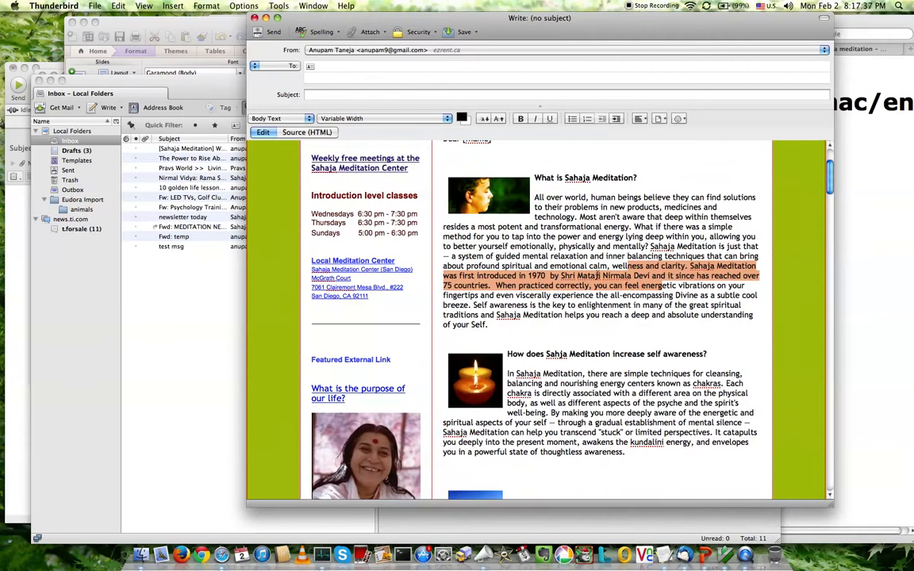
{"action": "left_click", "coordinate": [502, 328]}
{"action": "double_click", "coordinate": [502, 328]}
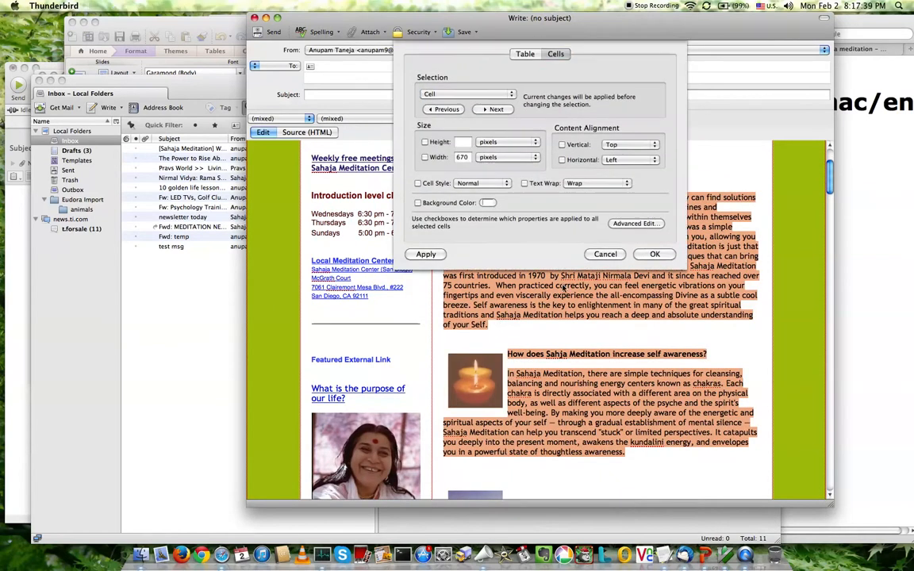
{"action": "left_click", "coordinate": [610, 257]}
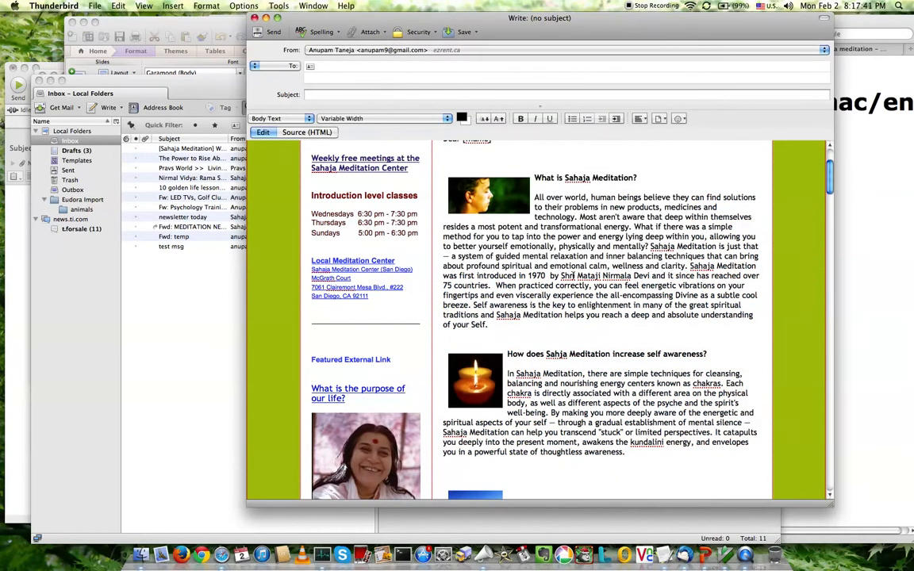
Delete the text from "When practiced correctly" to the end of the What is Sahaja Meditation? paragraph.
{"action": "left_click_drag", "start_coordinate": [496, 286], "coordinate": [488, 325]}
{"action": "key", "text": "BackSpace"}
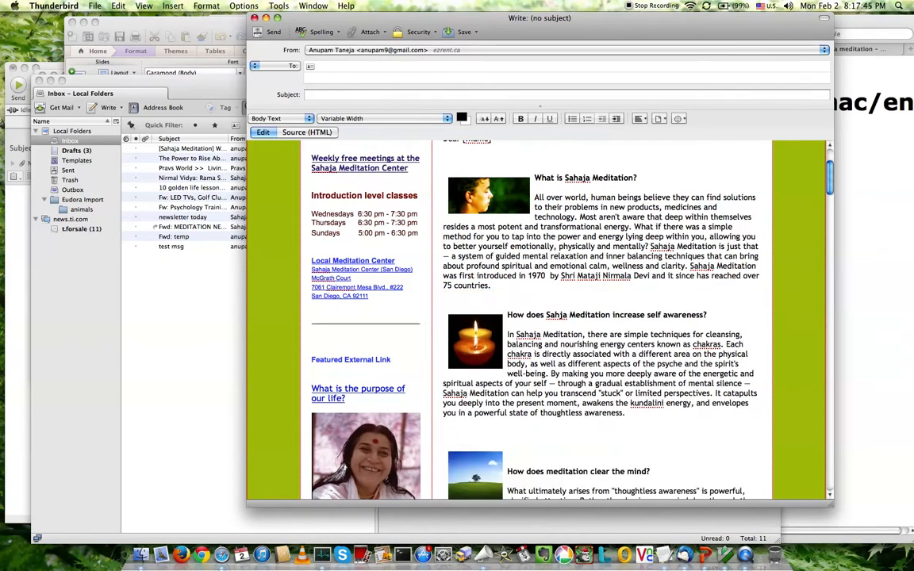
Try to replace the portrait below What is the purpose of our life? with the Meditation is effortless! picture from Safari's image results.
{"action": "scroll", "coordinate": [523, 278], "scroll_direction": "down", "scroll_amount": 5}
{"action": "left_click", "coordinate": [349, 330]}
{"action": "left_click", "coordinate": [835, 203]}
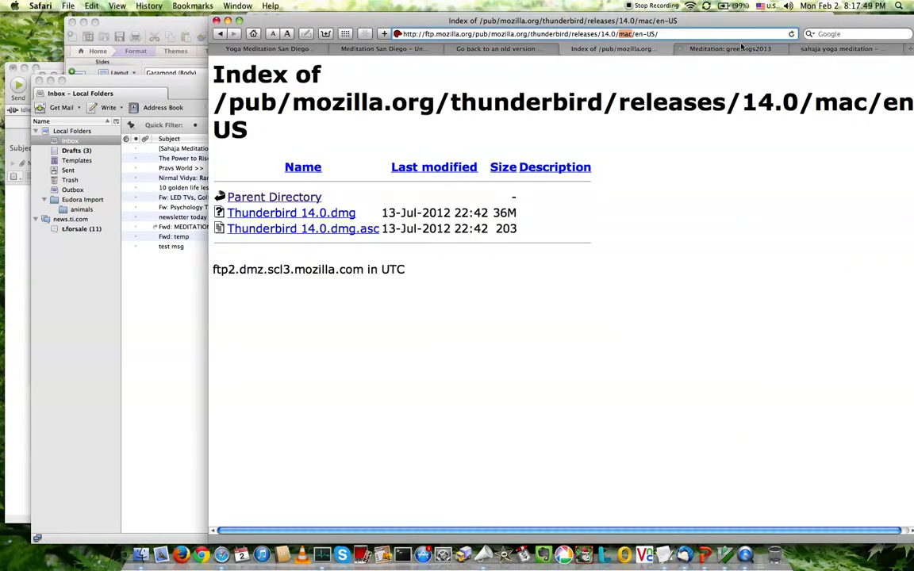
{"action": "left_click", "coordinate": [827, 51]}
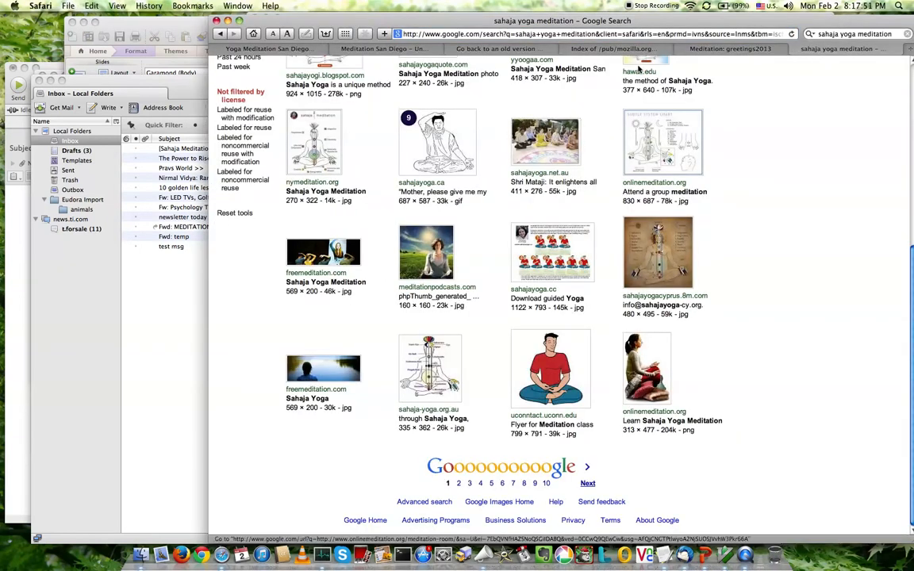
{"action": "left_click_drag", "start_coordinate": [633, 28], "coordinate": [848, 27]}
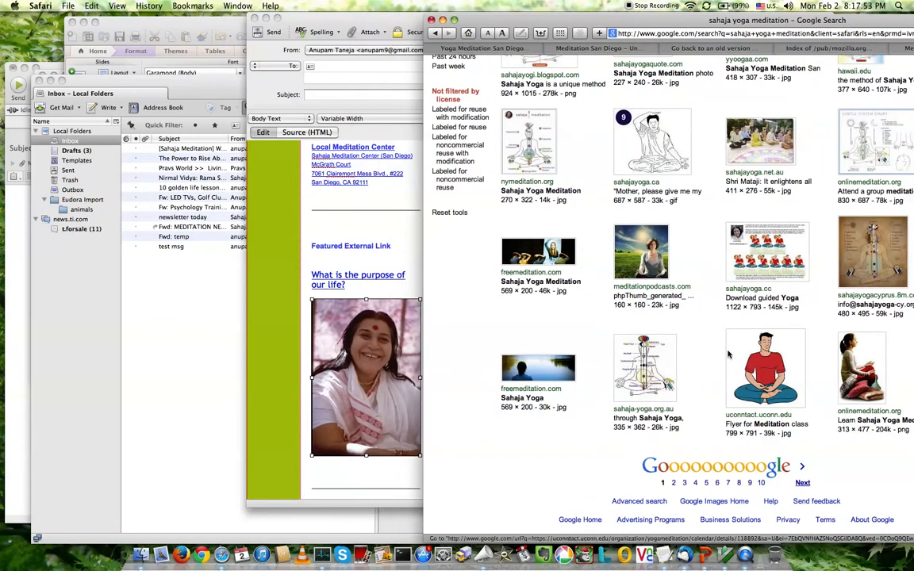
{"action": "scroll", "coordinate": [727, 347], "scroll_direction": "up", "scroll_amount": 10}
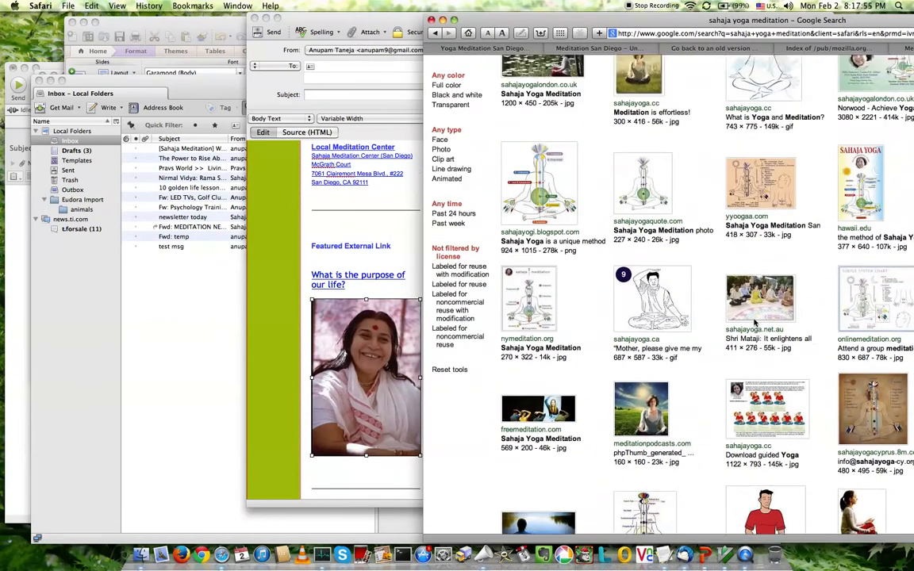
{"action": "left_click_drag", "start_coordinate": [638, 163], "coordinate": [373, 401]}
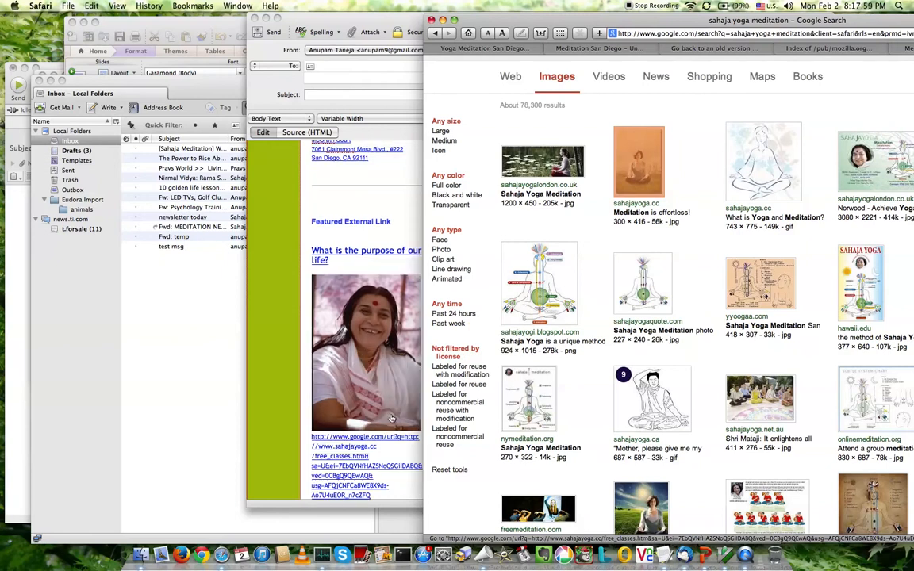
Try to delete the content added below the portrait in the message and undo that deletion.
{"action": "left_click", "coordinate": [389, 397]}
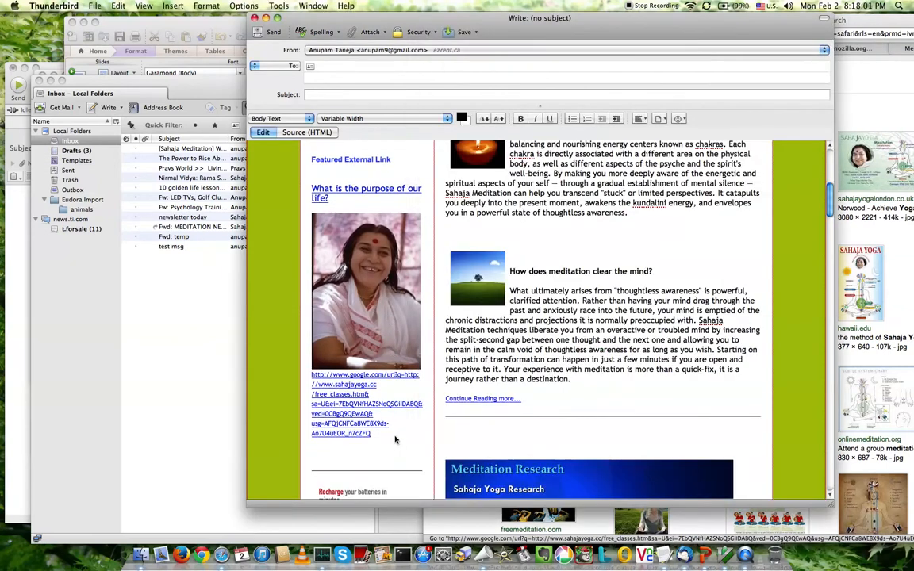
{"action": "key", "text": "BackSpace"}
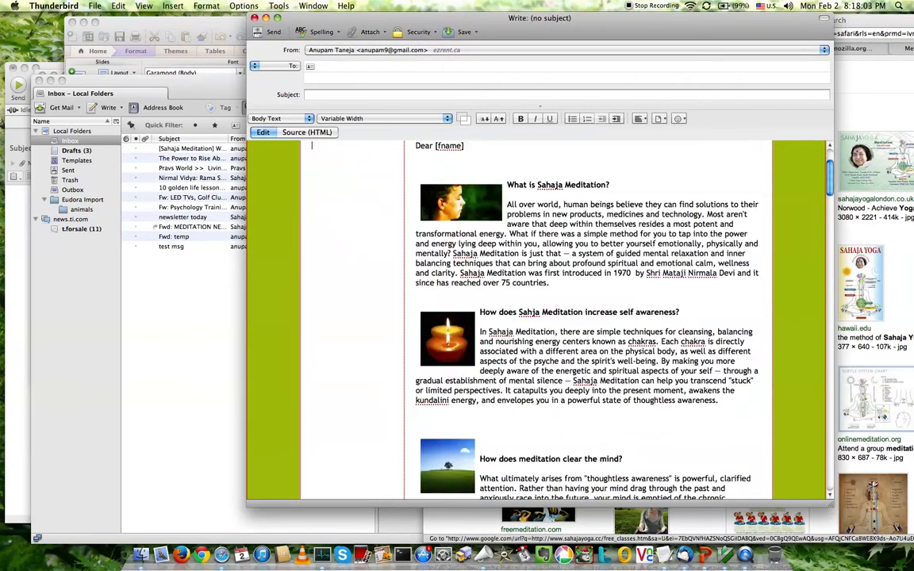
{"action": "scroll", "coordinate": [400, 317], "scroll_direction": "up", "scroll_amount": 2}
{"action": "key", "text": "super+z"}
Select the portrait below What is the purpose of our life? and open its image properties.
{"action": "scroll", "coordinate": [398, 319], "scroll_direction": "down", "scroll_amount": 5}
{"action": "left_click", "coordinate": [389, 313]}
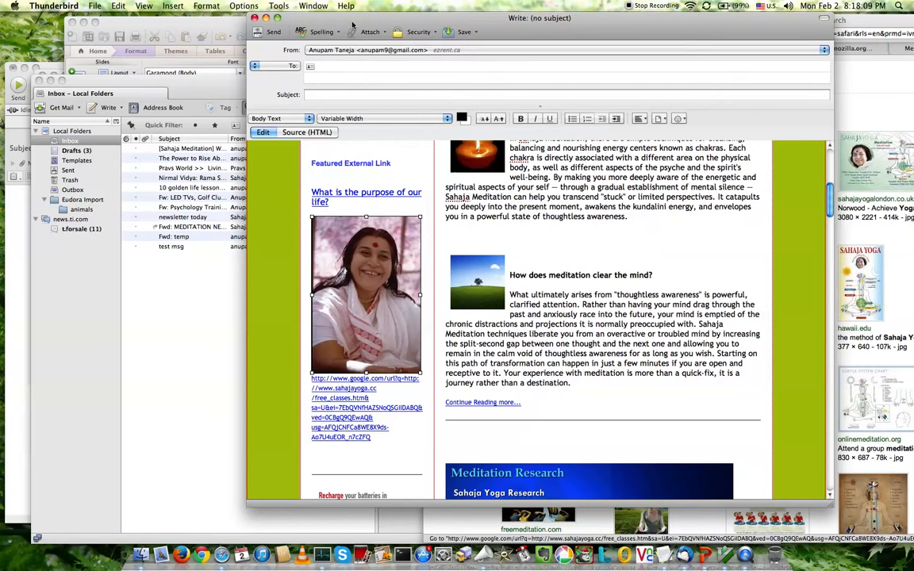
{"action": "left_click", "coordinate": [173, 6]}
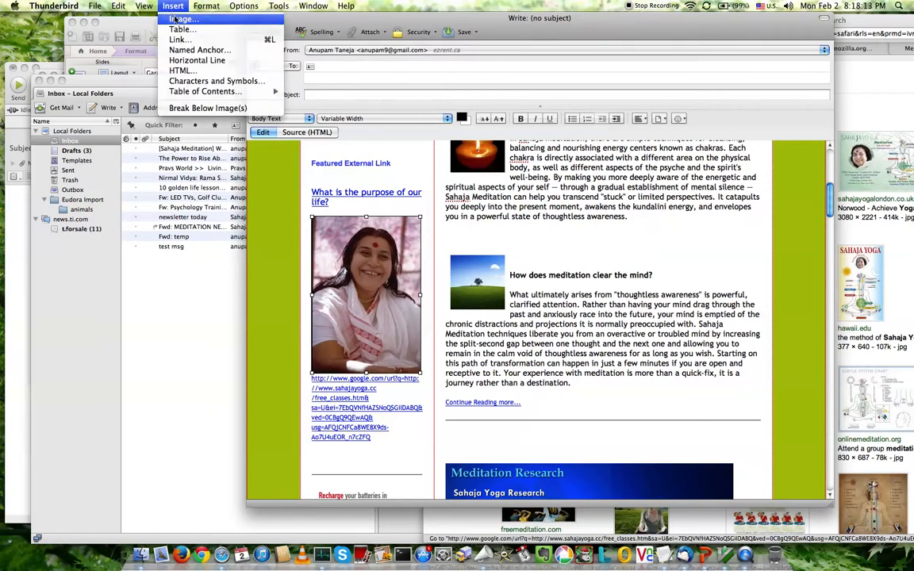
{"action": "left_click", "coordinate": [176, 18]}
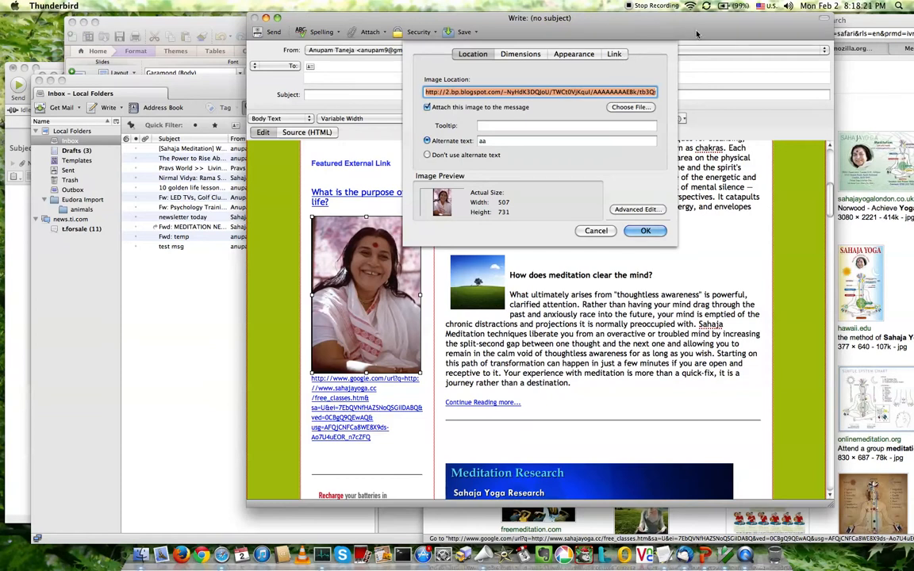
Switch to Safari, open the sahajayoga.cc page of the Meditation is effortless! result, and copy the meditating woman picture's address.
{"action": "left_click", "coordinate": [833, 99]}
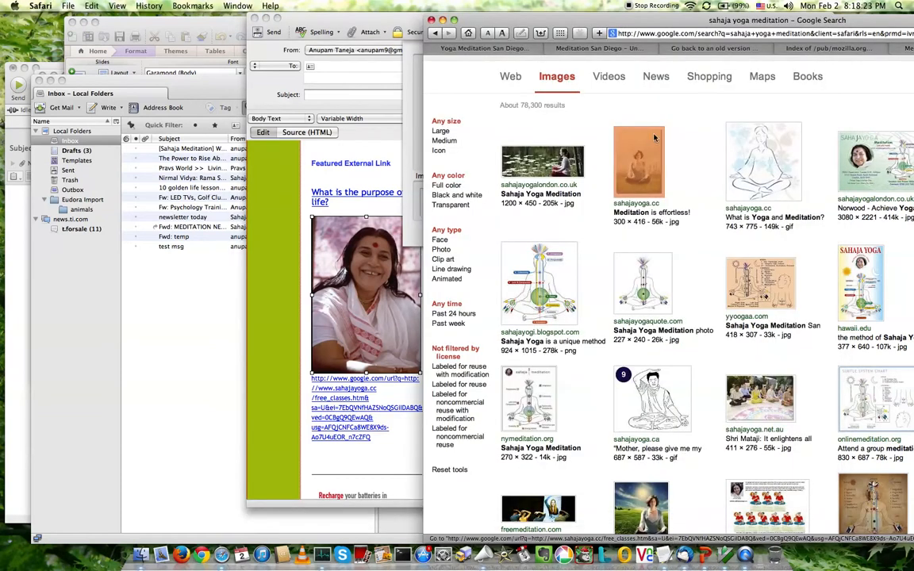
{"action": "left_click_drag", "start_coordinate": [589, 30], "coordinate": [754, 36]}
{"action": "left_click", "coordinate": [745, 181]}
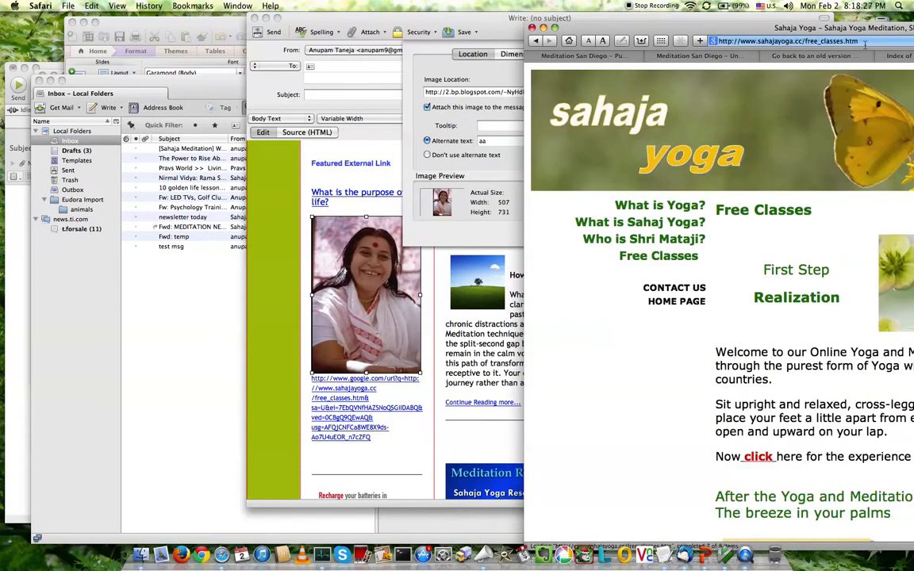
{"action": "left_click_drag", "start_coordinate": [869, 29], "coordinate": [612, 29]}
{"action": "scroll", "coordinate": [557, 289], "scroll_direction": "down", "scroll_amount": 10}
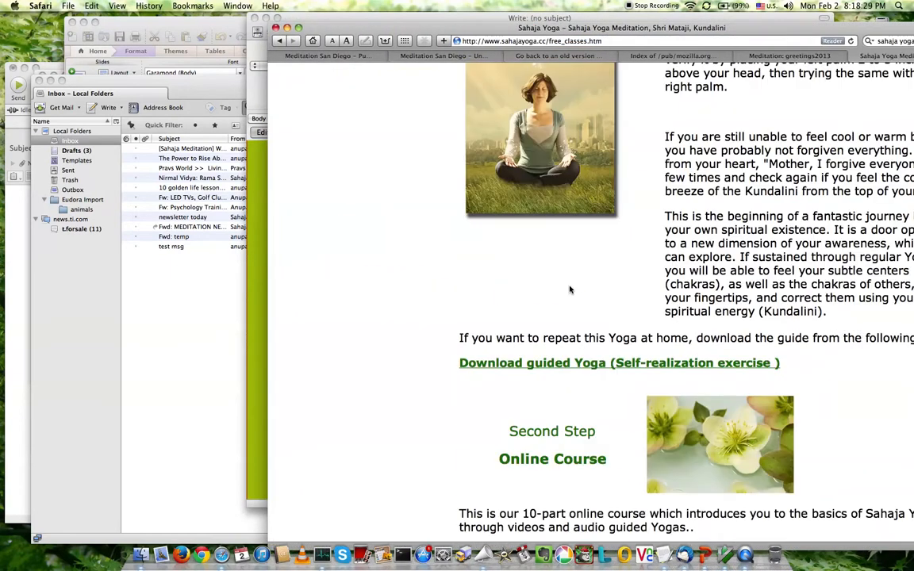
{"action": "right_click", "coordinate": [558, 169]}
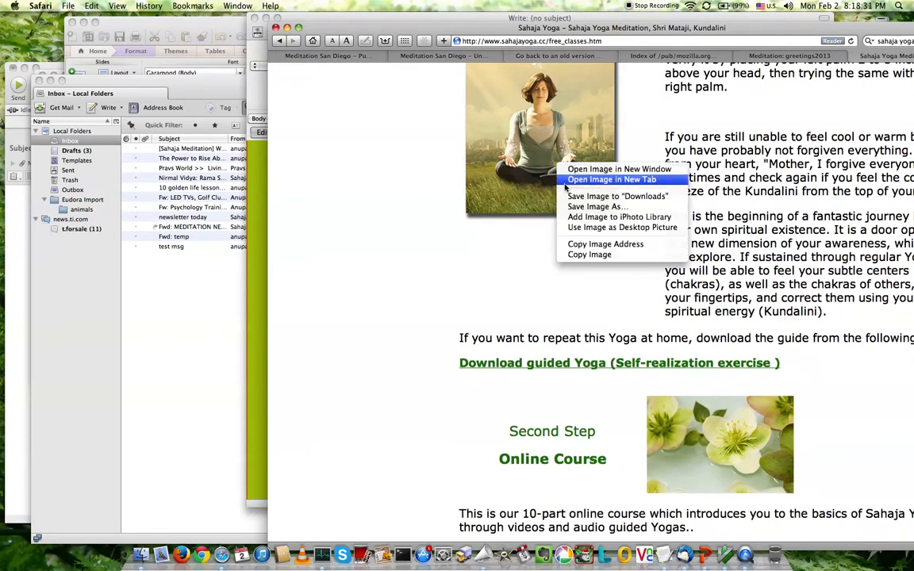
{"action": "left_click", "coordinate": [573, 245]}
Move the browser window aside and clear the portrait's image location in the Thunderbird message.
{"action": "left_click_drag", "start_coordinate": [502, 28], "coordinate": [804, 87]}
{"action": "left_click_drag", "start_coordinate": [758, 179], "coordinate": [477, 93]}
{"action": "key", "text": "super+a"}
{"action": "key", "text": "BackSpace"}
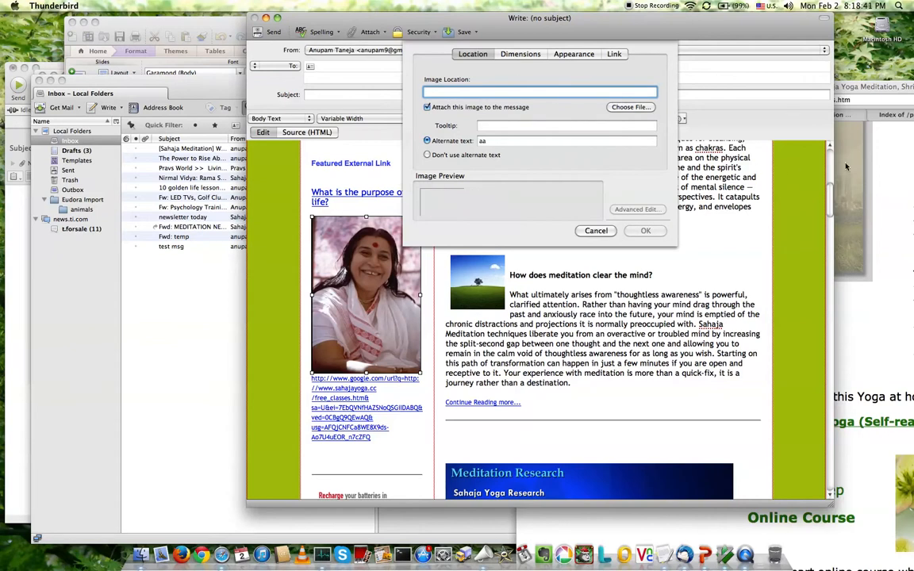
{"action": "left_click", "coordinate": [876, 173]}
{"action": "left_click_drag", "start_coordinate": [774, 179], "coordinate": [481, 97]}
{"action": "left_click", "coordinate": [485, 93]}
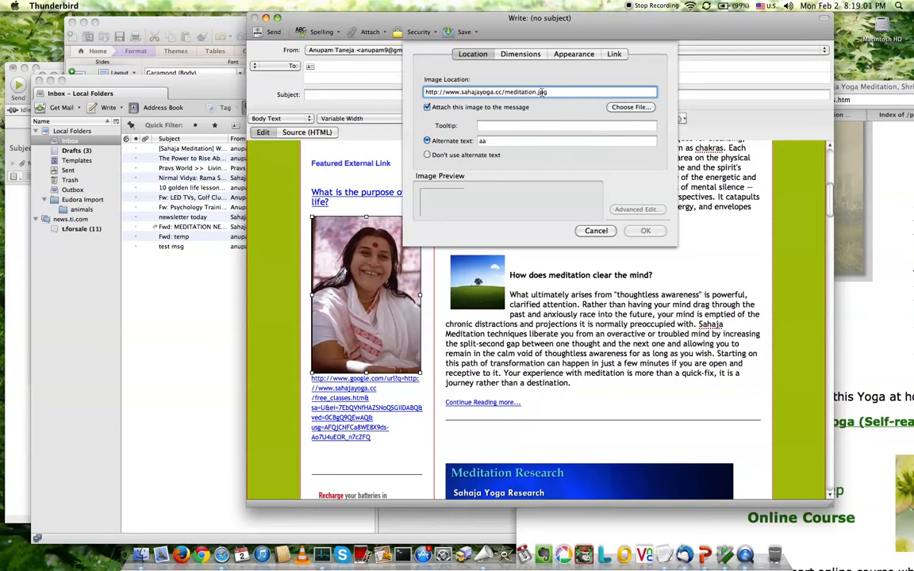
{"action": "type", "text": "e"}
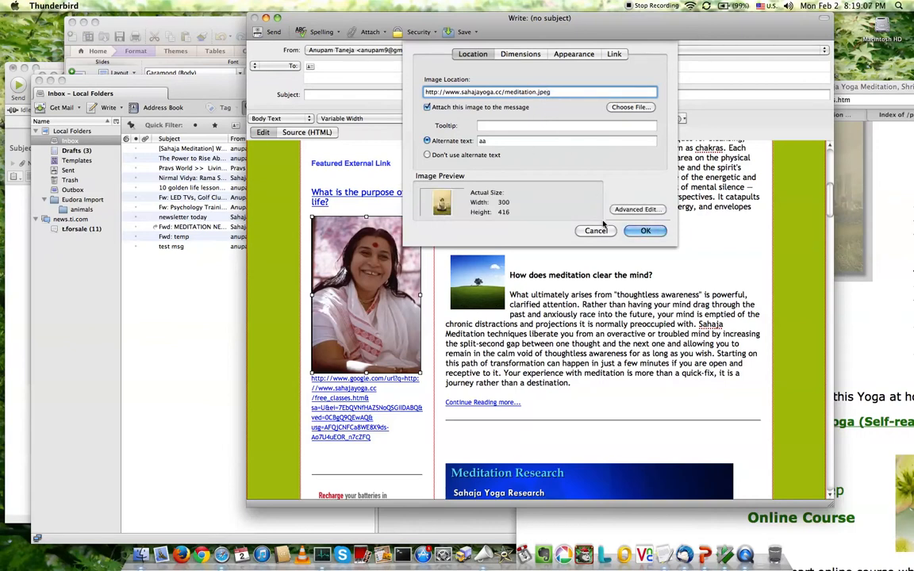
{"action": "left_click", "coordinate": [644, 231]}
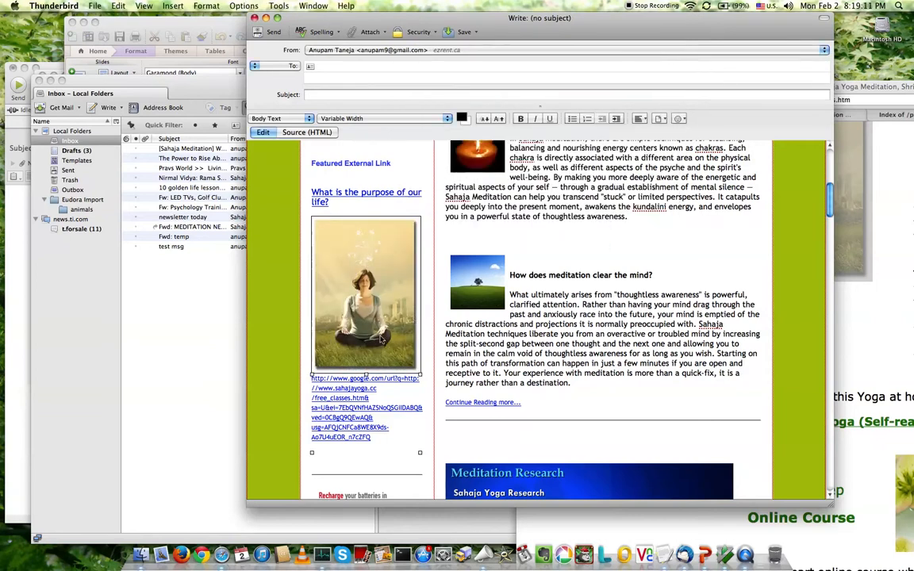
{"action": "left_click", "coordinate": [426, 324]}
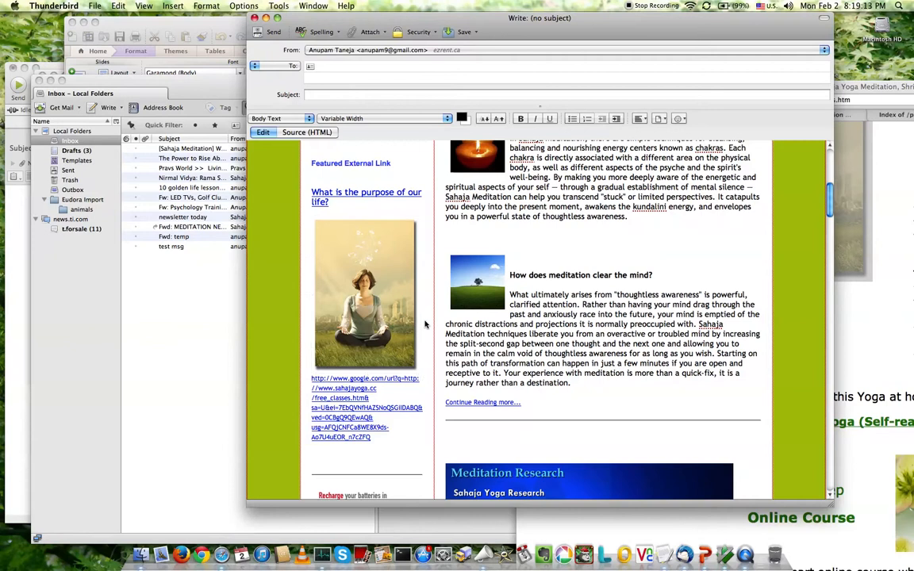
Delete the long web address below the meditating woman picture in the newsletter's side column.
{"action": "left_click_drag", "start_coordinate": [385, 441], "coordinate": [313, 381]}
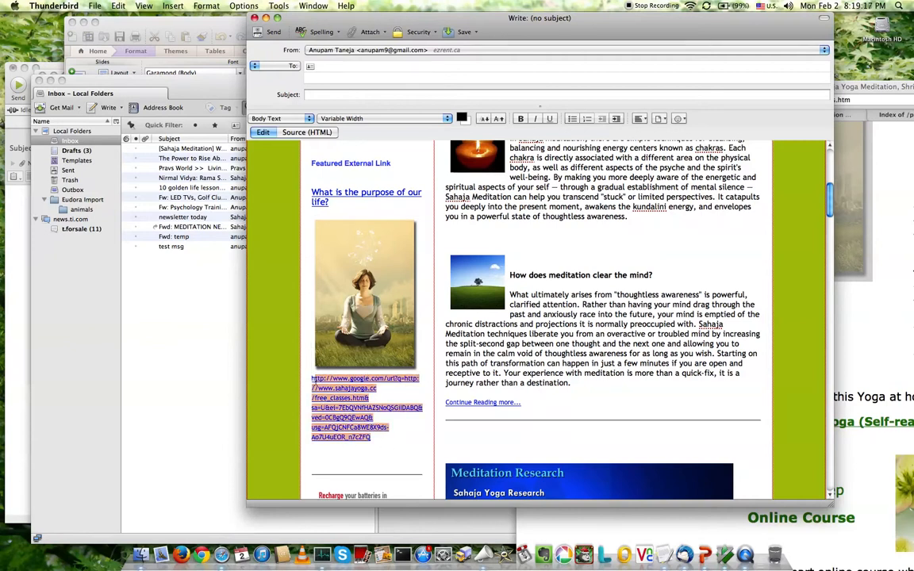
{"action": "key", "text": "BackSpace"}
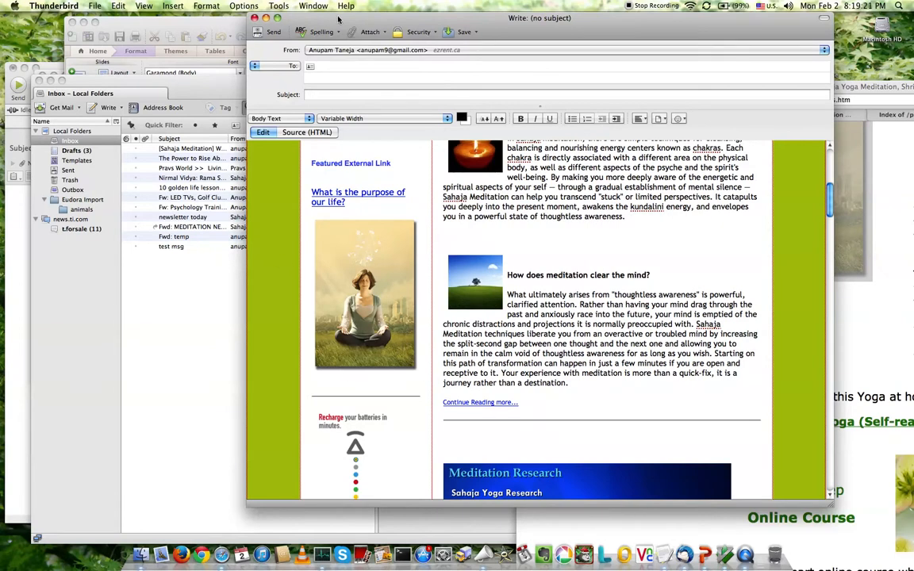
{"action": "left_click_drag", "start_coordinate": [338, 19], "coordinate": [355, 19]}
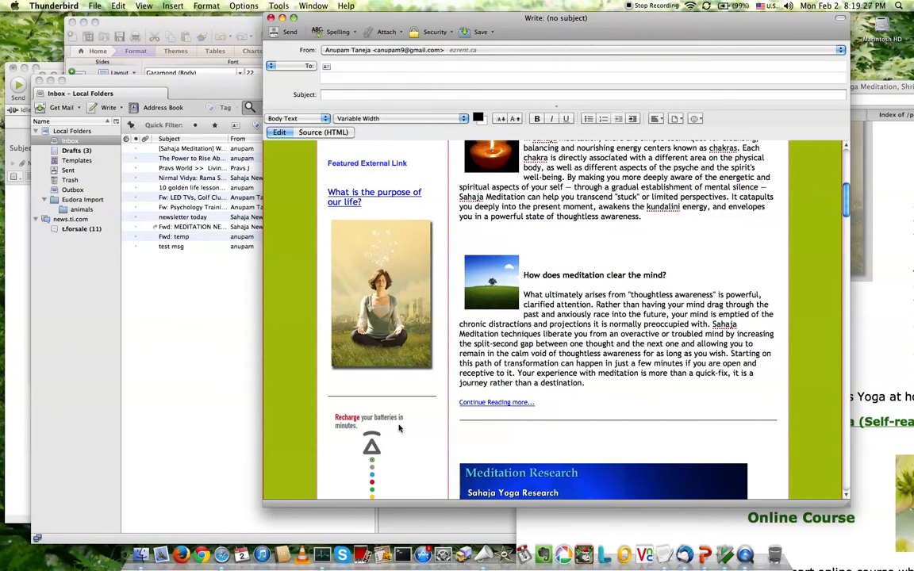
Switch to the HTML Newsletters presentation in PowerPoint and highlight the advice on using image links to embed images instead of attaching them.
{"action": "left_click", "coordinate": [704, 554]}
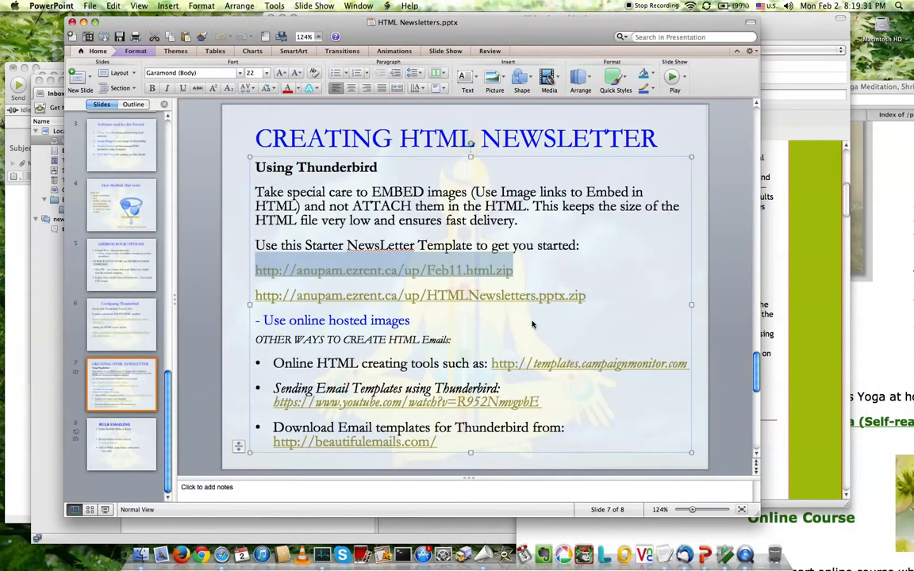
{"action": "left_click", "coordinate": [442, 193]}
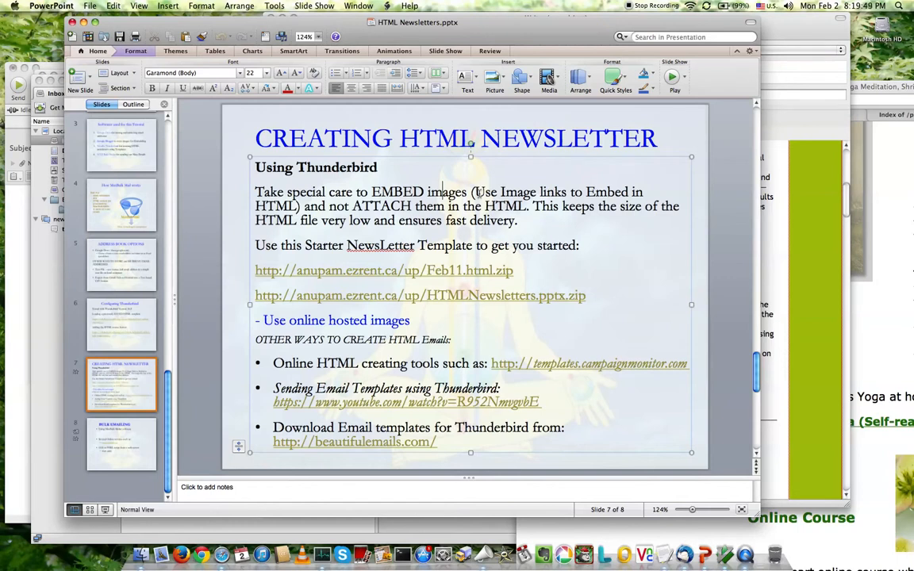
{"action": "left_click_drag", "start_coordinate": [482, 41], "coordinate": [489, 40]}
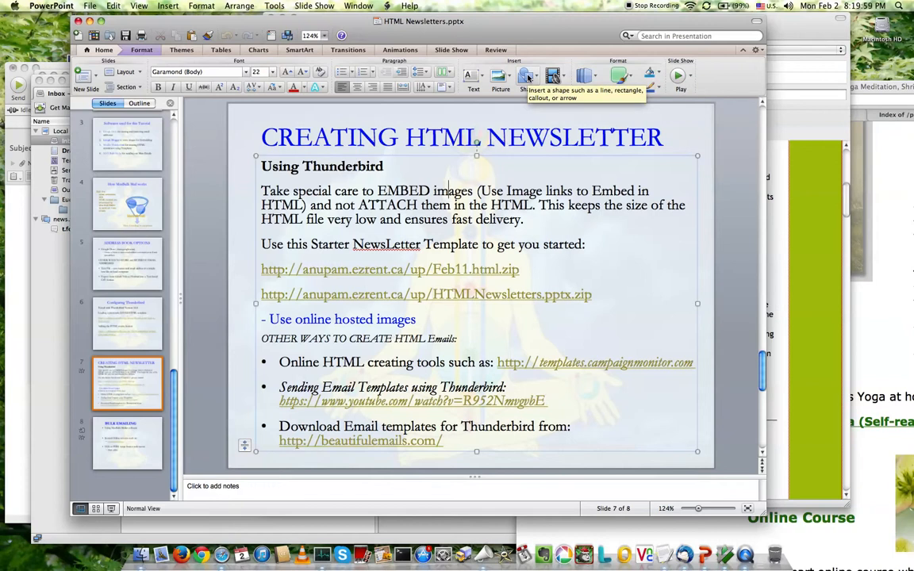
{"action": "left_click_drag", "start_coordinate": [546, 36], "coordinate": [545, 39]}
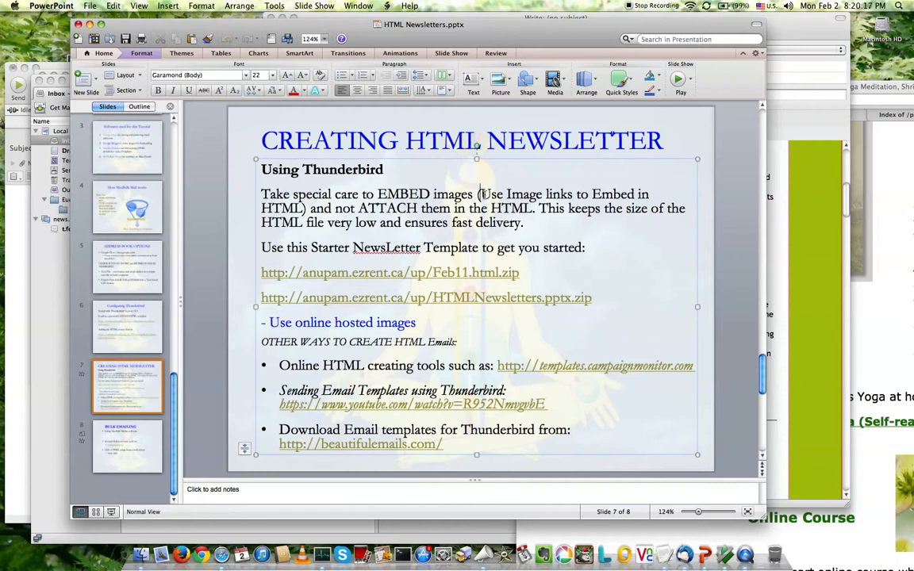
{"action": "left_click_drag", "start_coordinate": [479, 194], "coordinate": [539, 207]}
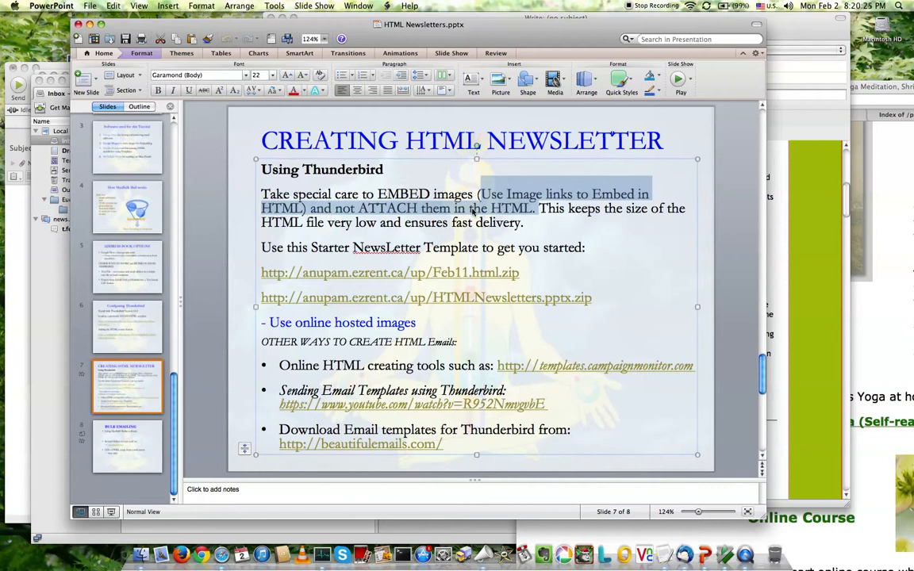
Return to the Thunderbird message and delete the text from "consciousness" to "mental silence." in the first Meditation Research paragraph.
{"action": "left_click", "coordinate": [800, 207]}
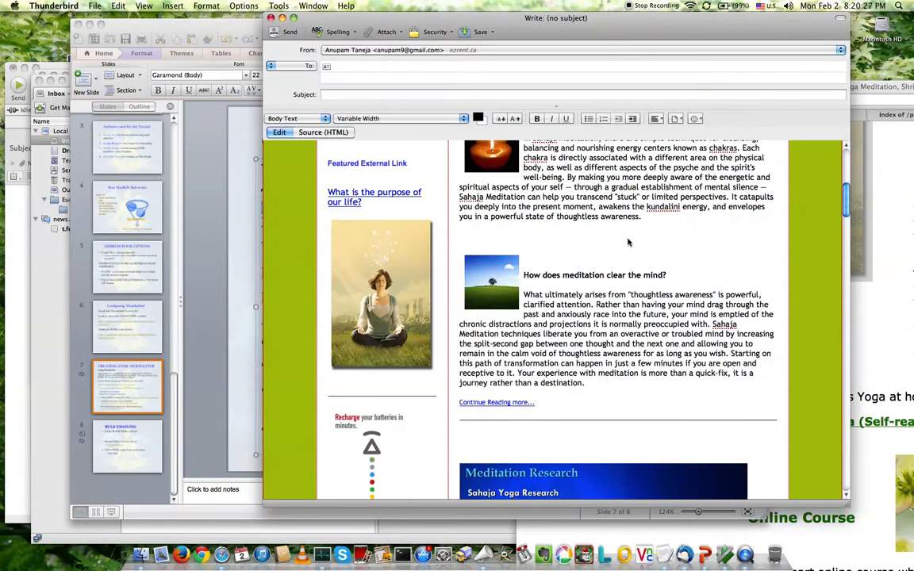
{"action": "scroll", "coordinate": [611, 243], "scroll_direction": "up", "scroll_amount": 10}
{"action": "scroll", "coordinate": [610, 246], "scroll_direction": "down", "scroll_amount": 10}
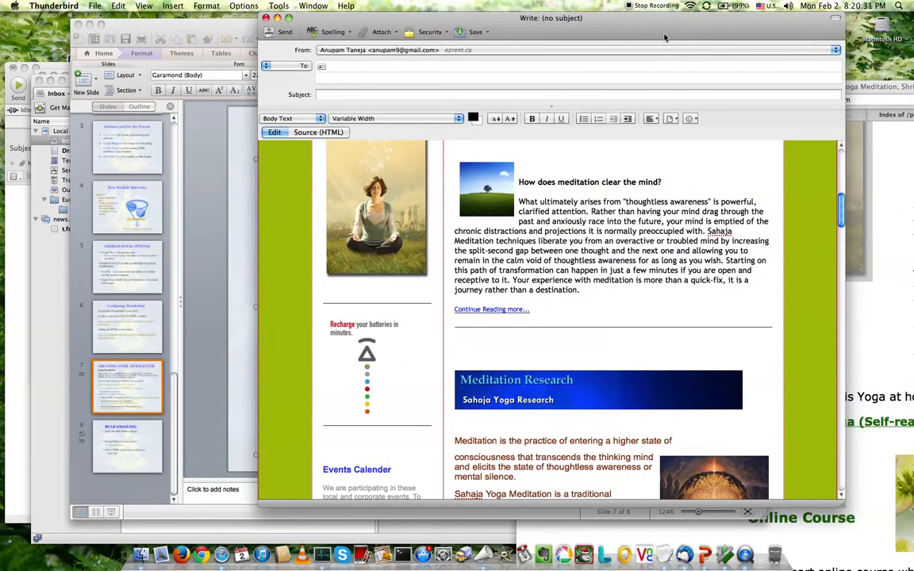
{"action": "left_click_drag", "start_coordinate": [603, 37], "coordinate": [564, 36]}
{"action": "scroll", "coordinate": [511, 199], "scroll_direction": "down", "scroll_amount": 3}
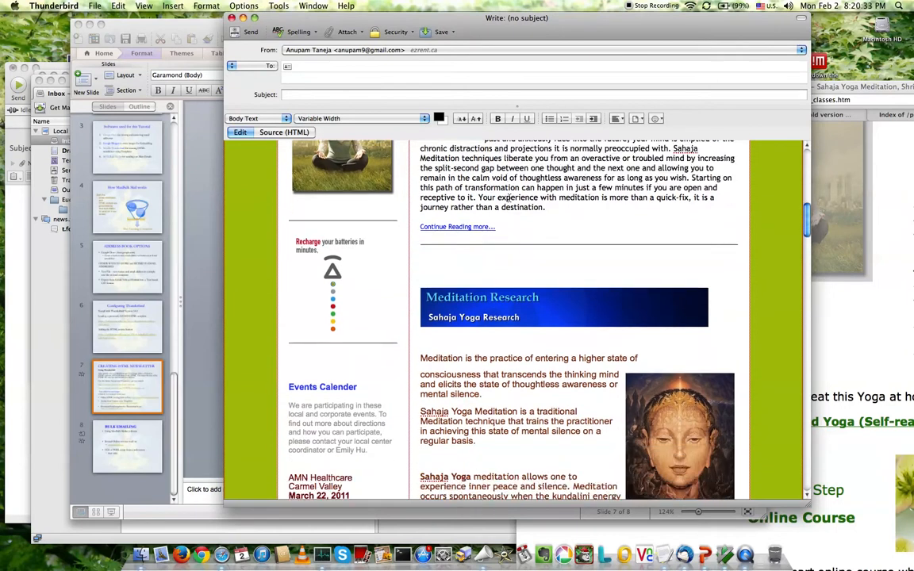
{"action": "scroll", "coordinate": [508, 198], "scroll_direction": "down", "scroll_amount": 6}
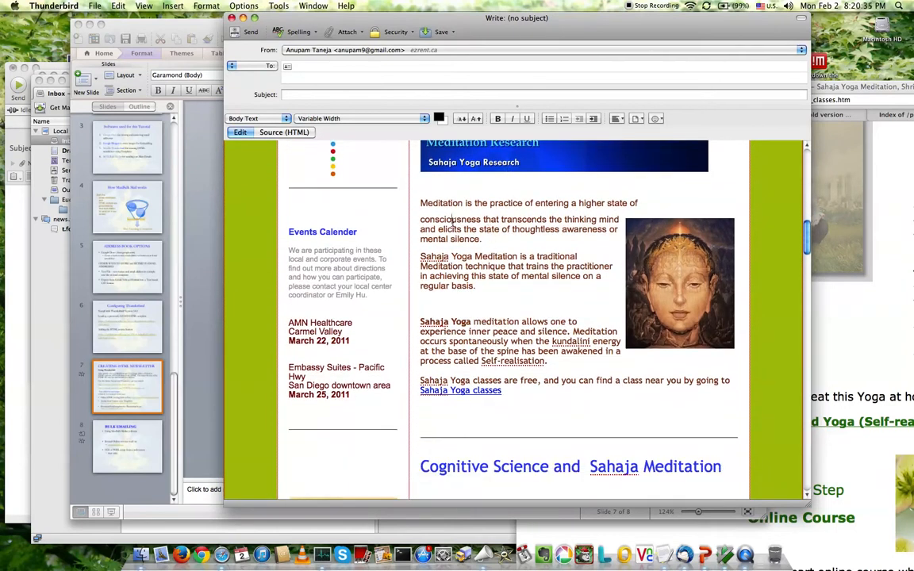
{"action": "left_click_drag", "start_coordinate": [452, 219], "coordinate": [473, 242]}
{"action": "key", "text": "BackSpace"}
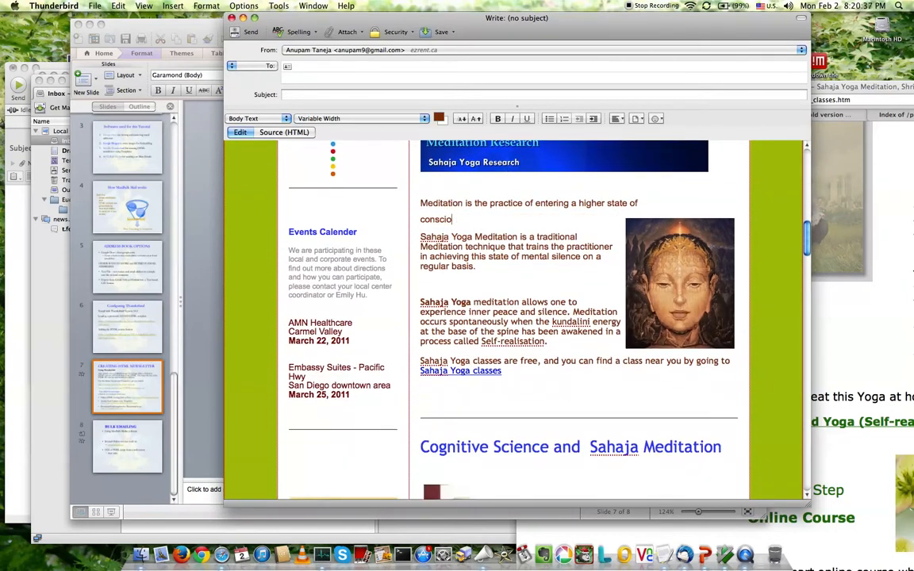
{"action": "key", "text": "BackSpace"}
{"action": "key", "text": "BackSpace"}
{"action": "key", "text": "BackSpace"}
{"action": "key", "text": "BackSpace"}
{"action": "key", "text": "BackSpace"}
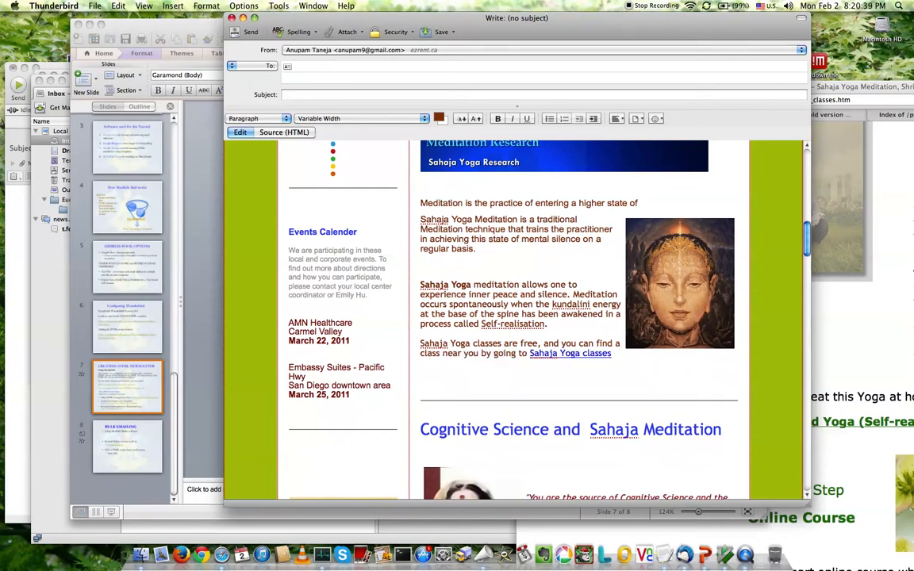
Look through the newsletter's pictures and text from the Meditation Research portrait to the music artists in the side column.
{"action": "left_click", "coordinate": [666, 300]}
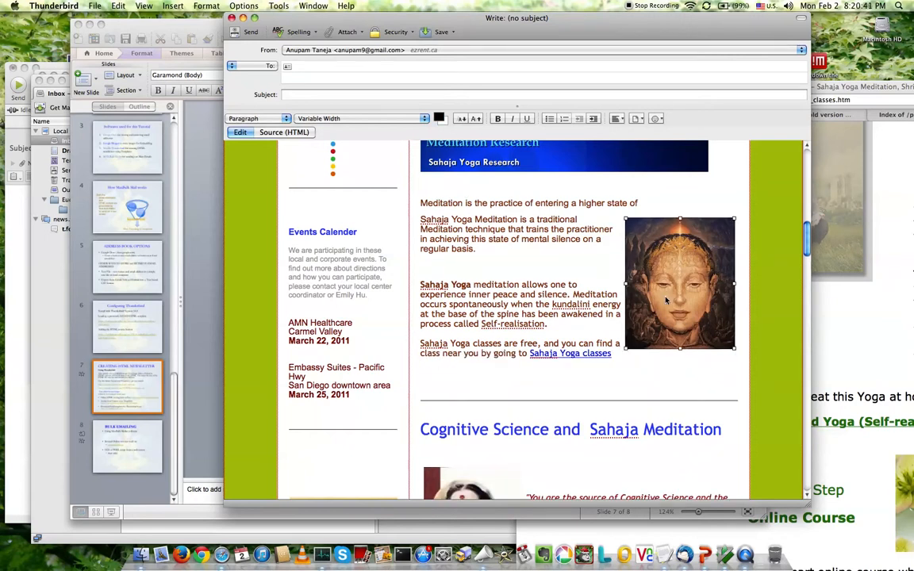
{"action": "scroll", "coordinate": [666, 300], "scroll_direction": "down", "scroll_amount": 2}
{"action": "scroll", "coordinate": [665, 300], "scroll_direction": "down", "scroll_amount": 3}
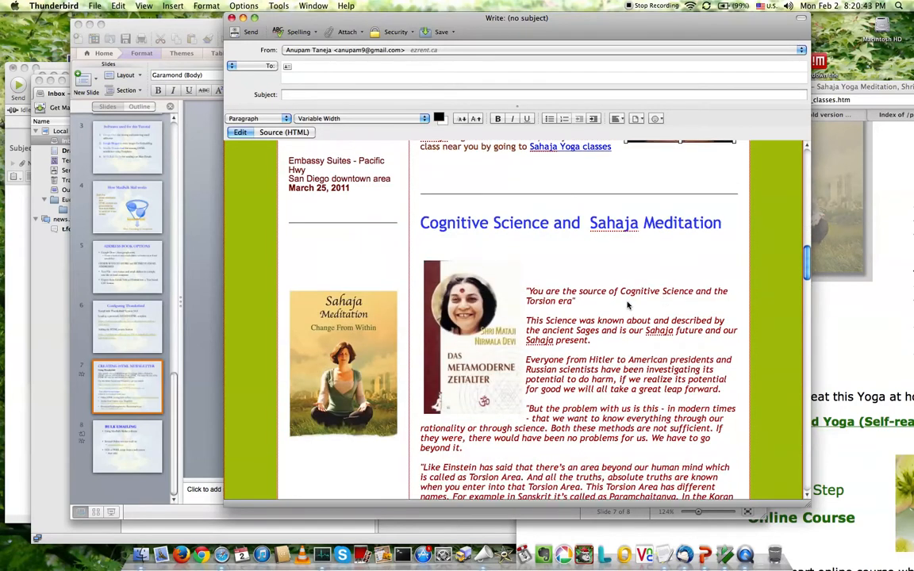
{"action": "scroll", "coordinate": [626, 305], "scroll_direction": "down", "scroll_amount": 4}
{"action": "scroll", "coordinate": [626, 306], "scroll_direction": "down", "scroll_amount": 8}
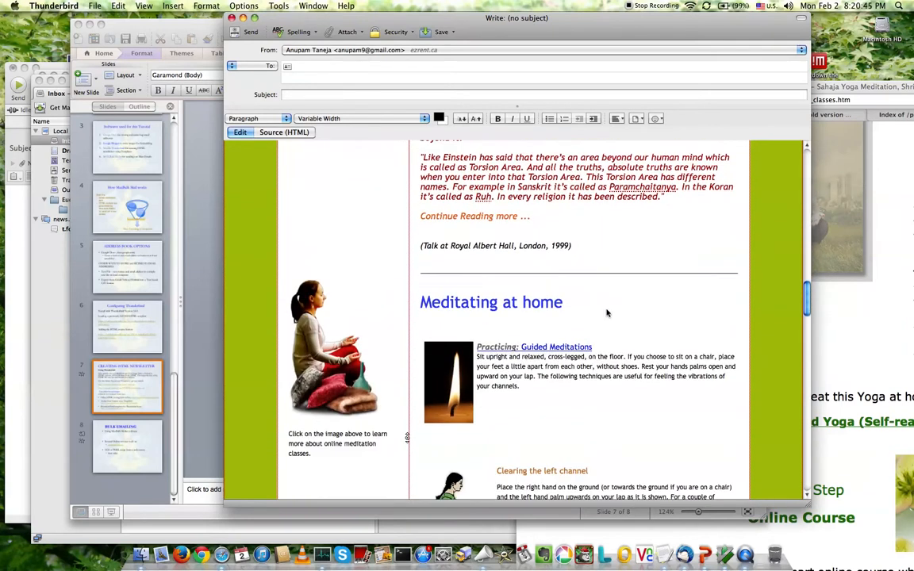
{"action": "scroll", "coordinate": [607, 314], "scroll_direction": "down", "scroll_amount": 15}
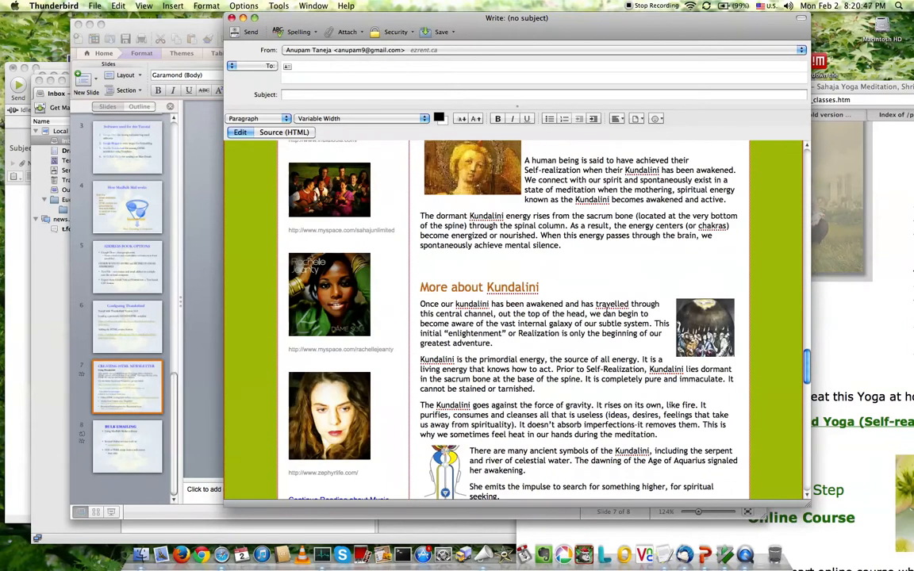
{"action": "left_click", "coordinate": [316, 242]}
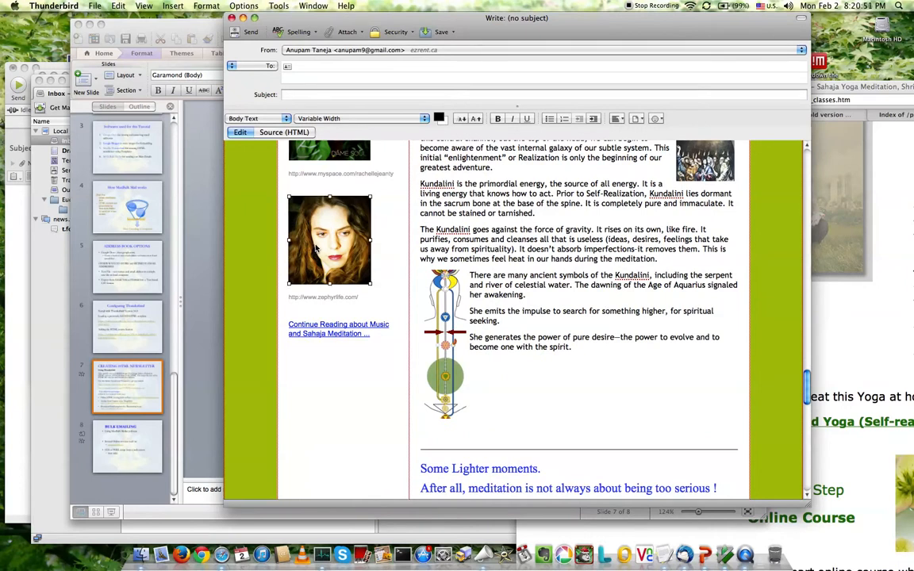
{"action": "scroll", "coordinate": [287, 226], "scroll_direction": "up", "scroll_amount": 6}
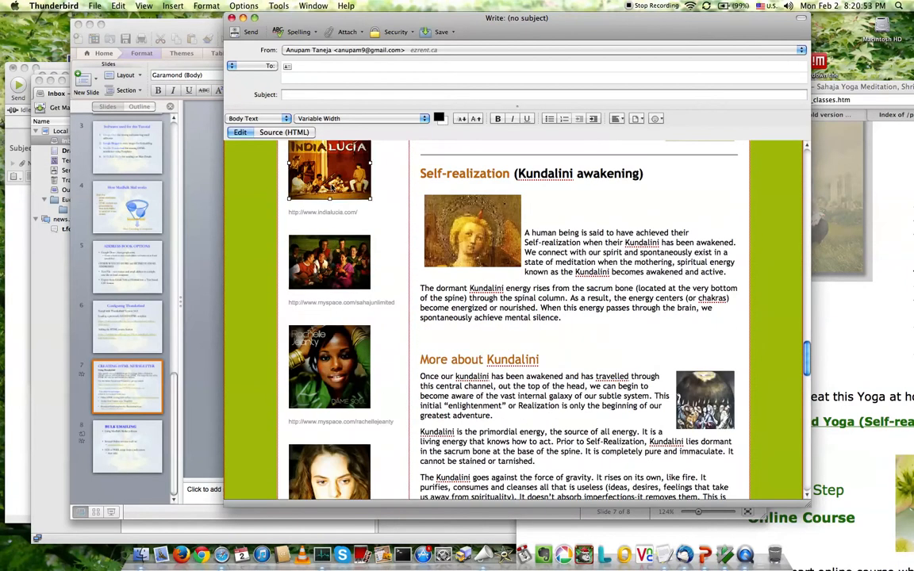
{"action": "scroll", "coordinate": [338, 288], "scroll_direction": "up", "scroll_amount": 3}
{"action": "left_click", "coordinate": [338, 287]}
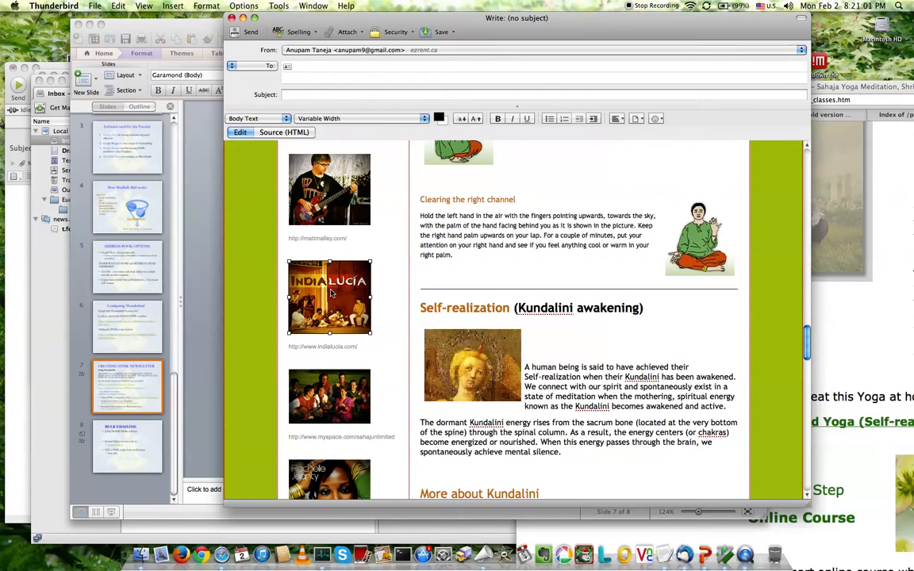
{"action": "double_click", "coordinate": [332, 294]}
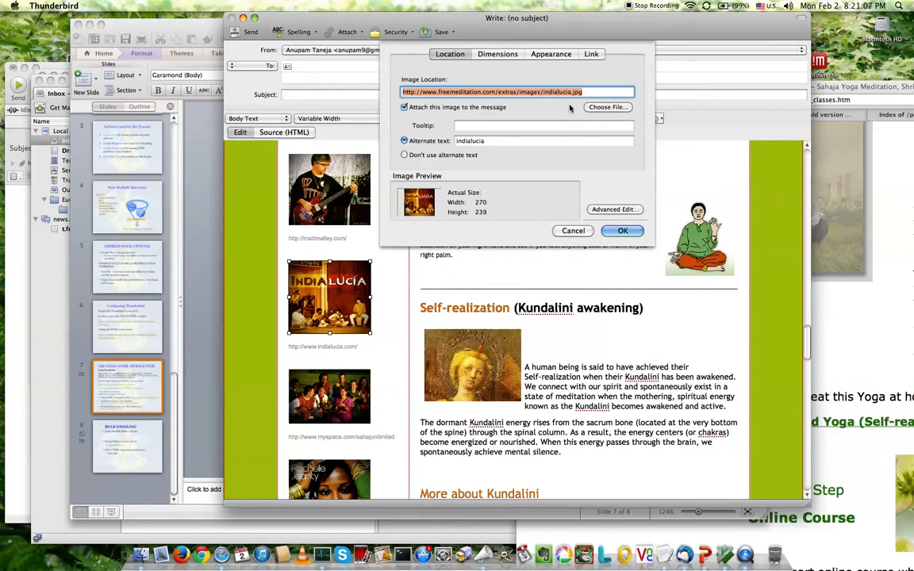
{"action": "left_click", "coordinate": [592, 54]}
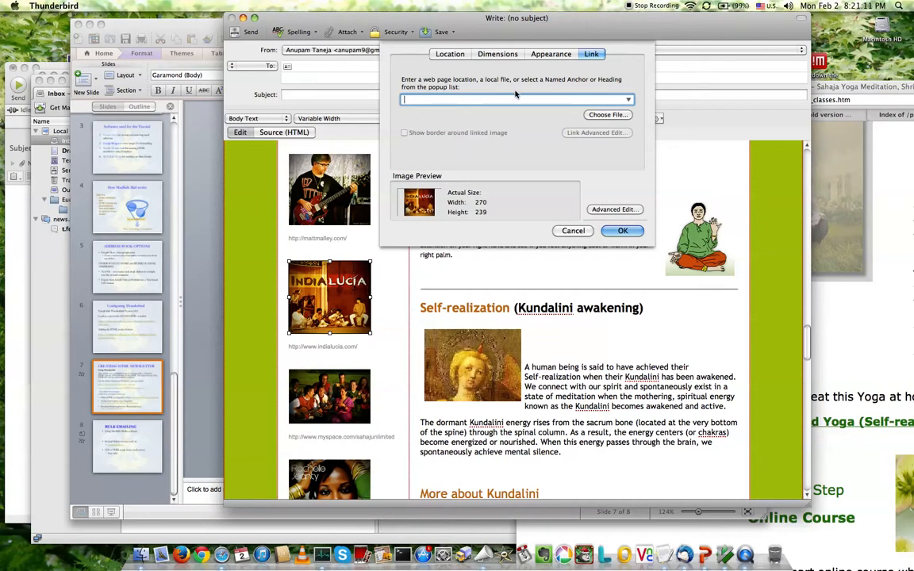
{"action": "type", "text": "www."}
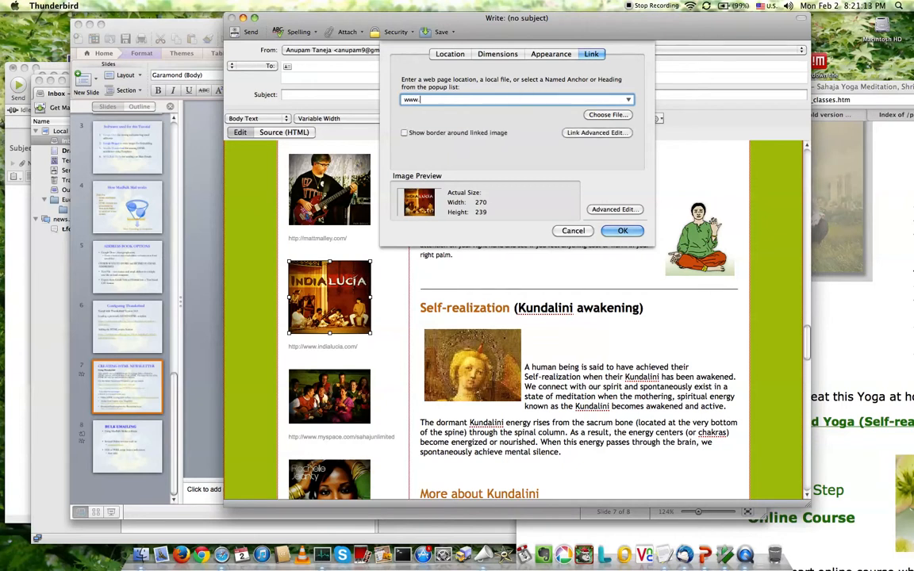
{"action": "type", "text": "indialucia.com"}
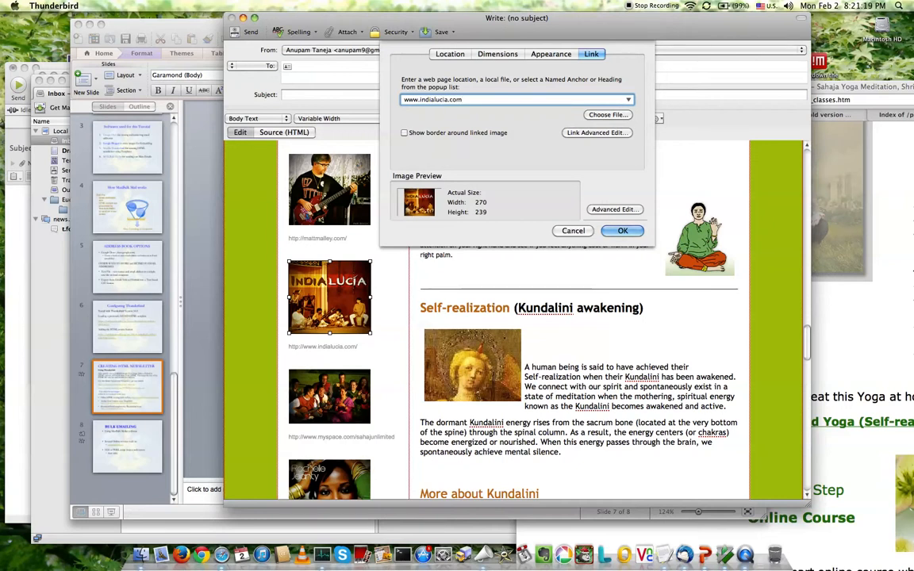
{"action": "left_click", "coordinate": [479, 132]}
{"action": "left_click", "coordinate": [622, 230]}
{"action": "left_click", "coordinate": [490, 277]}
Check the link address in the Indialucia picture's image properties and close them without changes.
{"action": "left_click", "coordinate": [343, 300]}
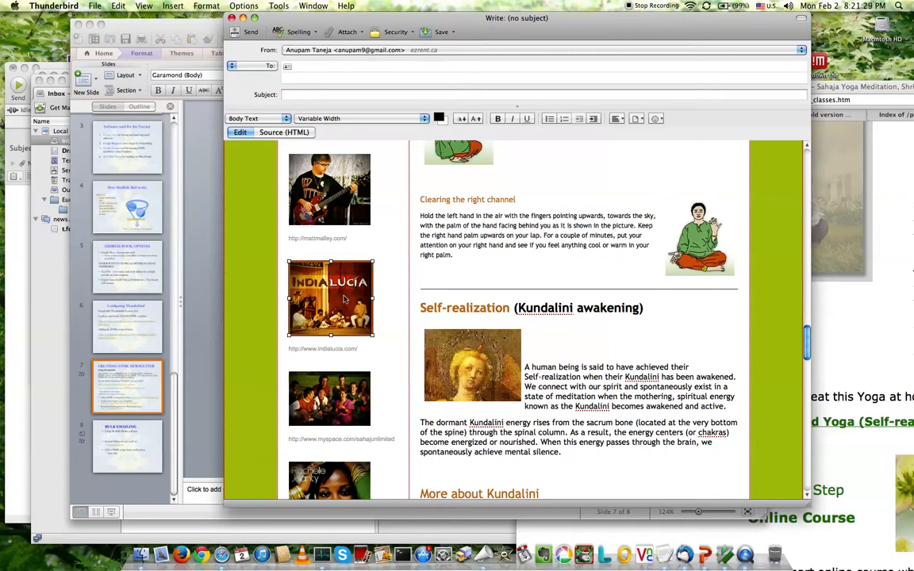
{"action": "double_click", "coordinate": [346, 300]}
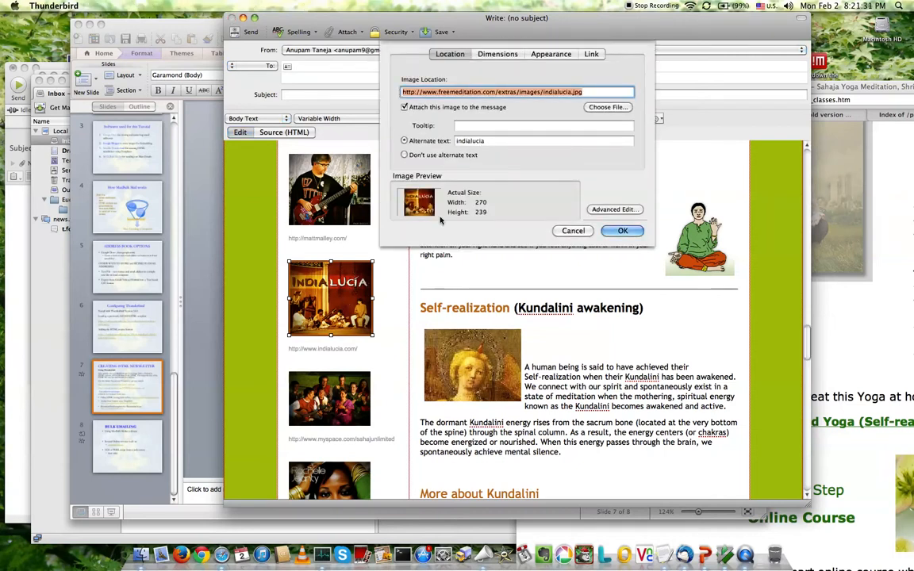
{"action": "left_click", "coordinate": [592, 54]}
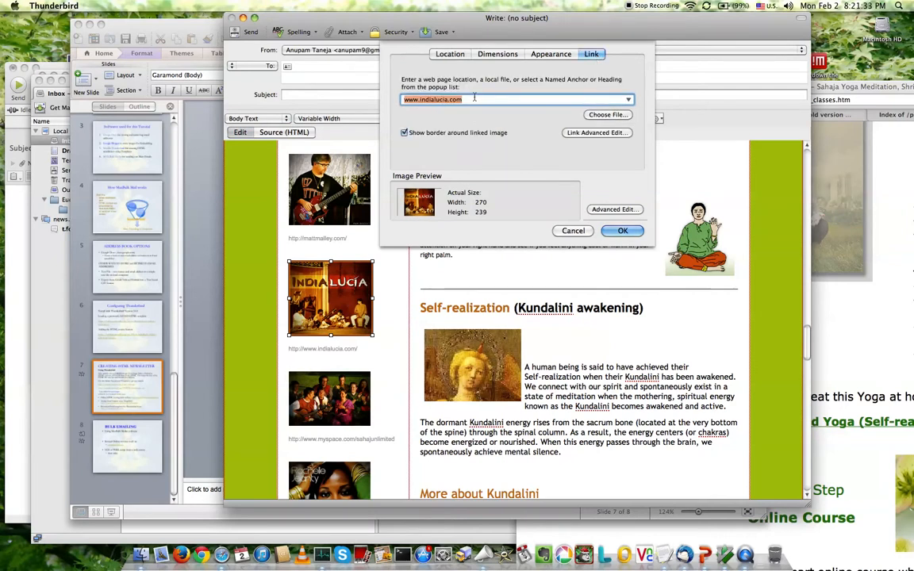
{"action": "left_click", "coordinate": [574, 230]}
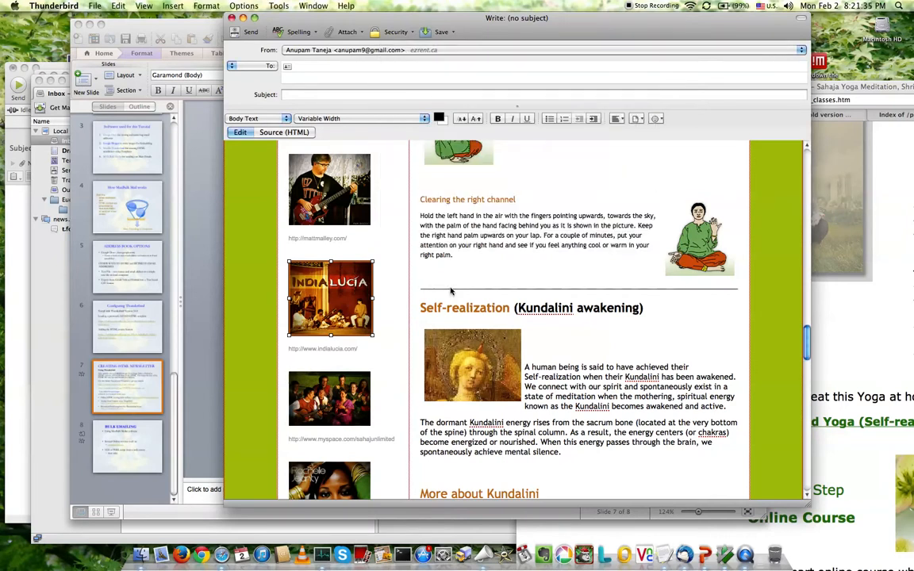
Look over the newsletter down to the Some Lighter moments cartoon, and examine the message's HTML source code.
{"action": "scroll", "coordinate": [488, 264], "scroll_direction": "down", "scroll_amount": 10}
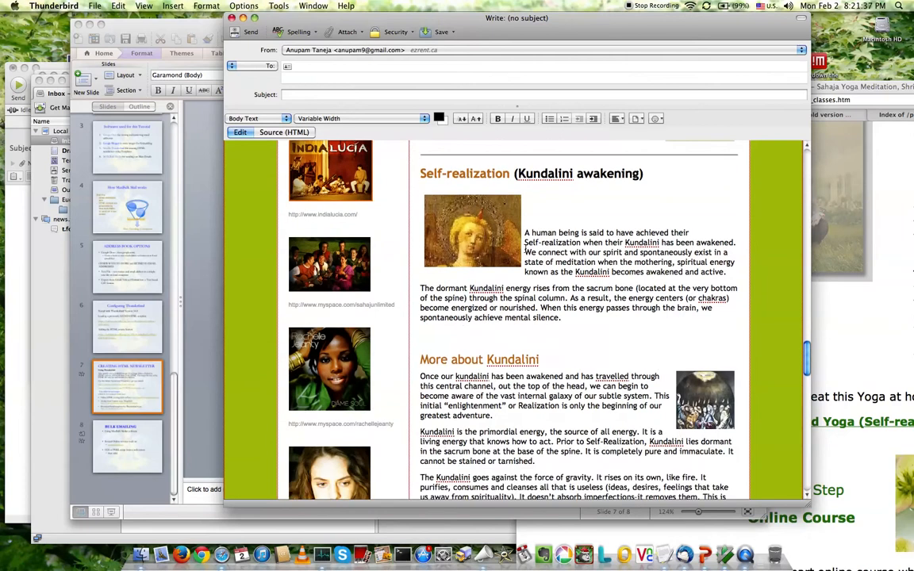
{"action": "scroll", "coordinate": [525, 248], "scroll_direction": "down", "scroll_amount": 5}
{"action": "scroll", "coordinate": [525, 248], "scroll_direction": "up", "scroll_amount": 1}
{"action": "scroll", "coordinate": [526, 248], "scroll_direction": "down", "scroll_amount": 2}
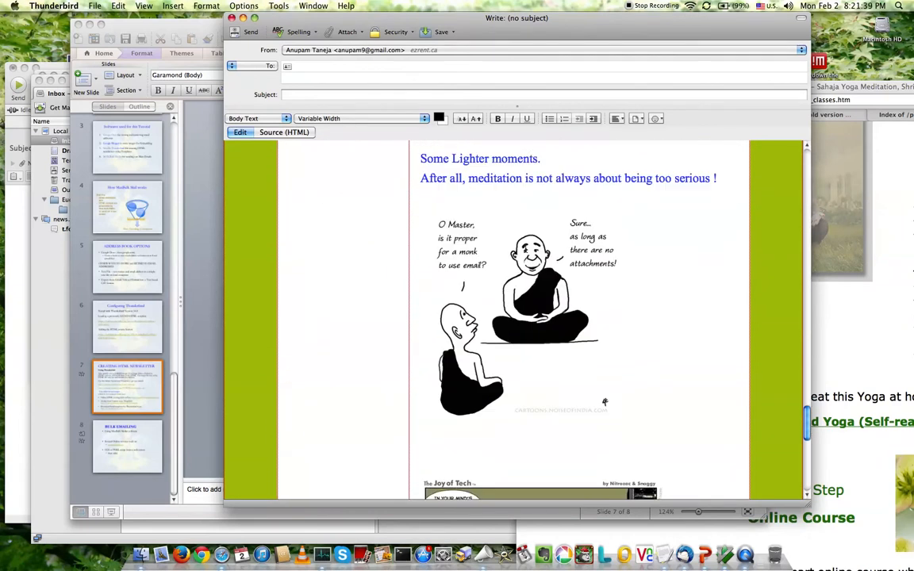
{"action": "scroll", "coordinate": [526, 248], "scroll_direction": "up", "scroll_amount": 5}
{"action": "scroll", "coordinate": [525, 248], "scroll_direction": "up", "scroll_amount": 10}
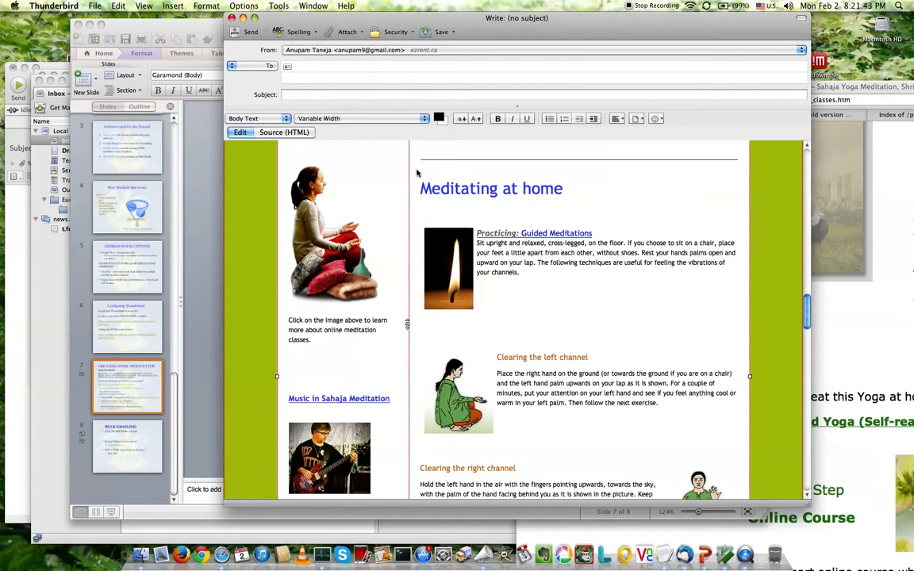
{"action": "left_click", "coordinate": [286, 132]}
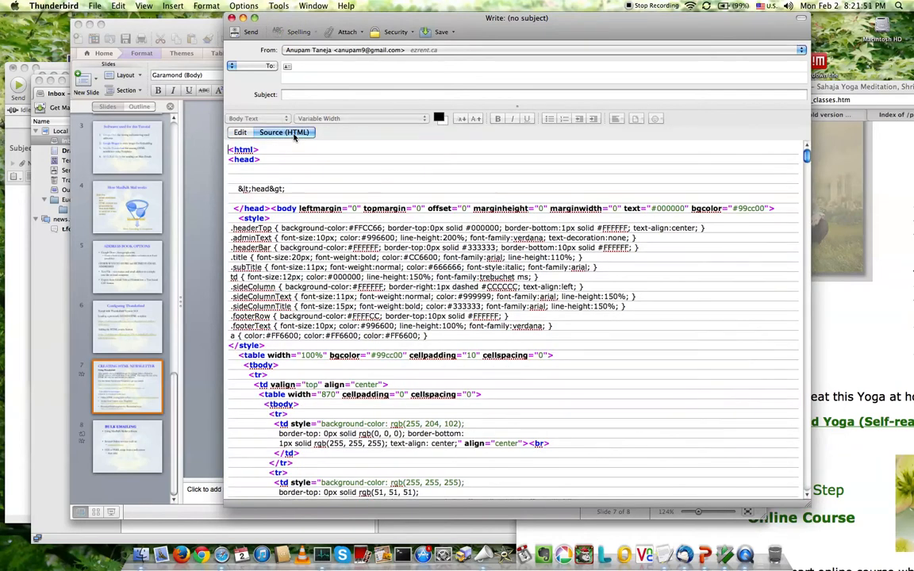
{"action": "scroll", "coordinate": [410, 211], "scroll_direction": "down", "scroll_amount": 20}
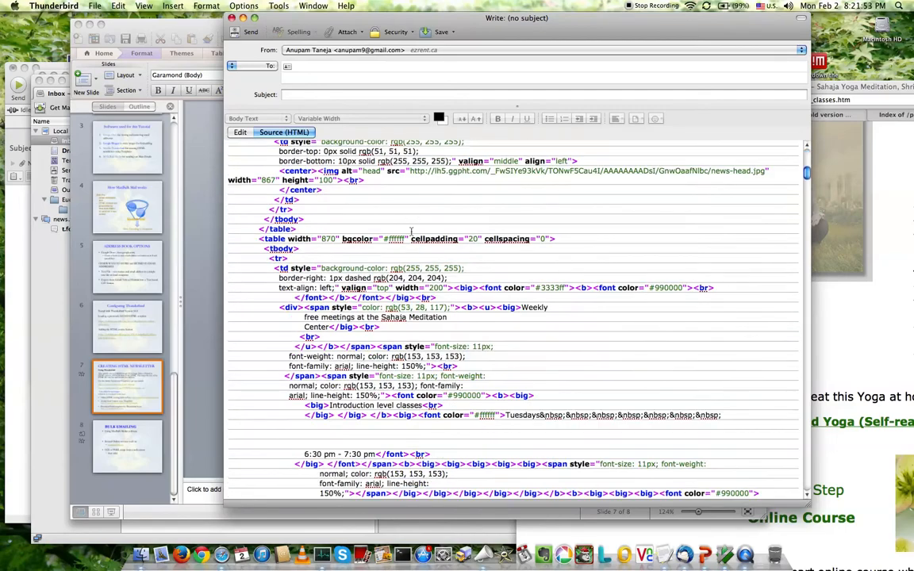
{"action": "scroll", "coordinate": [409, 250], "scroll_direction": "down", "scroll_amount": 20}
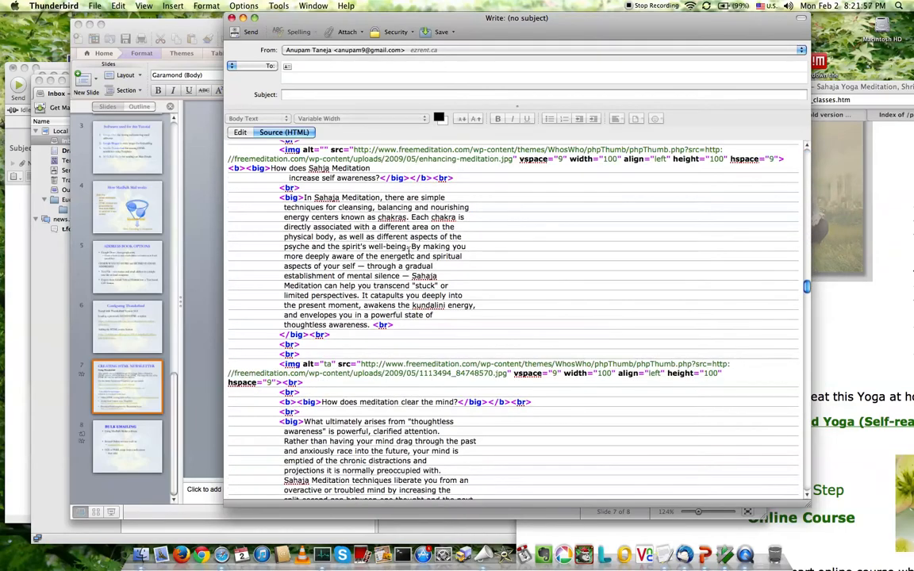
Look through the rest of the newsletter's HTML source and return to its formatted editing view.
{"action": "scroll", "coordinate": [409, 250], "scroll_direction": "down", "scroll_amount": 20}
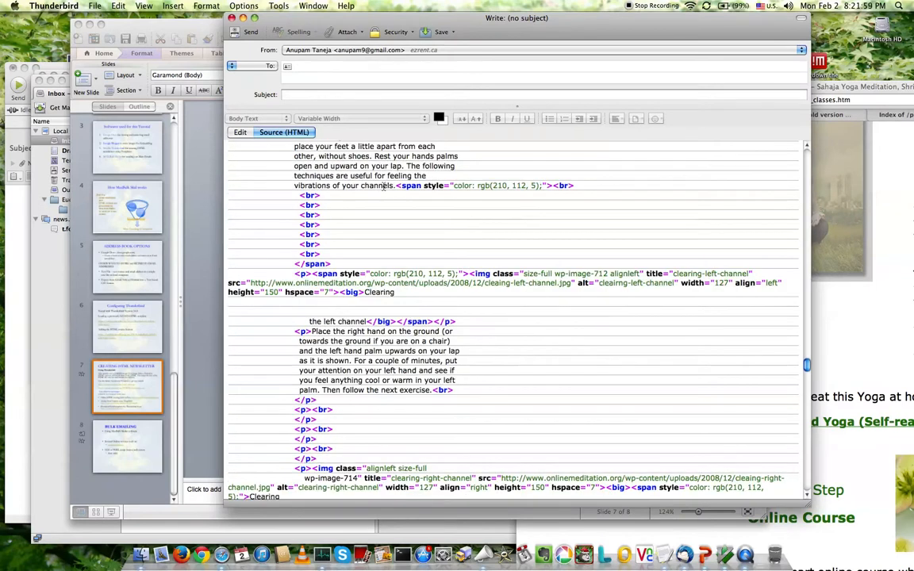
{"action": "left_click", "coordinate": [241, 132]}
{"action": "scroll", "coordinate": [354, 216], "scroll_direction": "up", "scroll_amount": 10}
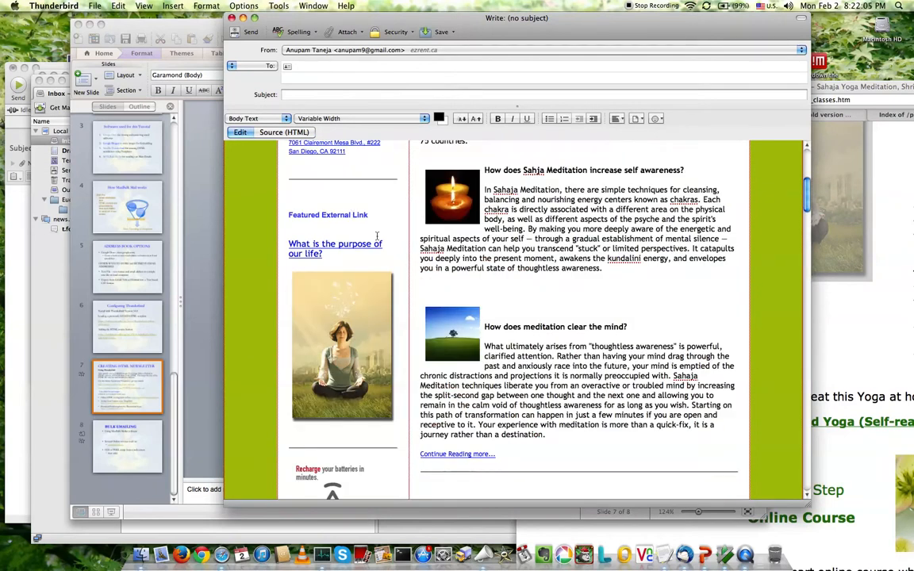
Switch to the PowerPoint presentation and review the Configuring Thunderbird, 3 Step Process, Softwares used for this Tutorial and Bulk Emailing slides.
{"action": "left_click", "coordinate": [187, 265]}
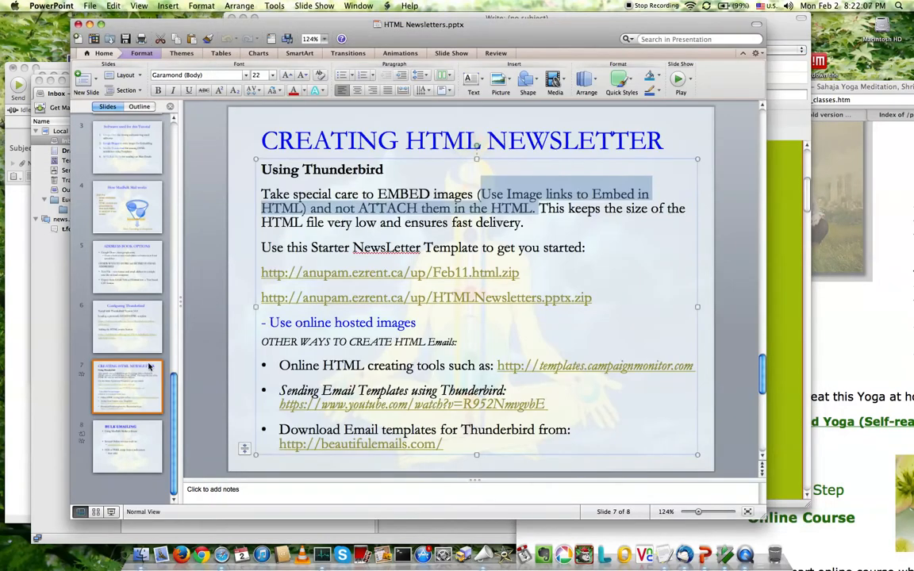
{"action": "left_click", "coordinate": [133, 319]}
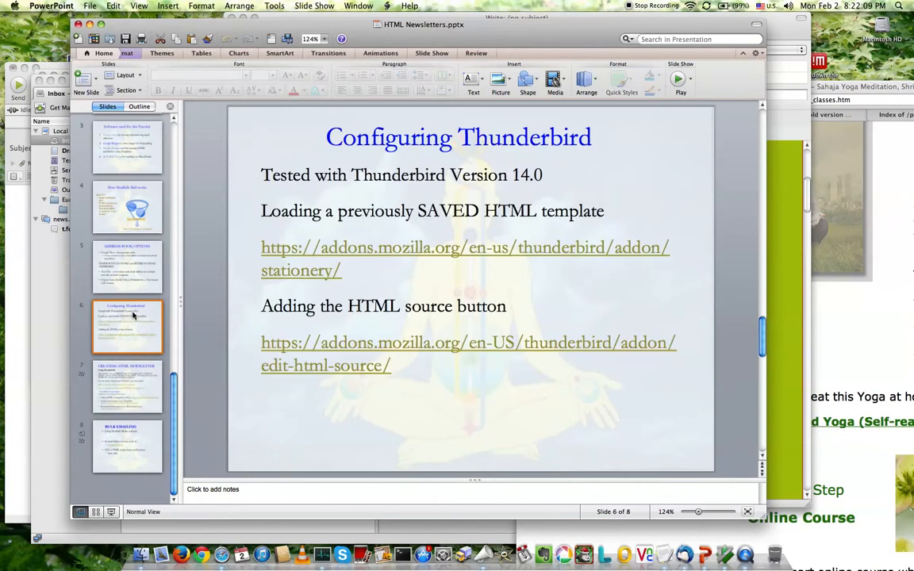
{"action": "scroll", "coordinate": [137, 228], "scroll_direction": "up", "scroll_amount": 3}
{"action": "scroll", "coordinate": [137, 229], "scroll_direction": "up", "scroll_amount": 2}
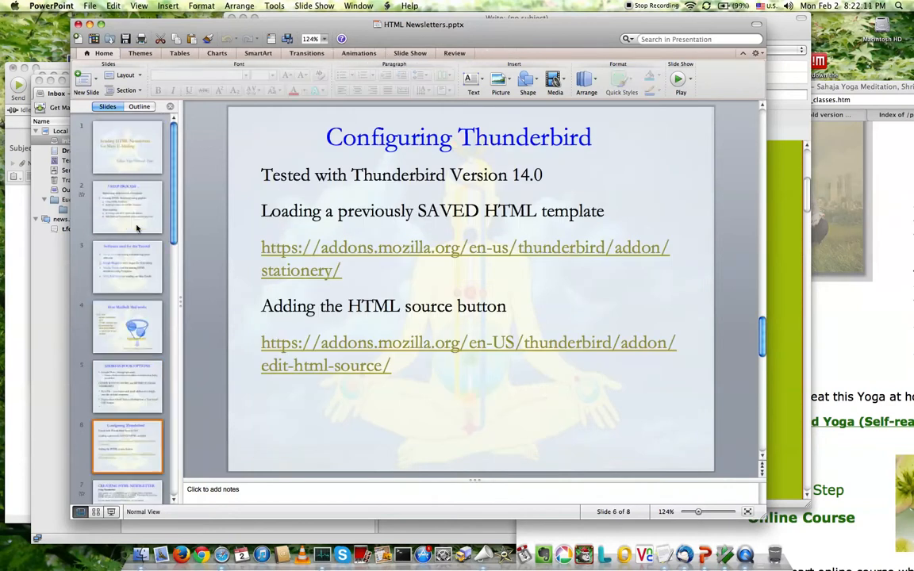
{"action": "left_click", "coordinate": [140, 227]}
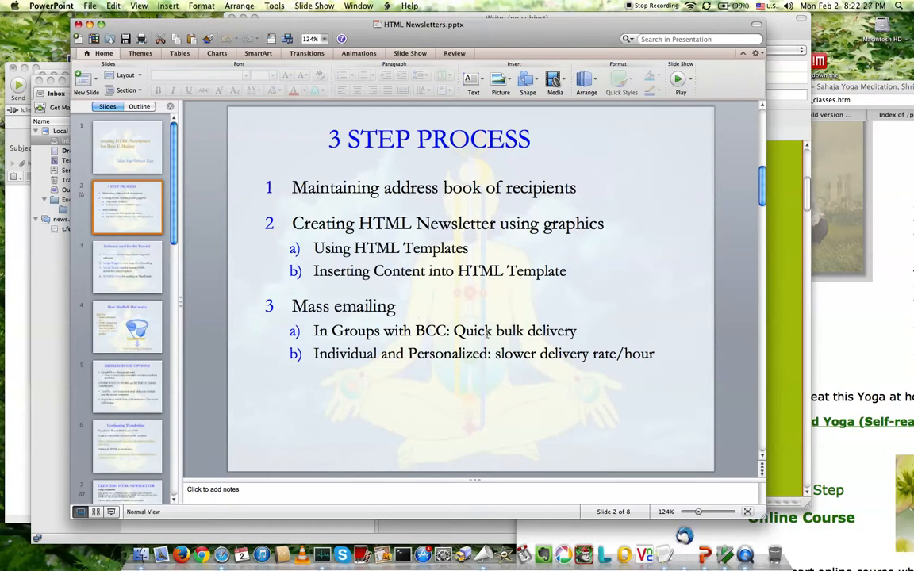
{"action": "key", "text": "Down"}
{"action": "scroll", "coordinate": [128, 369], "scroll_direction": "down", "scroll_amount": 3}
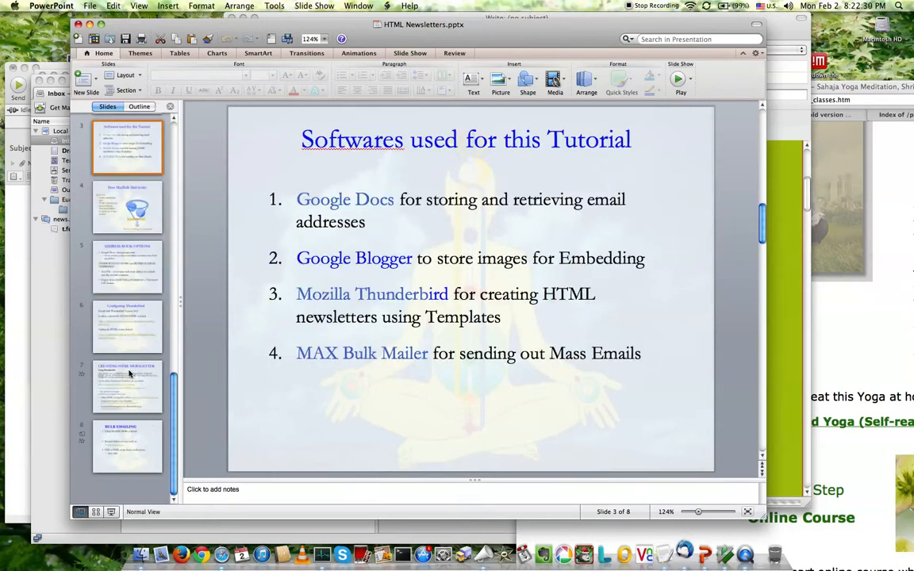
{"action": "left_click", "coordinate": [123, 435]}
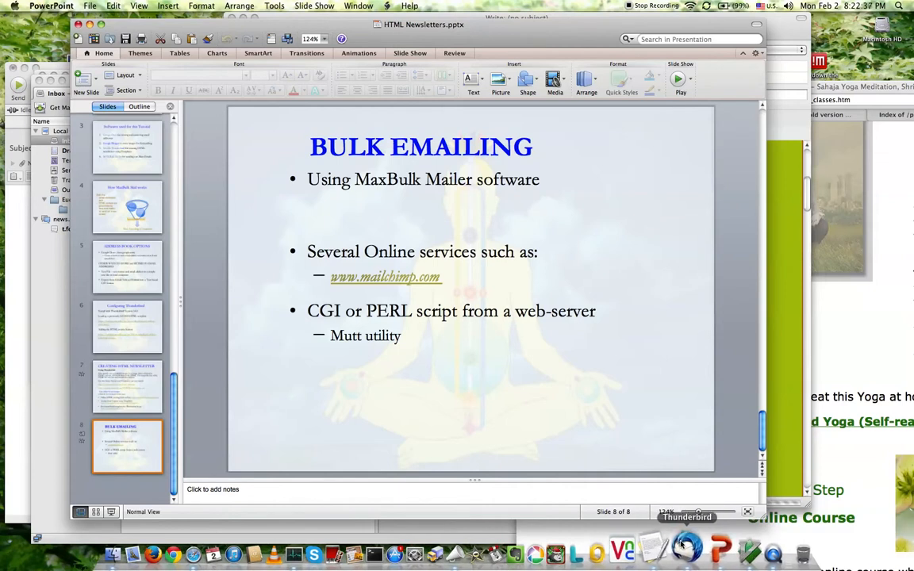
Switch to the newsletter message in Thunderbird and dismiss the draft-saving alert.
{"action": "left_click", "coordinate": [694, 549]}
{"action": "left_click", "coordinate": [565, 103]}
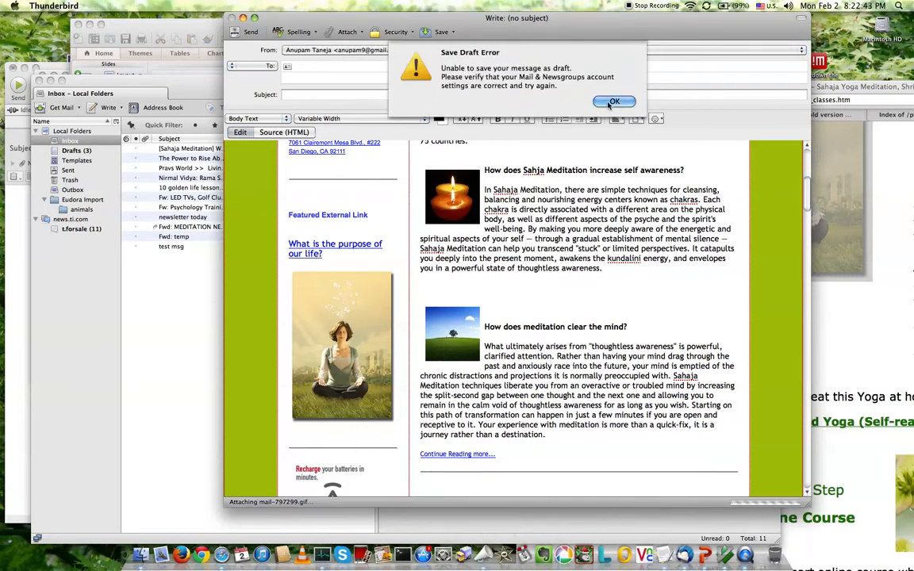
{"action": "key", "text": "Return"}
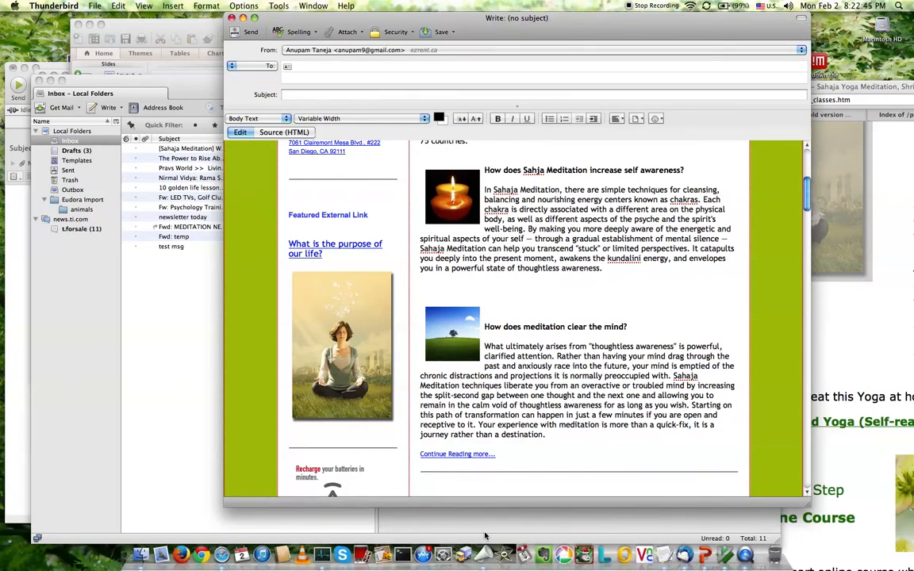
Switch to MaxBulk Mailer and load the saved recipient list named test for the untitled message.
{"action": "left_click", "coordinate": [483, 546]}
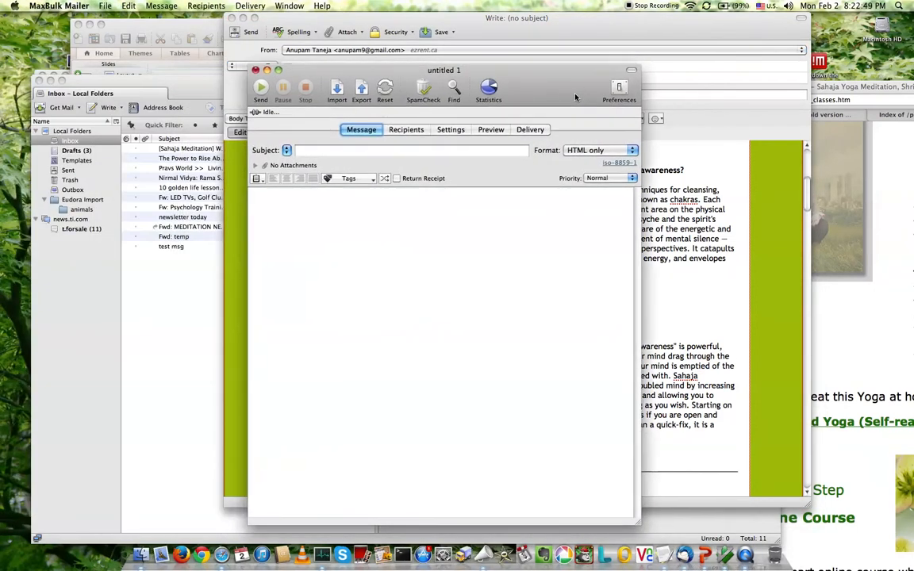
{"action": "left_click_drag", "start_coordinate": [511, 96], "coordinate": [443, 80]}
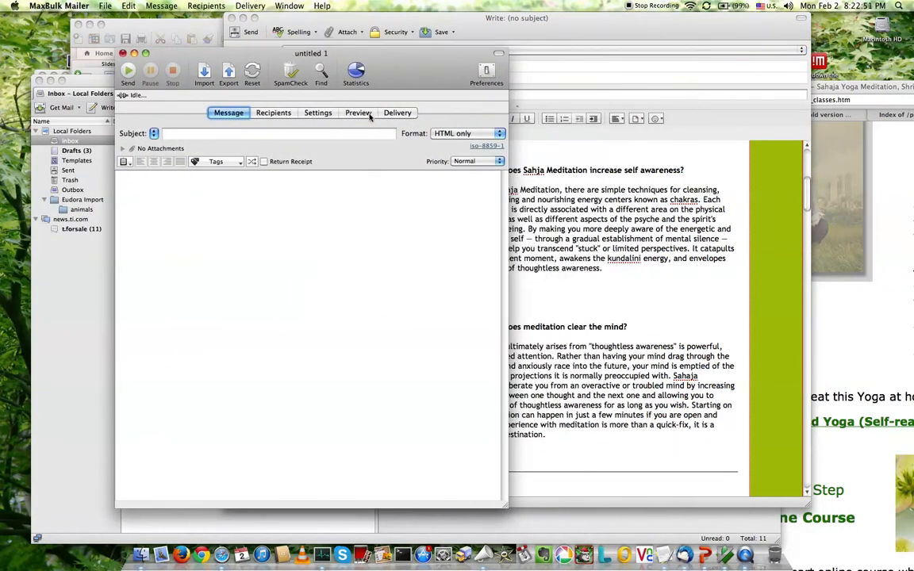
{"action": "left_click", "coordinate": [258, 114]}
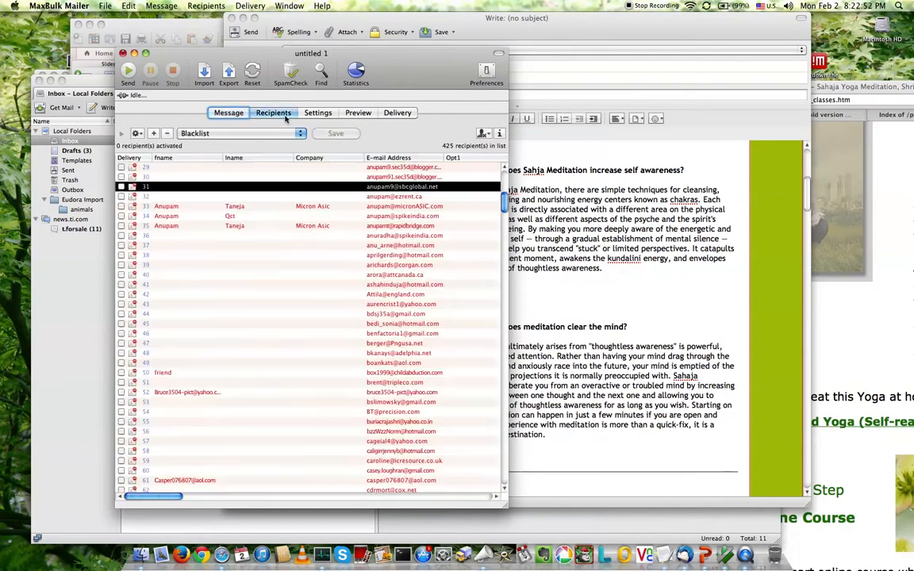
{"action": "left_click", "coordinate": [230, 132]}
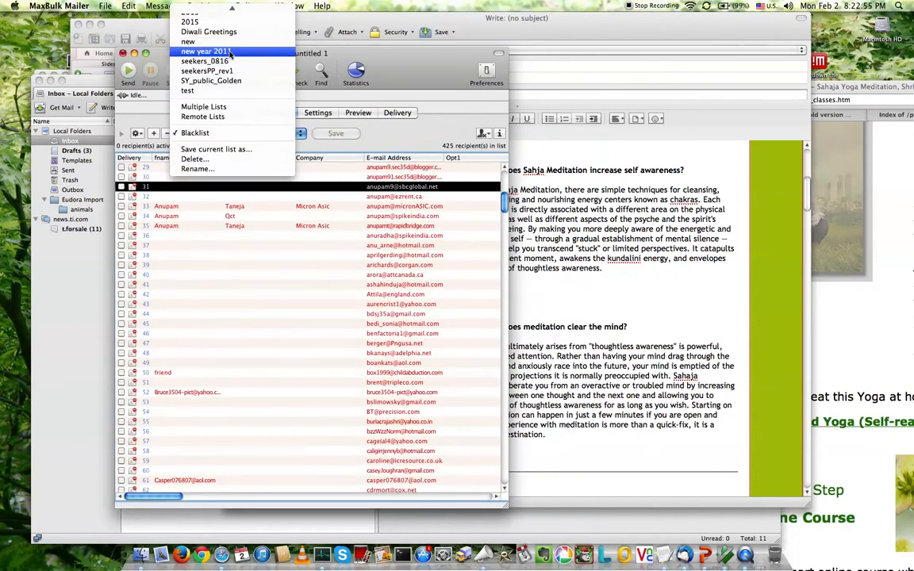
{"action": "scroll", "coordinate": [228, 51], "scroll_direction": "up", "scroll_amount": 1}
{"action": "left_click", "coordinate": [221, 98]}
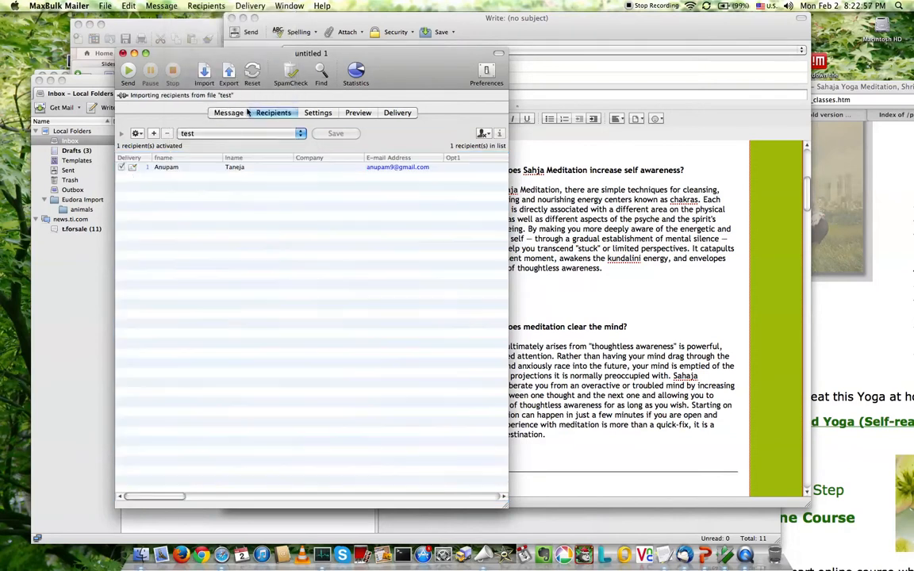
Look through the mailing's message, recipients, settings, preview and delivery sections, ending at the message composition.
{"action": "left_click", "coordinate": [231, 114]}
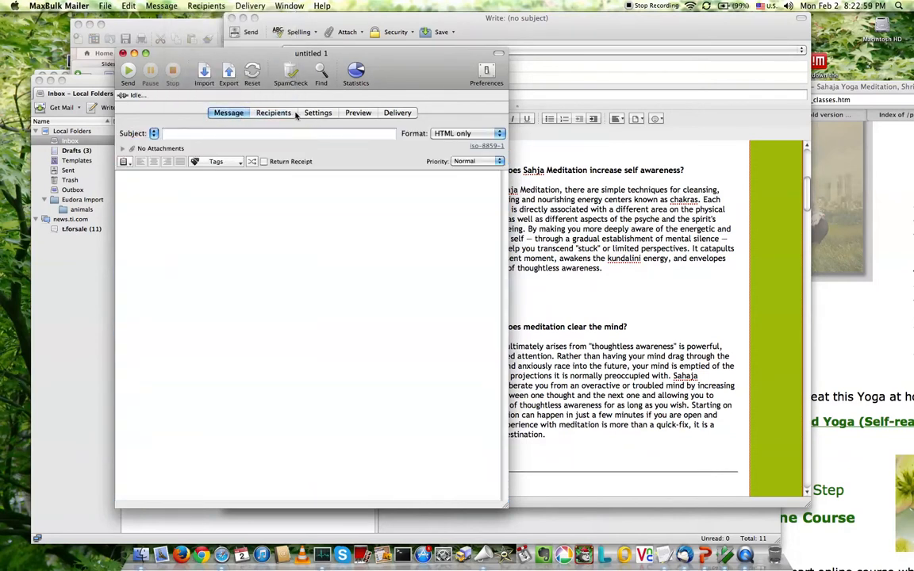
{"action": "left_click", "coordinate": [272, 112]}
{"action": "left_click", "coordinate": [316, 112]}
{"action": "left_click", "coordinate": [358, 112]}
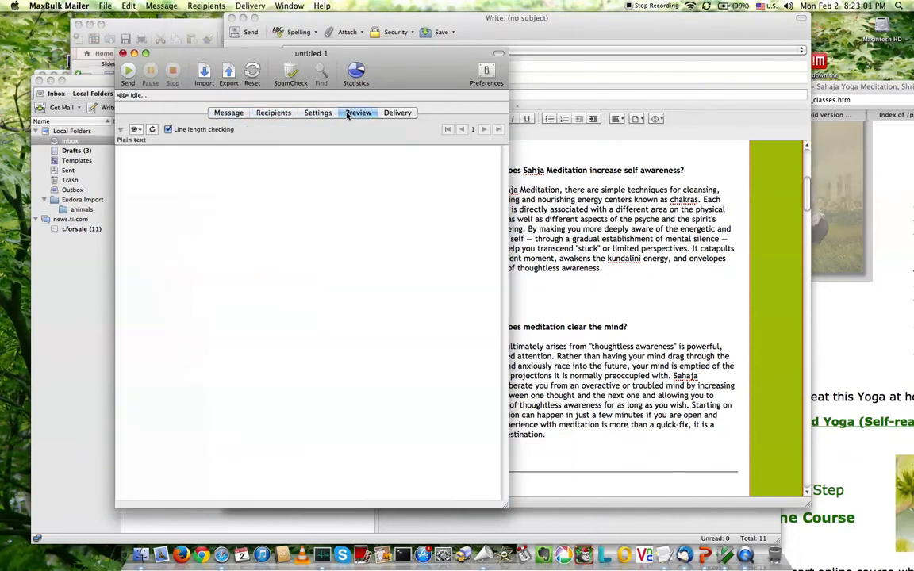
{"action": "left_click", "coordinate": [397, 112]}
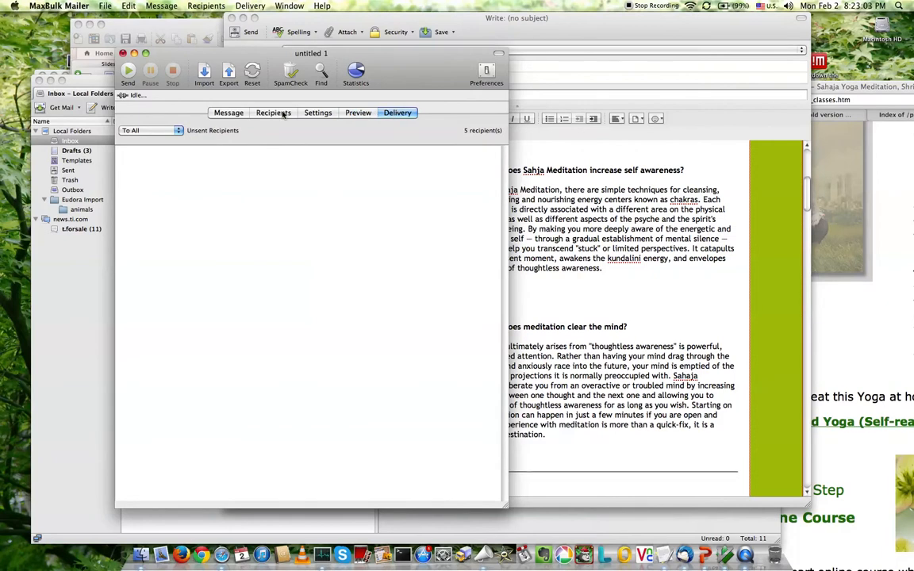
{"action": "left_click", "coordinate": [235, 114]}
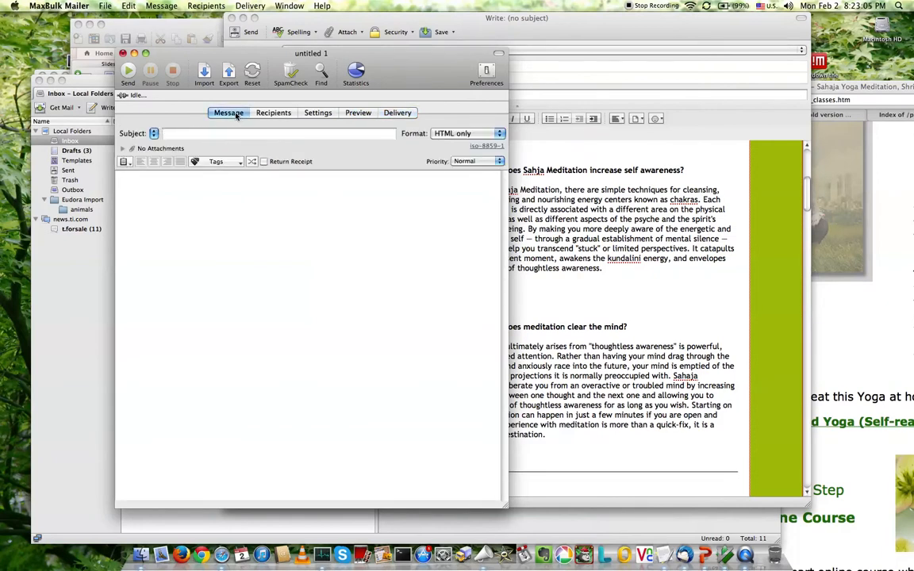
Set the message format to HTML only and move the mailing window slightly higher.
{"action": "left_click", "coordinate": [439, 135]}
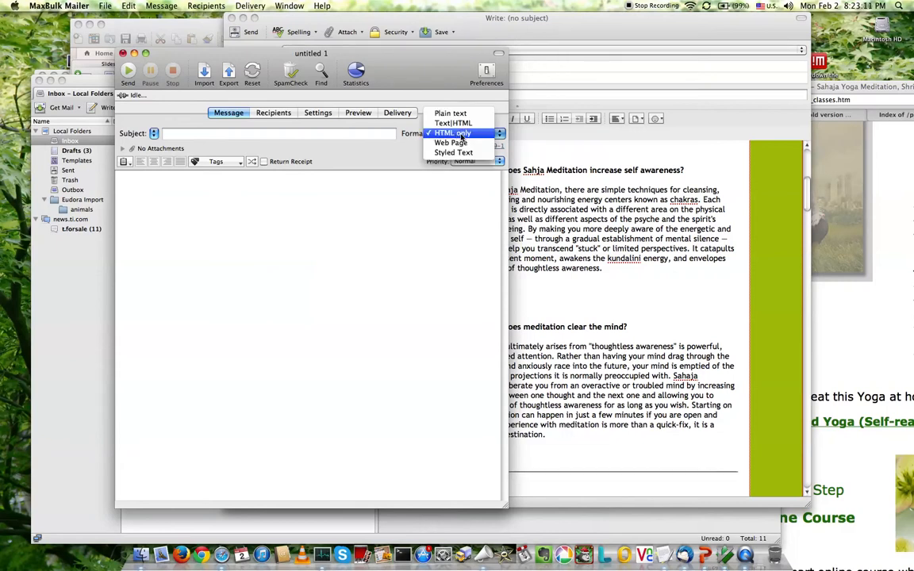
{"action": "left_click", "coordinate": [461, 136]}
{"action": "left_click_drag", "start_coordinate": [438, 79], "coordinate": [441, 67]}
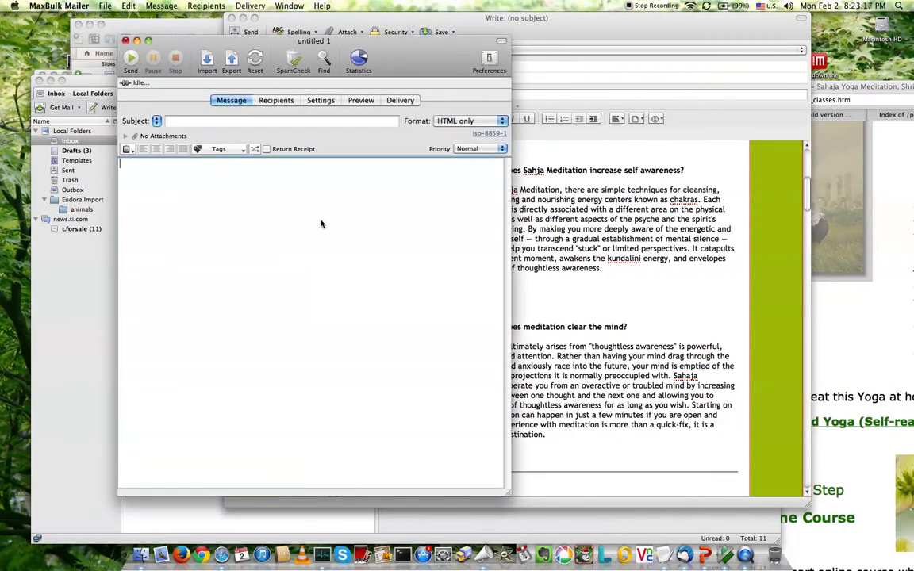
Switch to the Thunderbird newsletter and copy its entire HTML source code.
{"action": "left_click", "coordinate": [549, 202]}
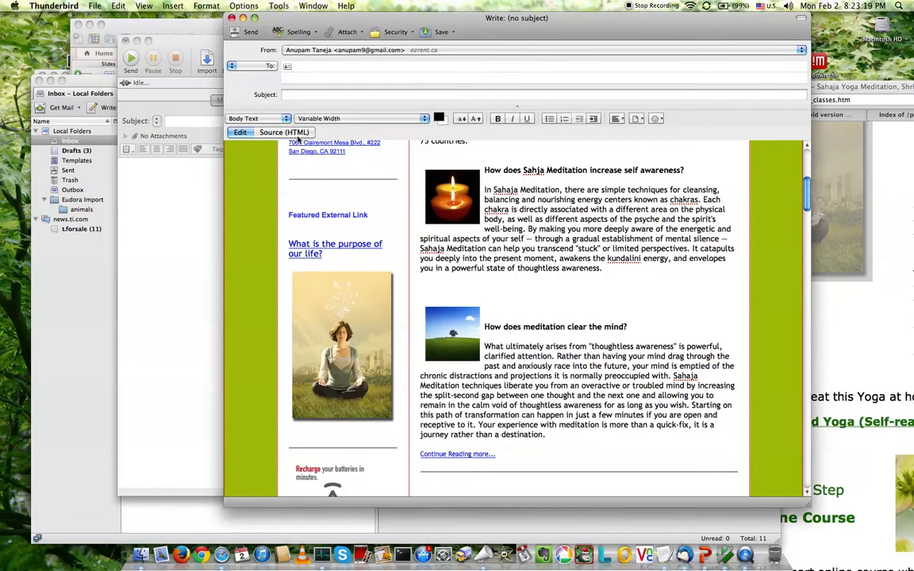
{"action": "left_click_drag", "start_coordinate": [532, 30], "coordinate": [546, 32]}
{"action": "left_click", "coordinate": [294, 135]}
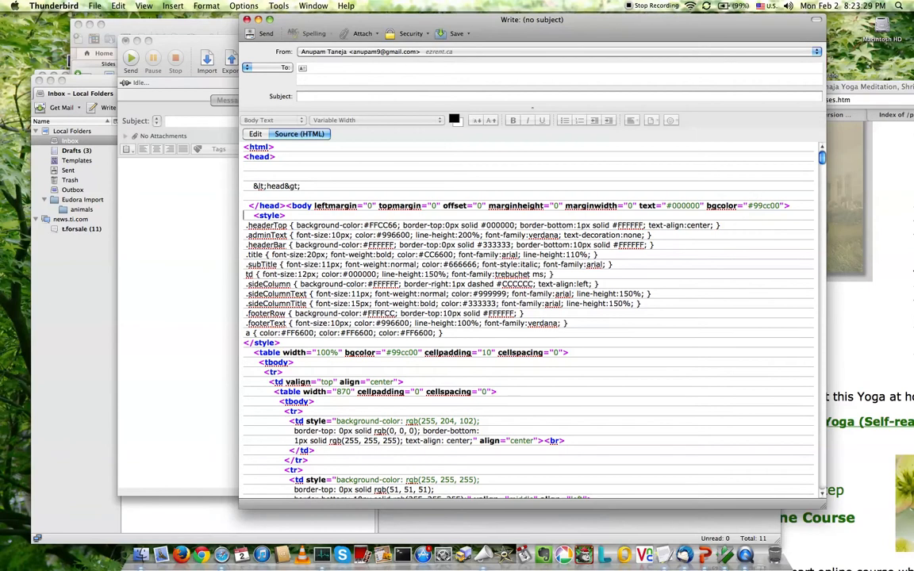
{"action": "key", "text": "super+a"}
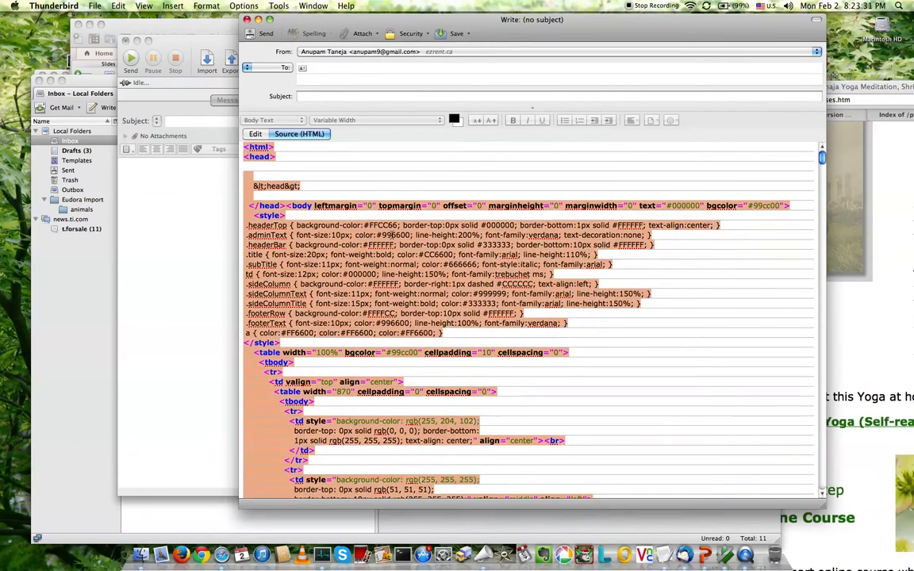
{"action": "scroll", "coordinate": [352, 213], "scroll_direction": "down", "scroll_amount": 20}
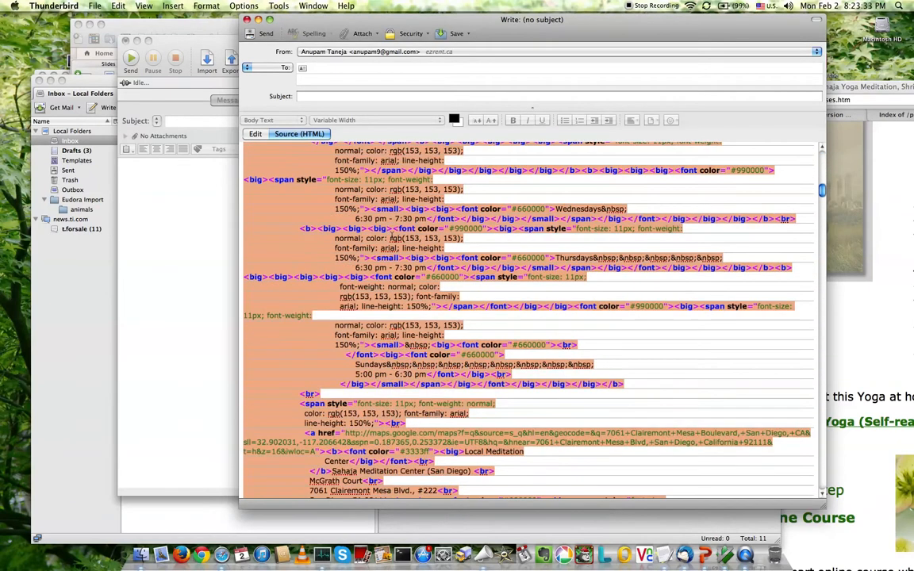
{"action": "left_click", "coordinate": [121, 7]}
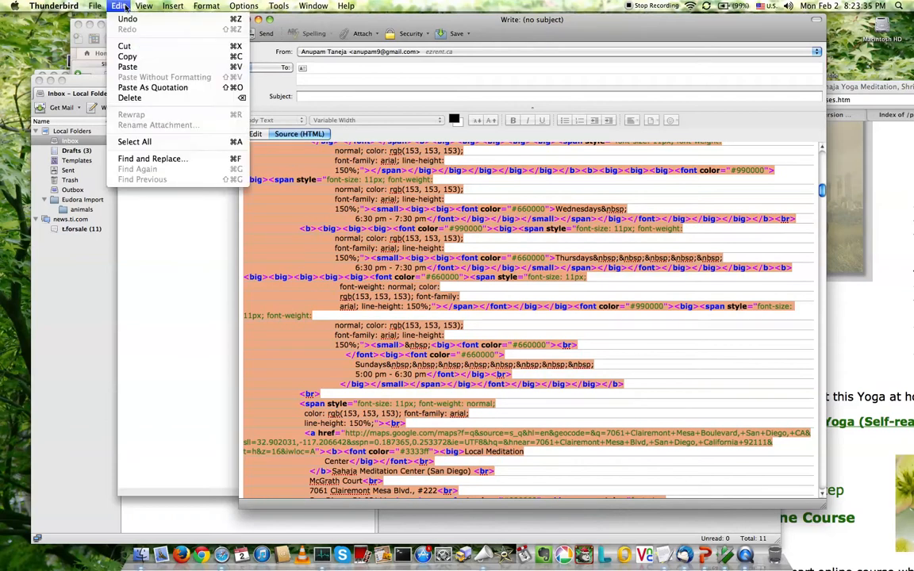
{"action": "left_click", "coordinate": [127, 56]}
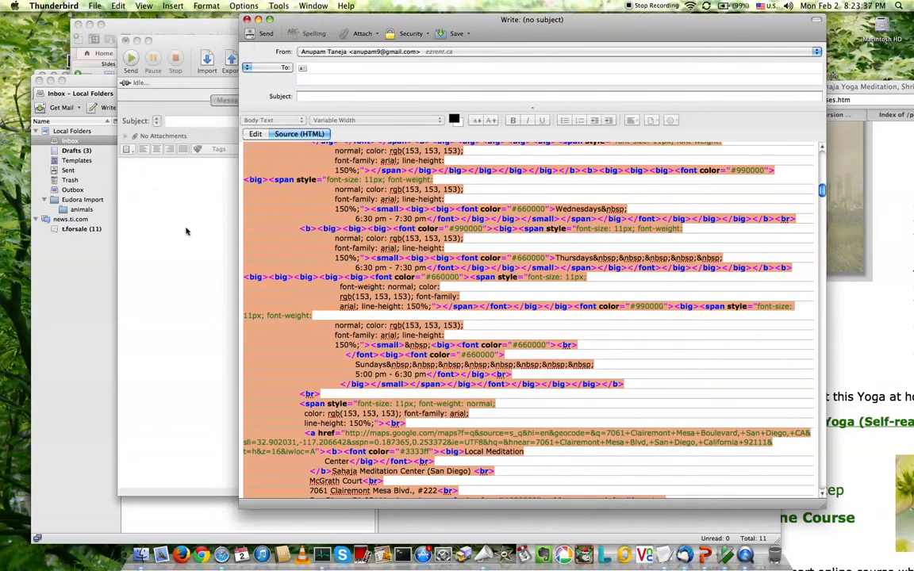
Paste the copied newsletter source into the body of the untitled MaxBulk Mailer message.
{"action": "left_click", "coordinate": [214, 205]}
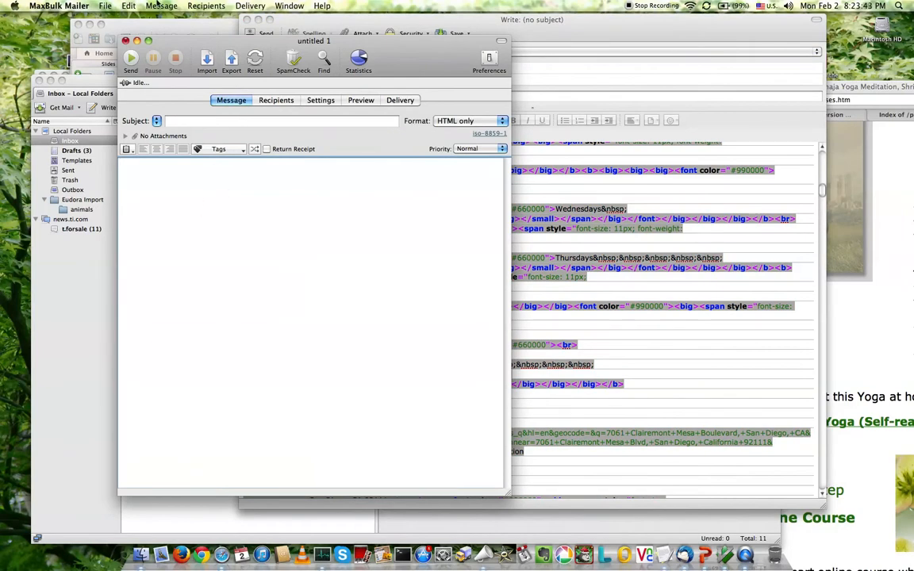
{"action": "left_click", "coordinate": [129, 6]}
{"action": "left_click", "coordinate": [150, 52]}
{"action": "scroll", "coordinate": [373, 296], "scroll_direction": "up", "scroll_amount": 15}
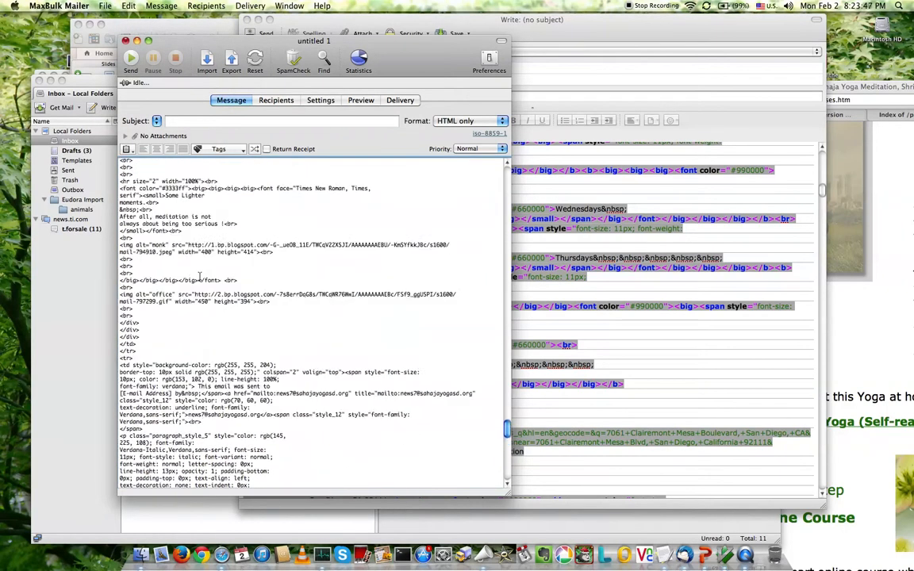
Check the pasted source from the closing body and html tags at its end to the opening html and head tags.
{"action": "left_click_drag", "start_coordinate": [508, 390], "coordinate": [513, 470]}
{"action": "mouse_move", "coordinate": [146, 481]}
{"action": "left_mouse_down"}
{"action": "mouse_move", "coordinate": [126, 483]}
{"action": "mouse_move", "coordinate": [148, 483]}
{"action": "left_mouse_up"}
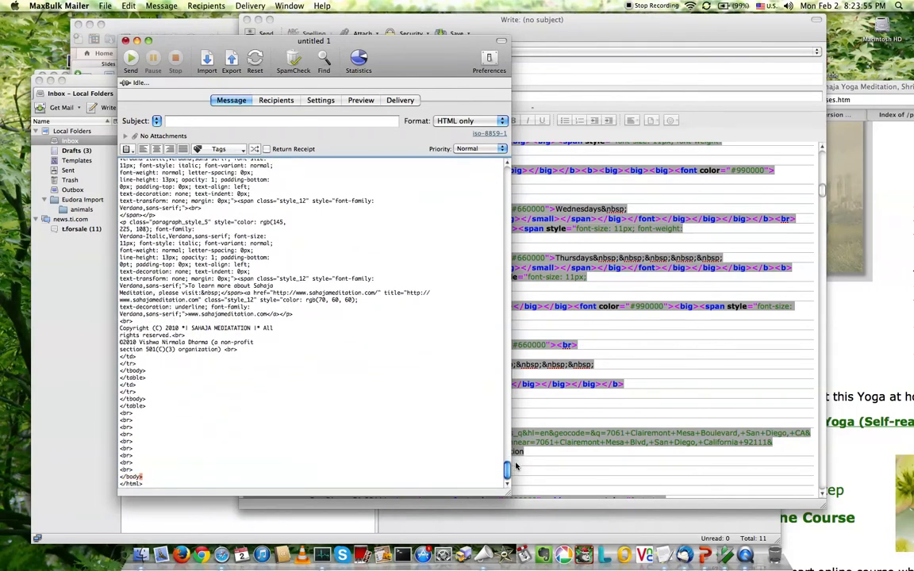
{"action": "left_click_drag", "start_coordinate": [509, 471], "coordinate": [499, 167]}
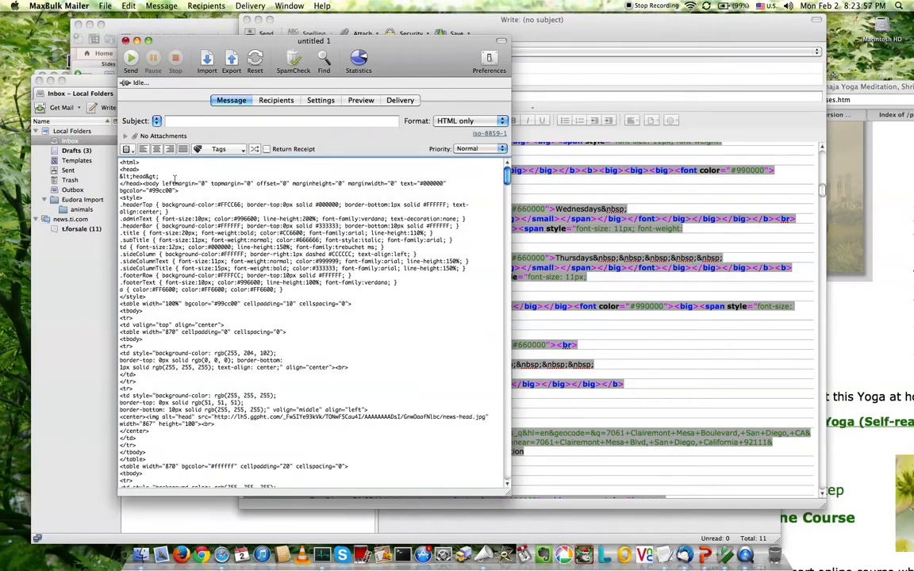
{"action": "double_click", "coordinate": [128, 162]}
{"action": "left_click", "coordinate": [138, 168]}
Enter the subject "tutorial HTML newsletter" and preview the newsletter in an enlarged window.
{"action": "left_click", "coordinate": [229, 121]}
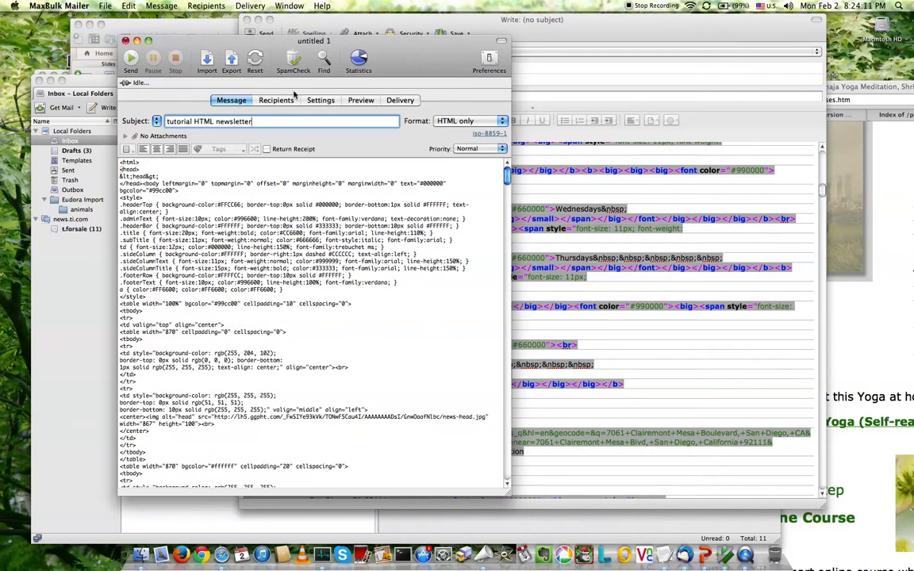
{"action": "left_click", "coordinate": [362, 101]}
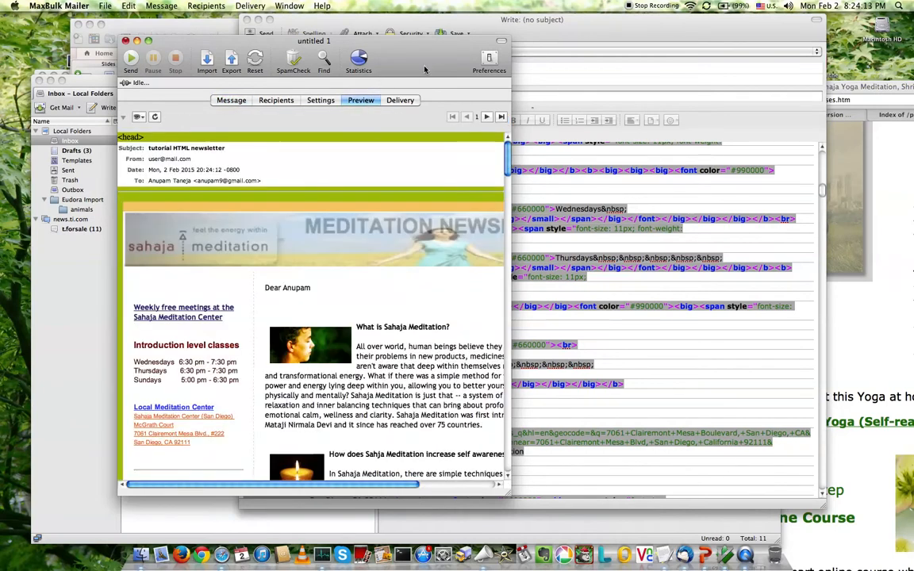
{"action": "left_click_drag", "start_coordinate": [422, 72], "coordinate": [438, 49]}
{"action": "left_click_drag", "start_coordinate": [522, 472], "coordinate": [719, 514]}
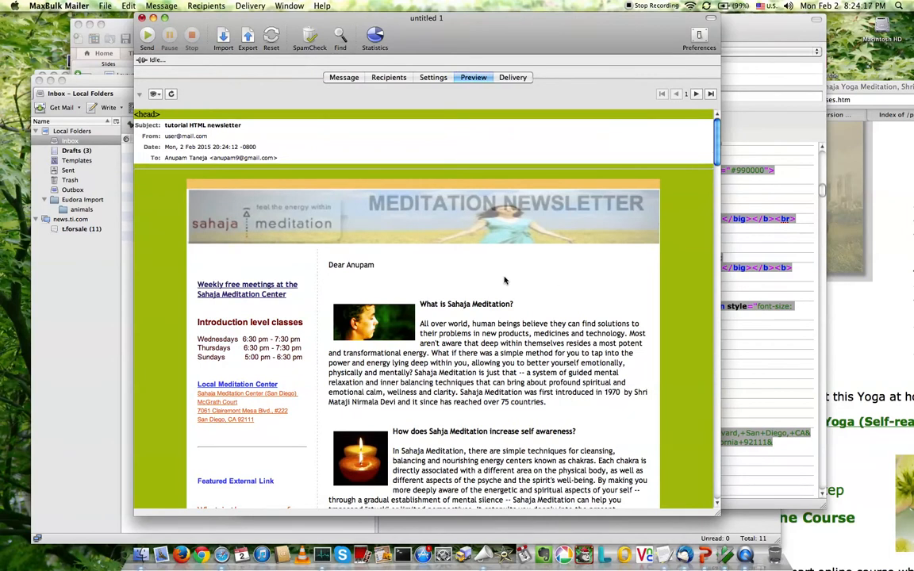
{"action": "scroll", "coordinate": [508, 280], "scroll_direction": "down", "scroll_amount": 5}
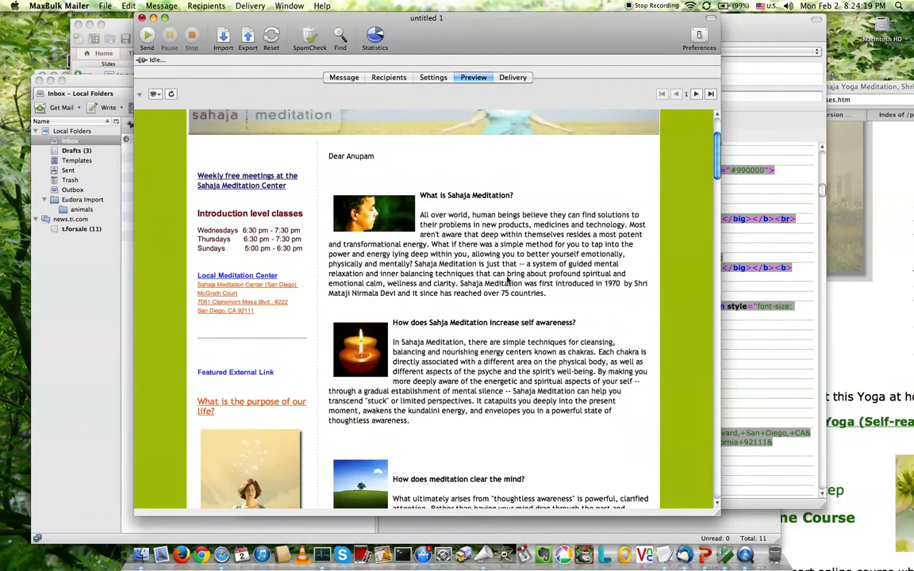
Review the rendered newsletter preview from the introductory articles down to the Kundalini section and back up.
{"action": "scroll", "coordinate": [508, 281], "scroll_direction": "down", "scroll_amount": 15}
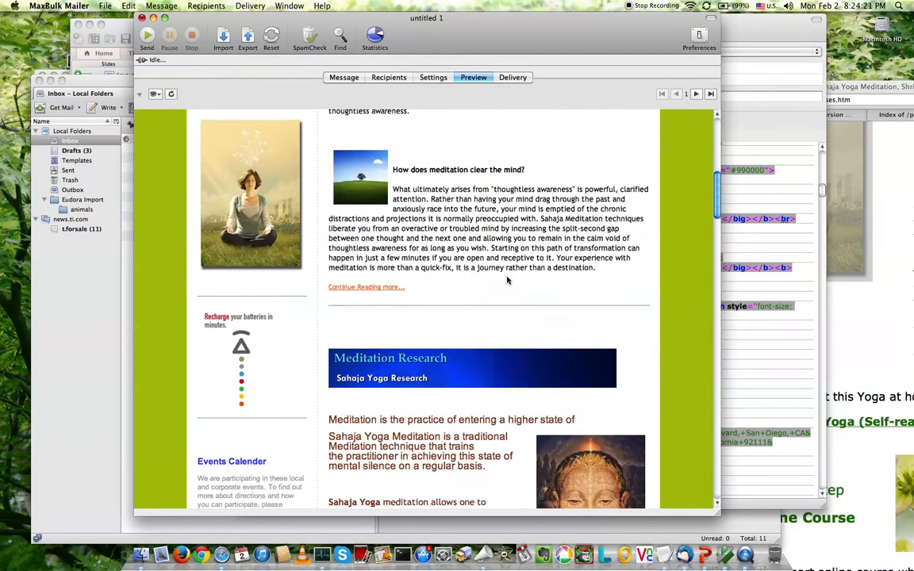
{"action": "scroll", "coordinate": [508, 280], "scroll_direction": "down", "scroll_amount": 20}
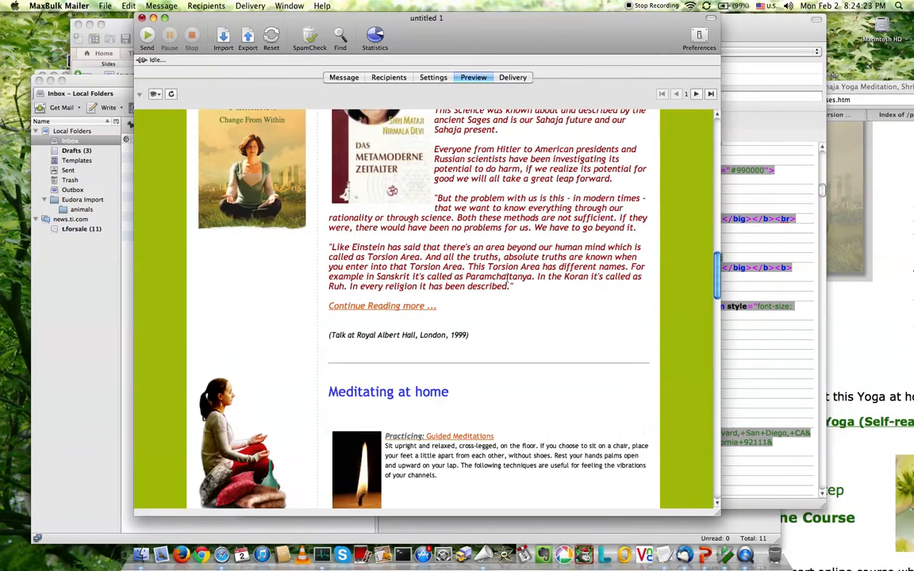
{"action": "scroll", "coordinate": [508, 280], "scroll_direction": "down", "scroll_amount": 10}
{"action": "scroll", "coordinate": [508, 281], "scroll_direction": "down", "scroll_amount": 3}
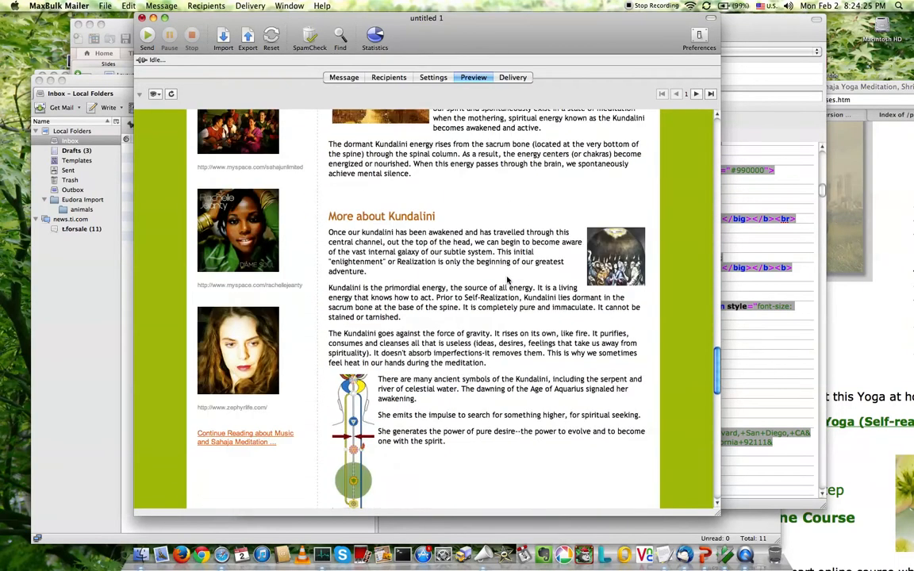
{"action": "scroll", "coordinate": [508, 280], "scroll_direction": "up", "scroll_amount": 7}
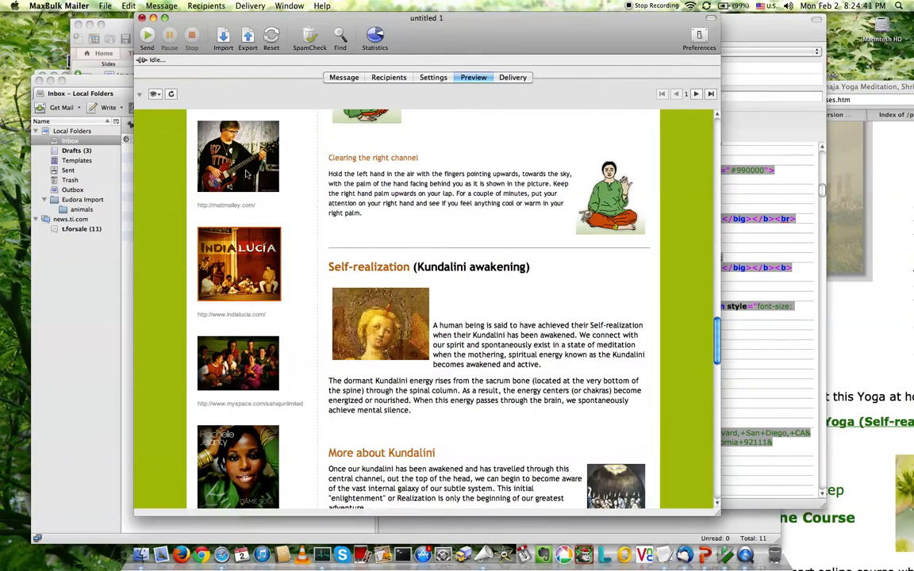
{"action": "scroll", "coordinate": [246, 175], "scroll_direction": "up", "scroll_amount": 10}
{"action": "scroll", "coordinate": [349, 215], "scroll_direction": "up", "scroll_amount": 5}
Open the recipients of the mailing and look over the saved recipient lists, keeping the list test.
{"action": "left_click", "coordinate": [343, 81]}
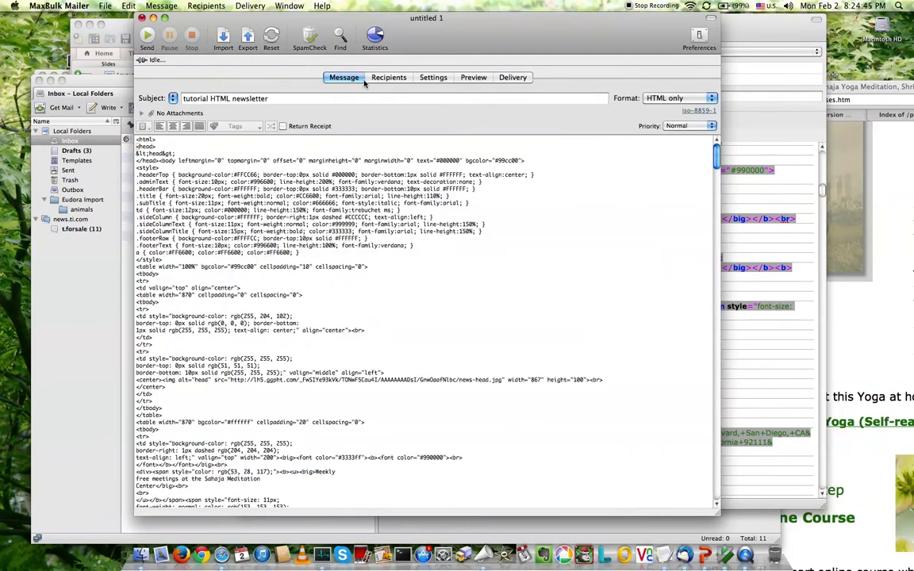
{"action": "left_click", "coordinate": [380, 79]}
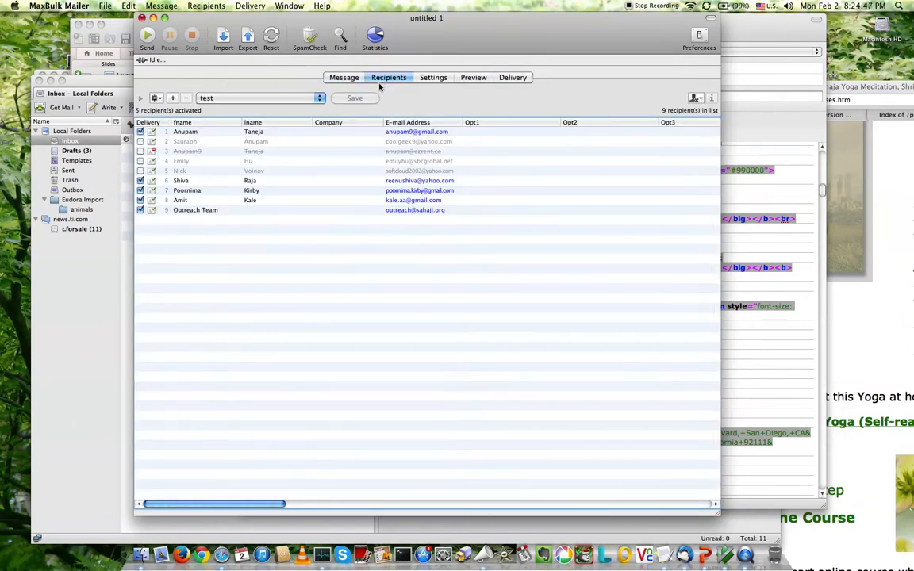
{"action": "left_click", "coordinate": [261, 98]}
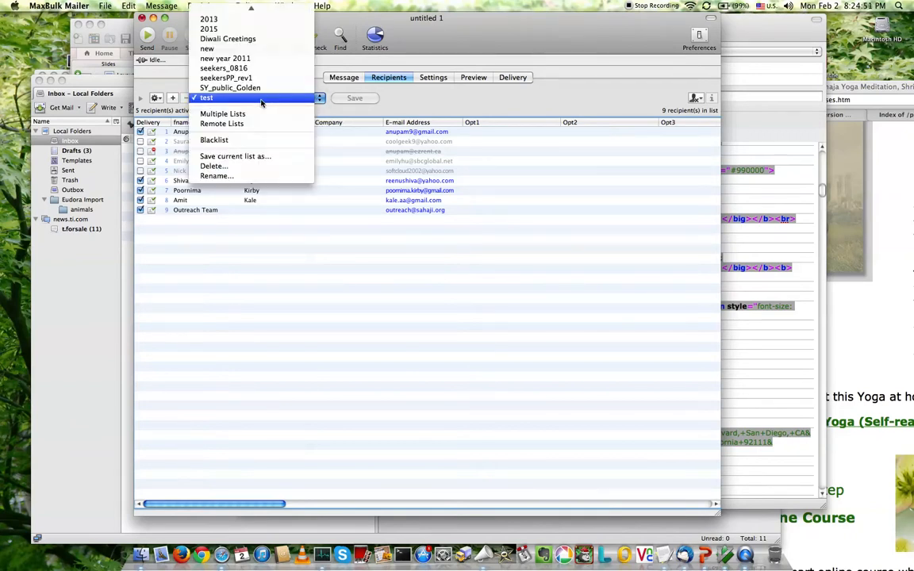
{"action": "left_click", "coordinate": [261, 98]}
{"action": "left_click_drag", "start_coordinate": [486, 47], "coordinate": [490, 59]}
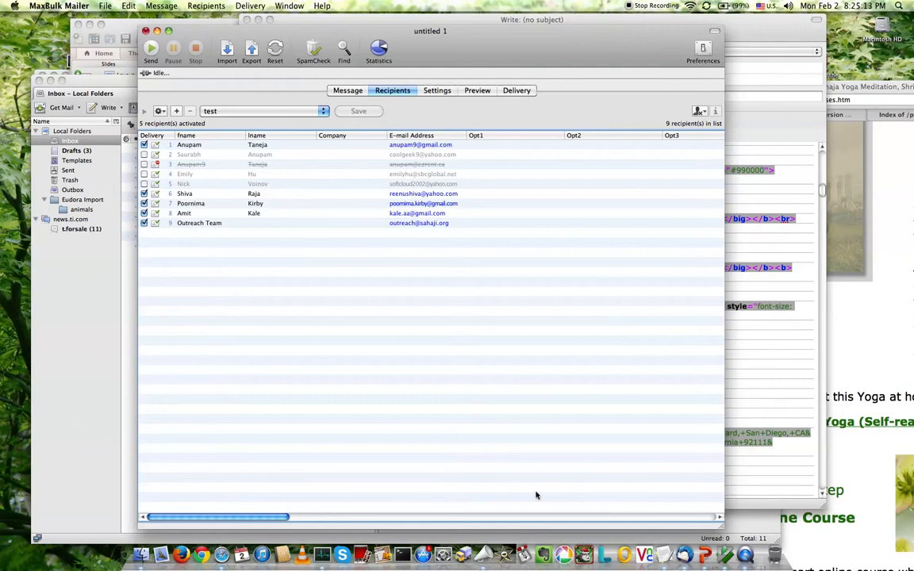
Switch to MacVim and copy all four name and e-mail lines of the tmp2 file.
{"action": "left_click", "coordinate": [724, 556]}
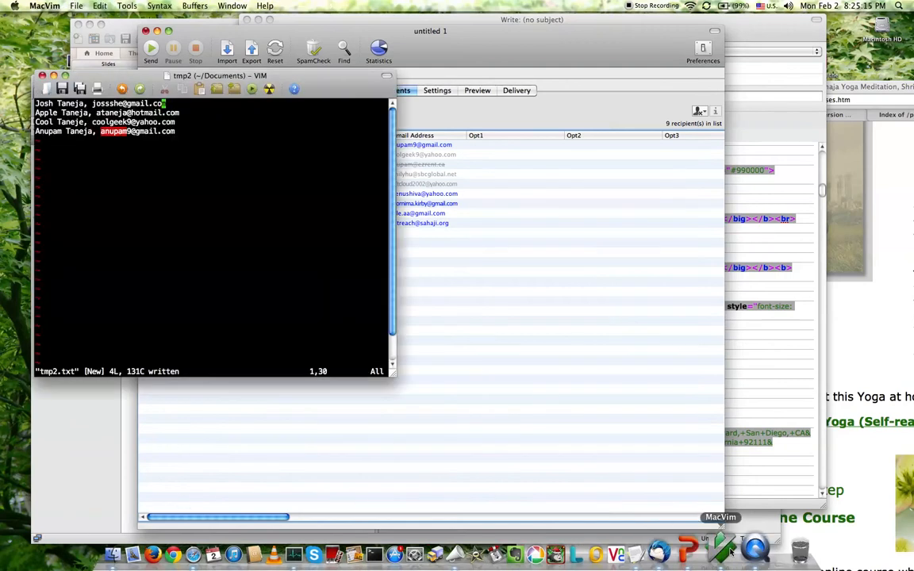
{"action": "left_click_drag", "start_coordinate": [305, 88], "coordinate": [325, 165]}
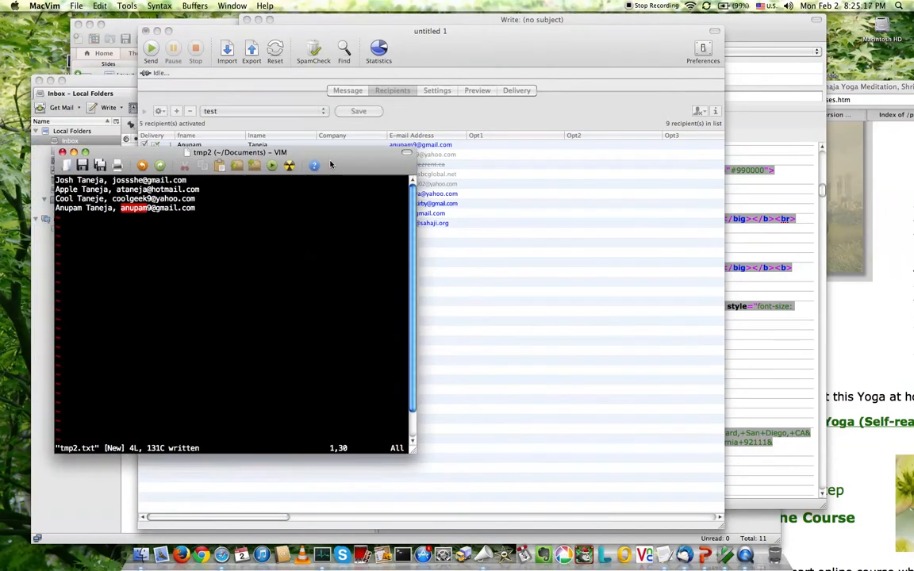
{"action": "left_click_drag", "start_coordinate": [199, 211], "coordinate": [58, 184]}
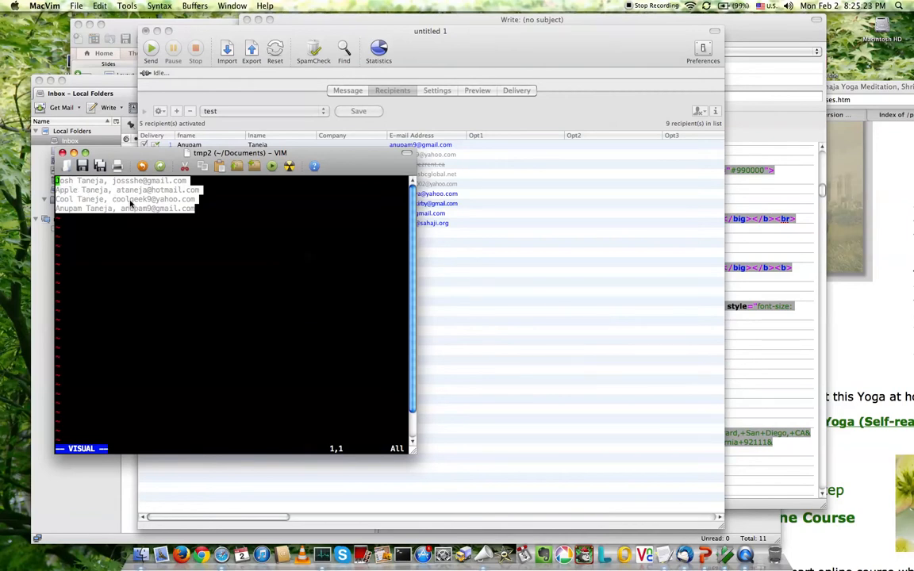
{"action": "left_click", "coordinate": [100, 6]}
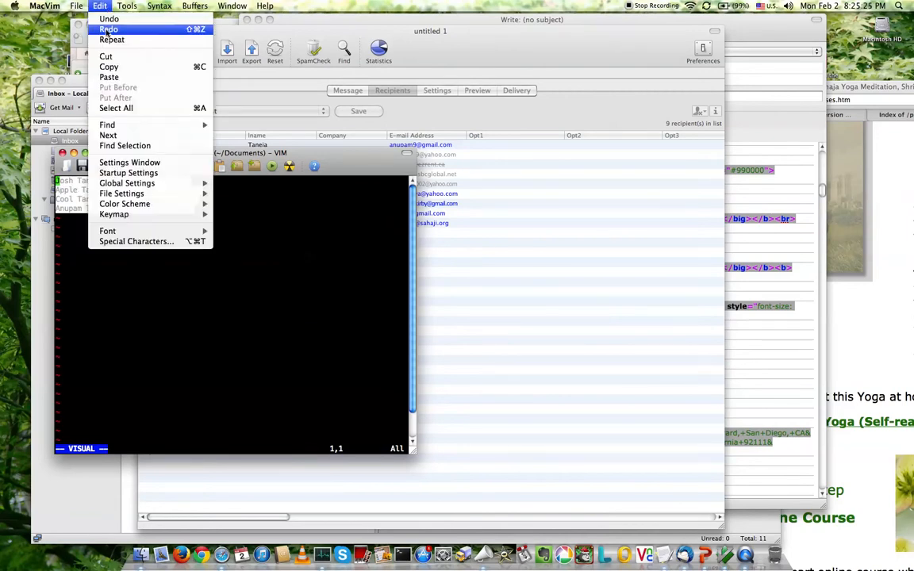
{"action": "left_click", "coordinate": [108, 66]}
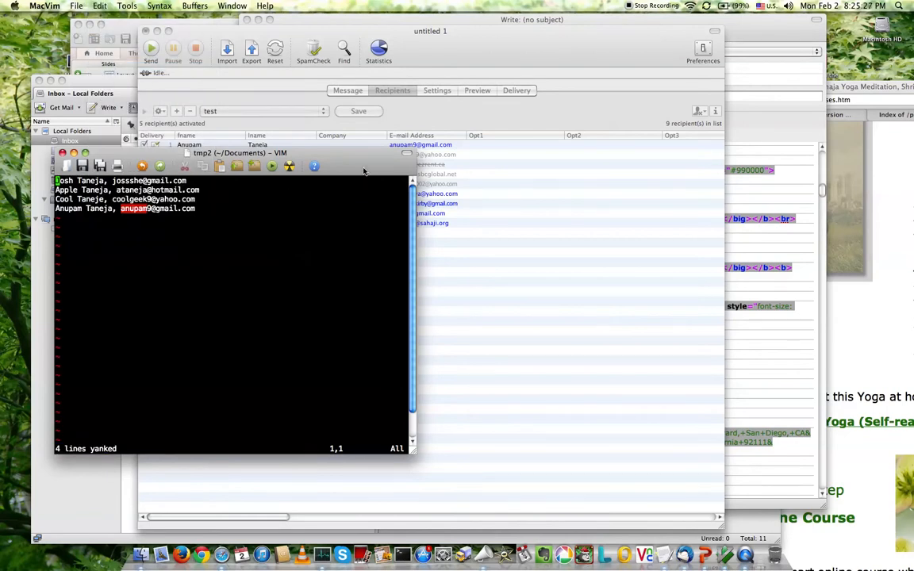
Return to MaxBulk Mailer, import the copied addresses from the clipboard into the test list and dismiss the duplicate report.
{"action": "left_click_drag", "start_coordinate": [364, 171], "coordinate": [325, 215]}
{"action": "left_click", "coordinate": [438, 123]}
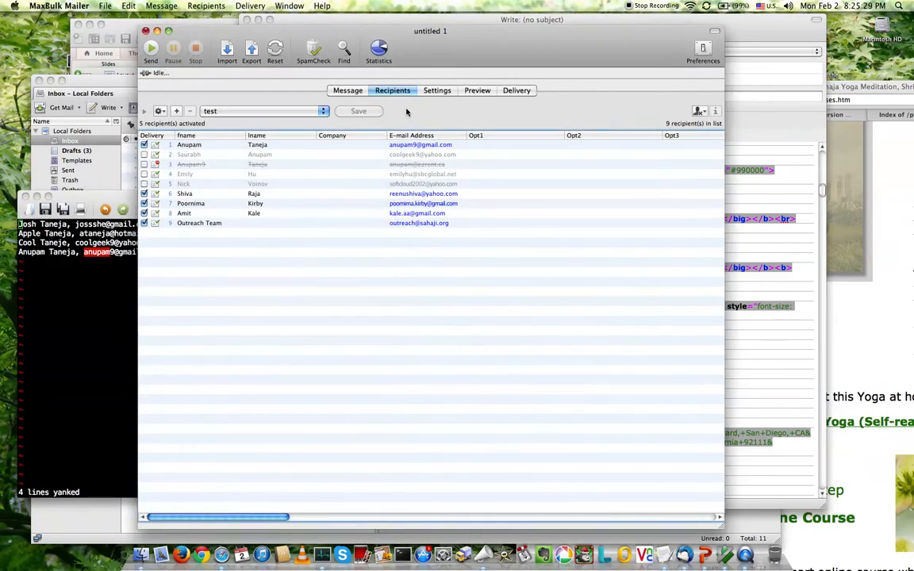
{"action": "left_click", "coordinate": [227, 53]}
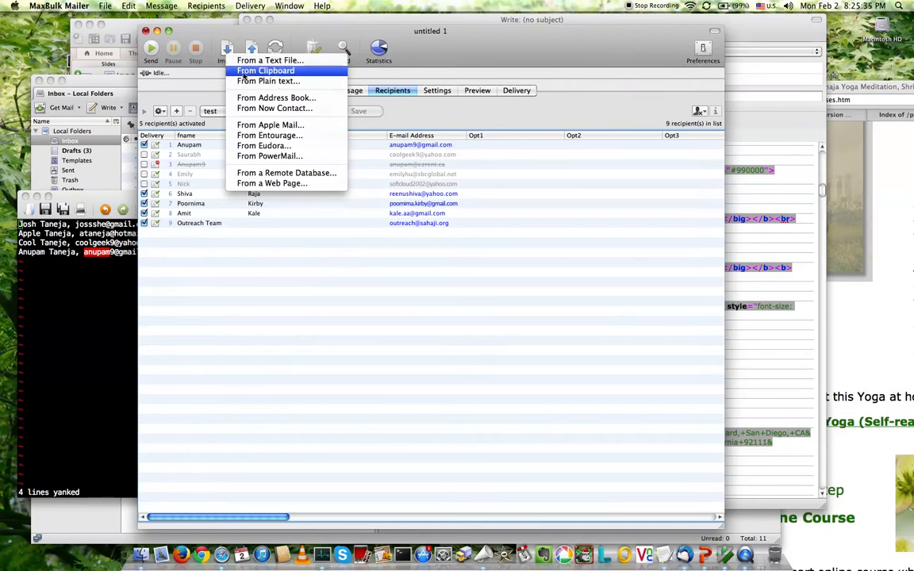
{"action": "left_click", "coordinate": [244, 73]}
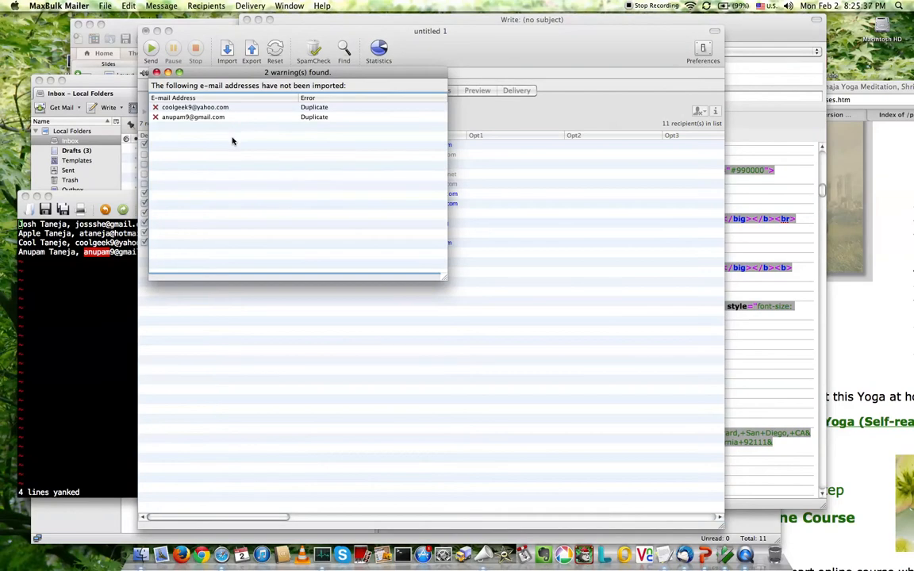
{"action": "left_click_drag", "start_coordinate": [185, 74], "coordinate": [283, 134]}
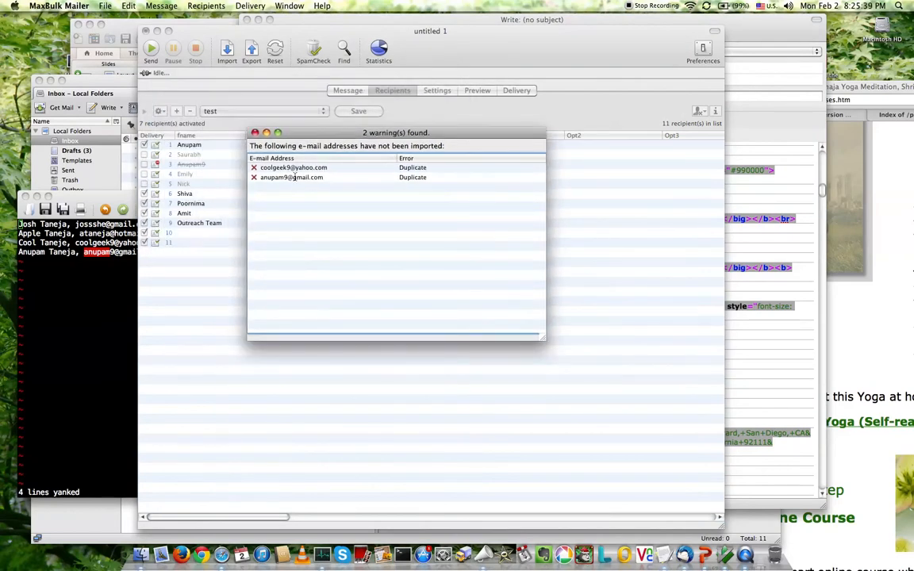
{"action": "left_click", "coordinate": [254, 133]}
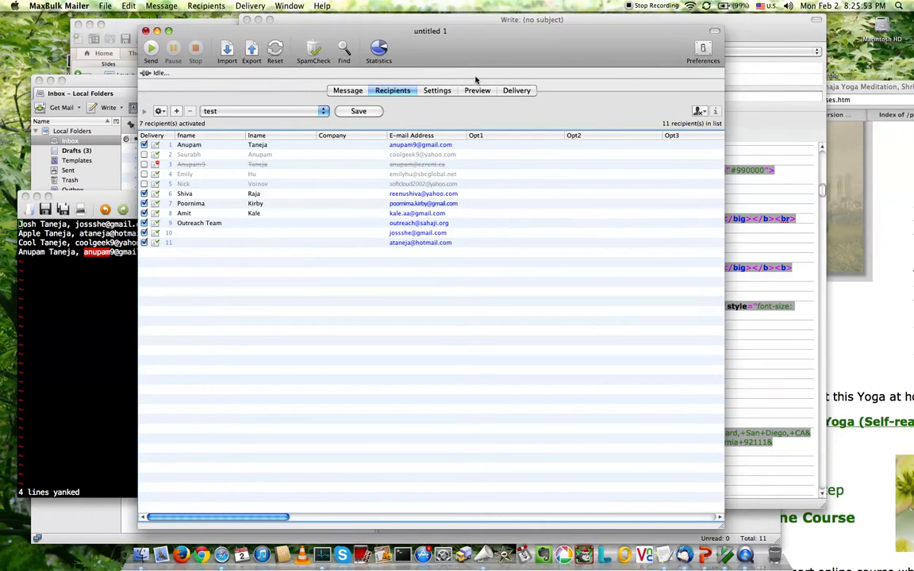
Inspect the two newly imported recipient entries at the end of the test list.
{"action": "left_click_drag", "start_coordinate": [477, 65], "coordinate": [483, 67]}
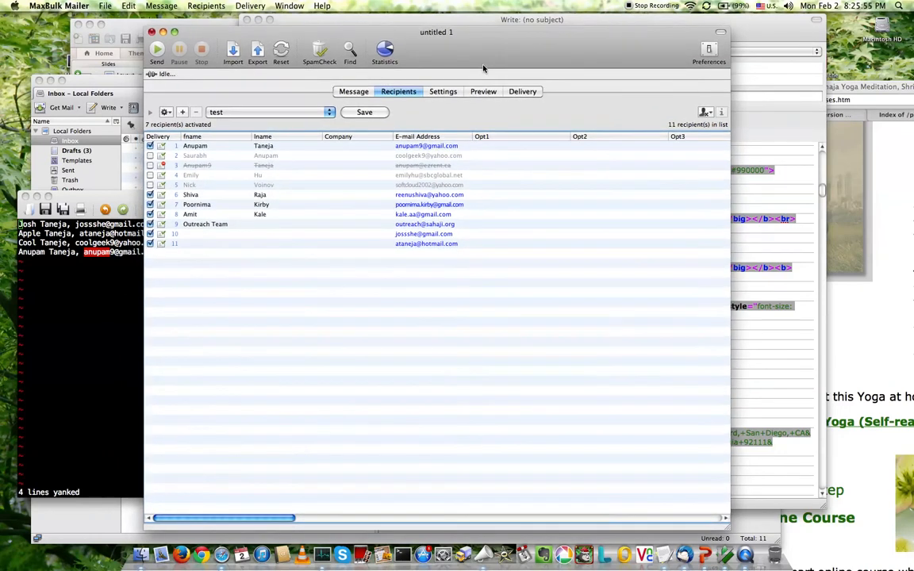
{"action": "left_click", "coordinate": [225, 238]}
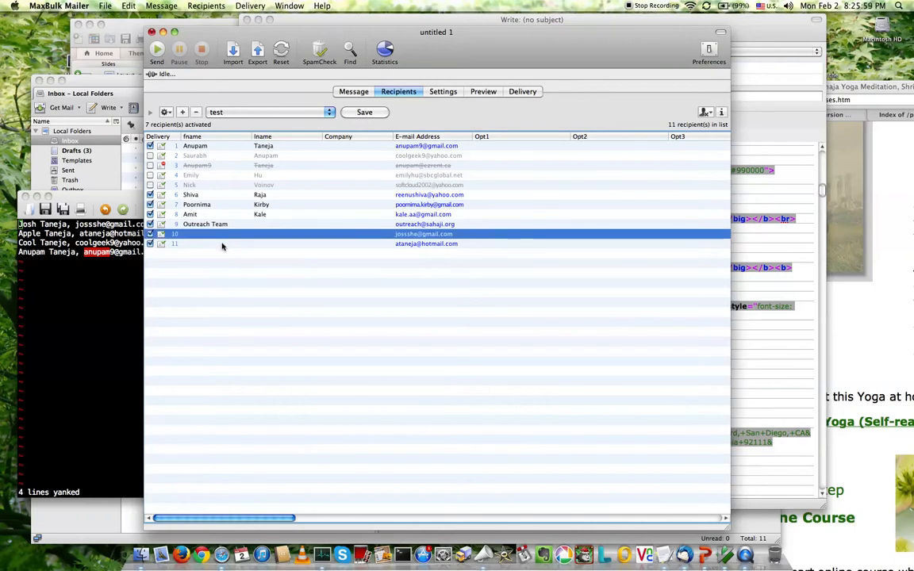
{"action": "left_click", "coordinate": [222, 246]}
{"action": "left_click", "coordinate": [226, 237]}
{"action": "left_click", "coordinate": [226, 240]}
{"action": "left_click", "coordinate": [223, 238]}
View the file chooser for importing recipients from a text file, cancel it, and check the other import sources.
{"action": "left_click", "coordinate": [231, 55]}
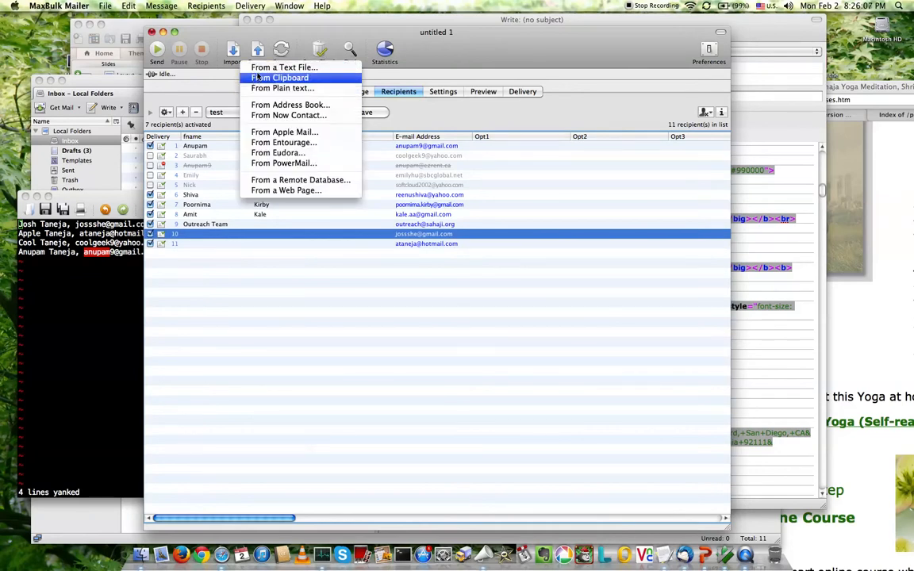
{"action": "left_click", "coordinate": [300, 69]}
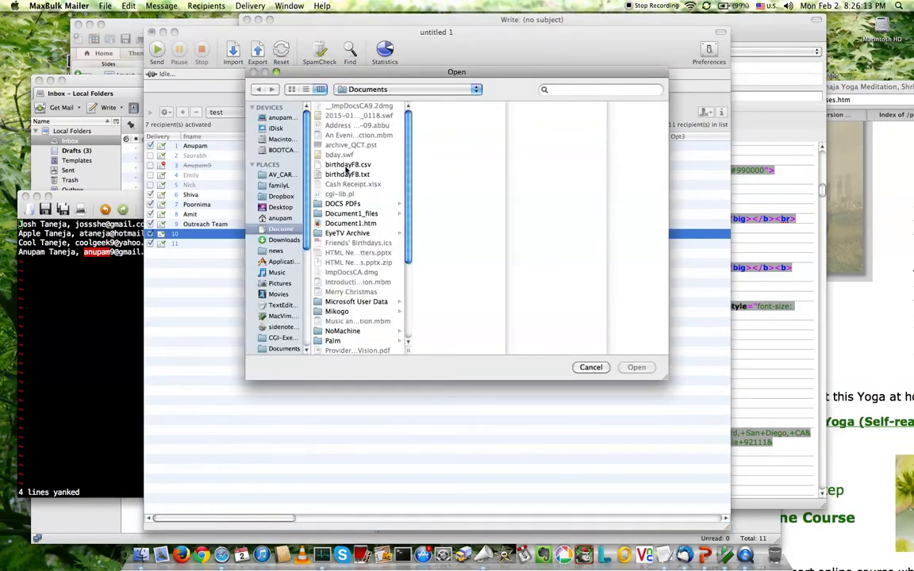
{"action": "left_click", "coordinate": [589, 367]}
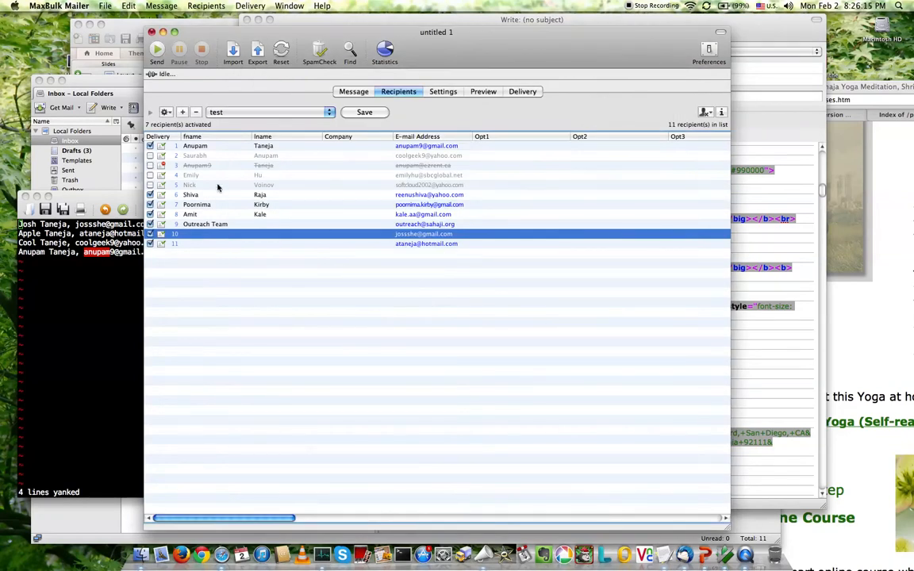
{"action": "left_click", "coordinate": [222, 51]}
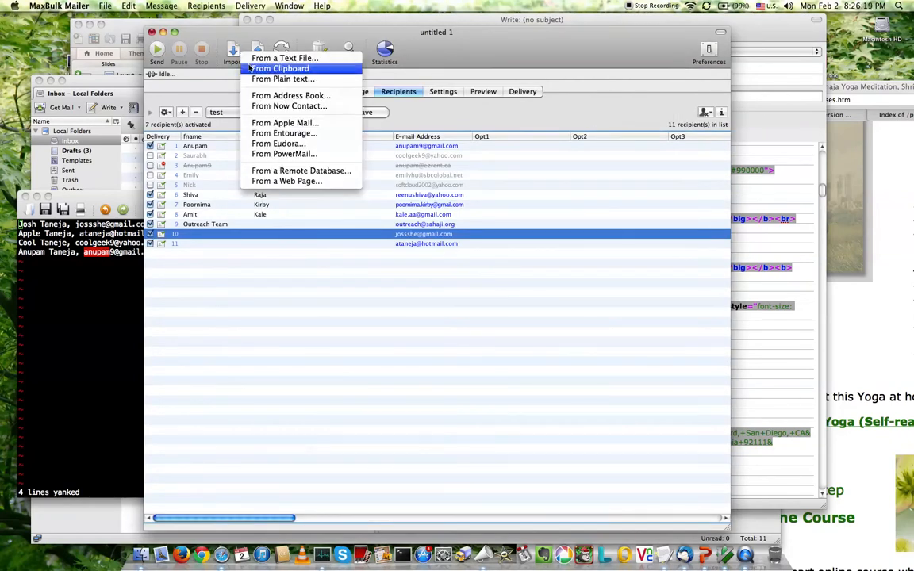
{"action": "left_click", "coordinate": [216, 326]}
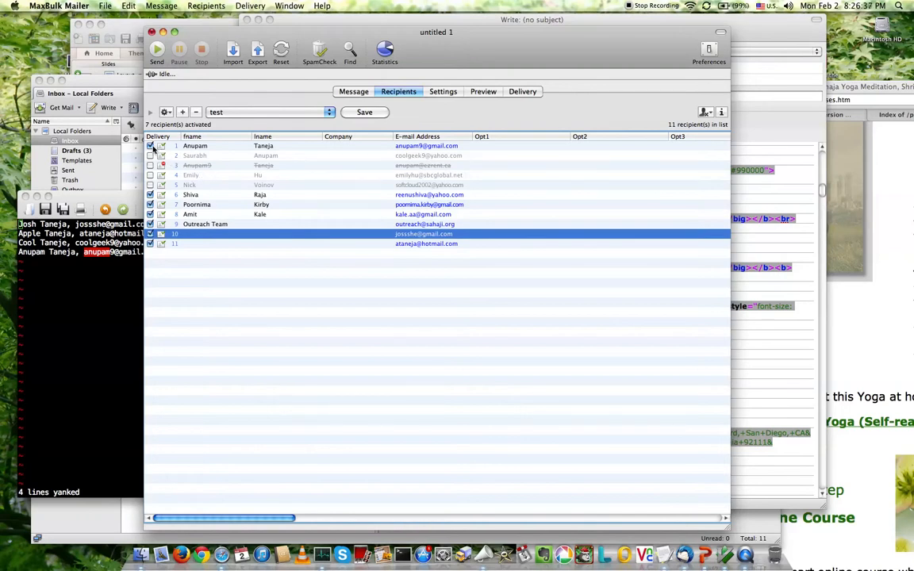
Deactivate delivery for recipients 6 to 9 in the test list.
{"action": "left_click", "coordinate": [150, 195]}
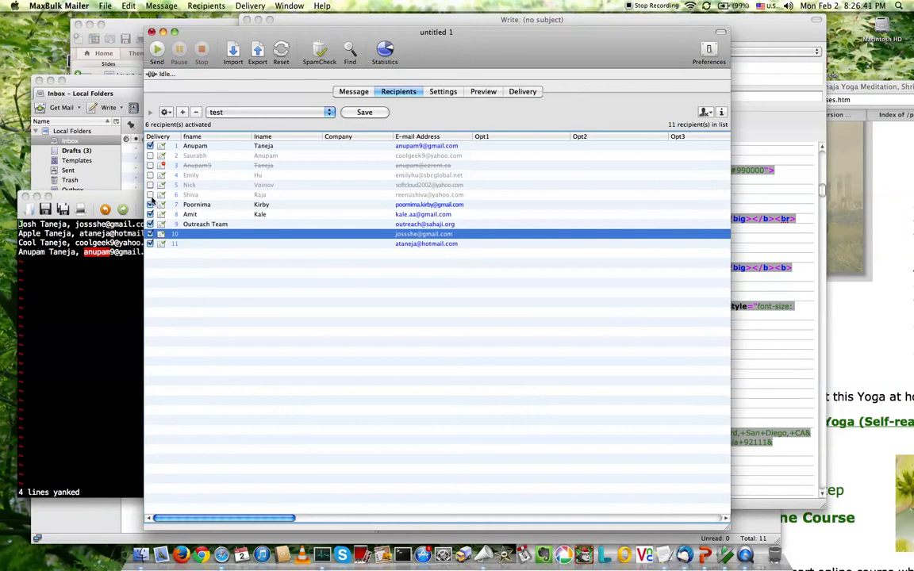
{"action": "left_click", "coordinate": [150, 205]}
{"action": "left_click", "coordinate": [150, 214]}
{"action": "left_click", "coordinate": [150, 224]}
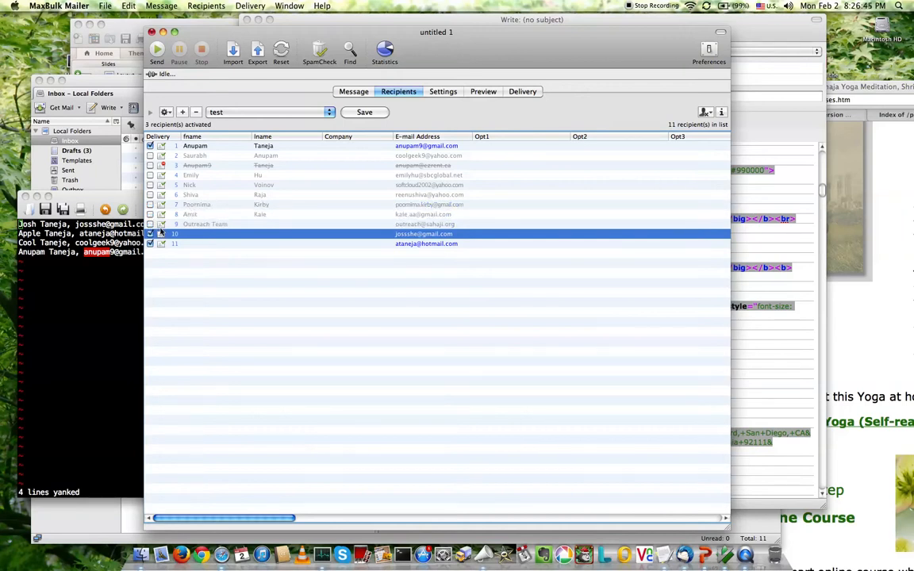
Look over the recipients still active for delivery and view the data record of recipient 10.
{"action": "left_click", "coordinate": [194, 244]}
{"action": "left_click", "coordinate": [221, 236]}
{"action": "left_click", "coordinate": [287, 146]}
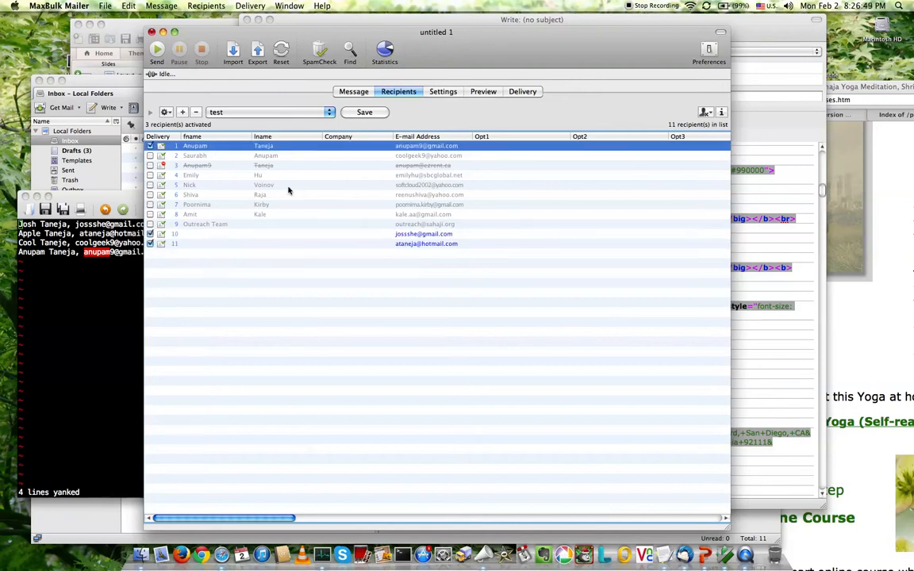
{"action": "left_click", "coordinate": [302, 235]}
{"action": "double_click", "coordinate": [300, 240]}
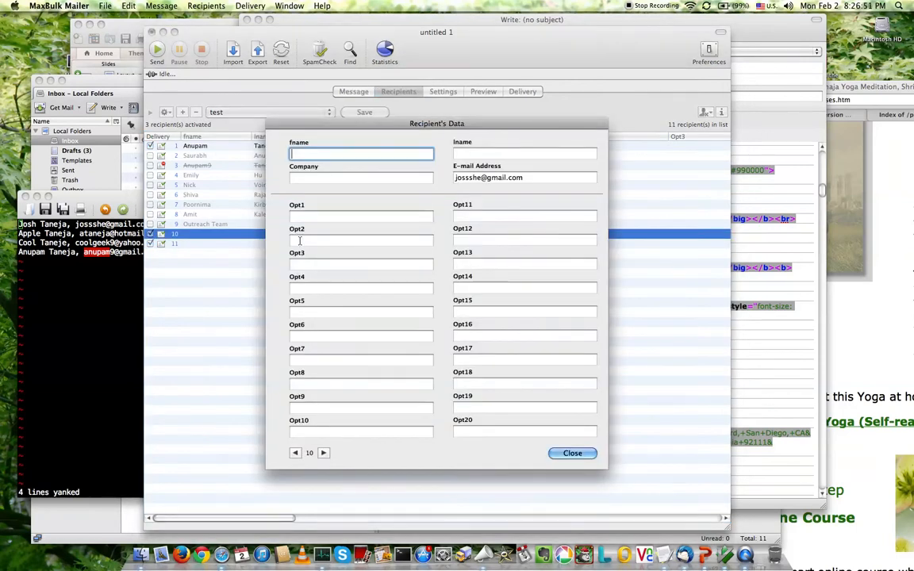
{"action": "left_click", "coordinate": [528, 406]}
{"action": "left_click", "coordinate": [369, 245]}
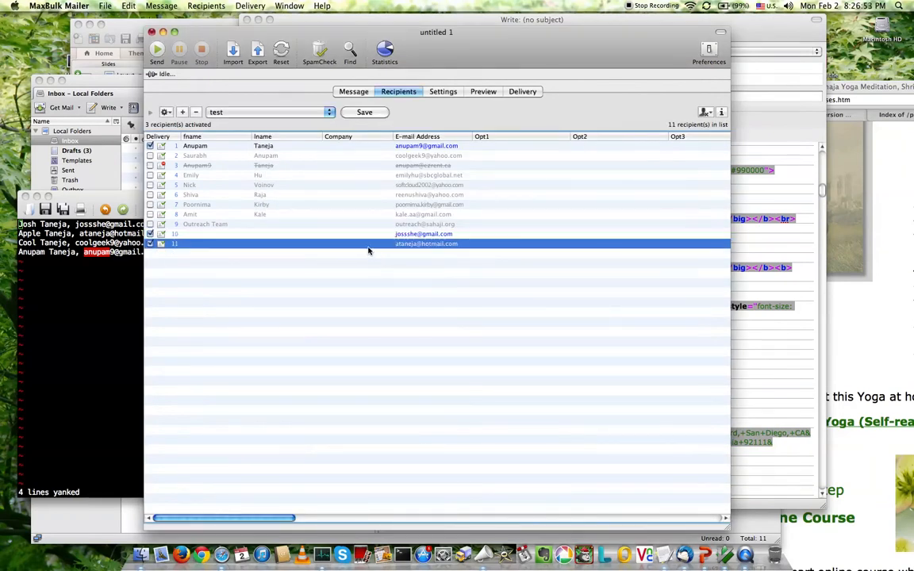
Save the modified recipient list, keeping test as the chosen list.
{"action": "left_click", "coordinate": [361, 112]}
{"action": "left_click", "coordinate": [238, 111]}
{"action": "left_click", "coordinate": [238, 112]}
Load the saved sending account gamilJ into the mailing's settings and go to its account ID.
{"action": "left_click", "coordinate": [444, 92]}
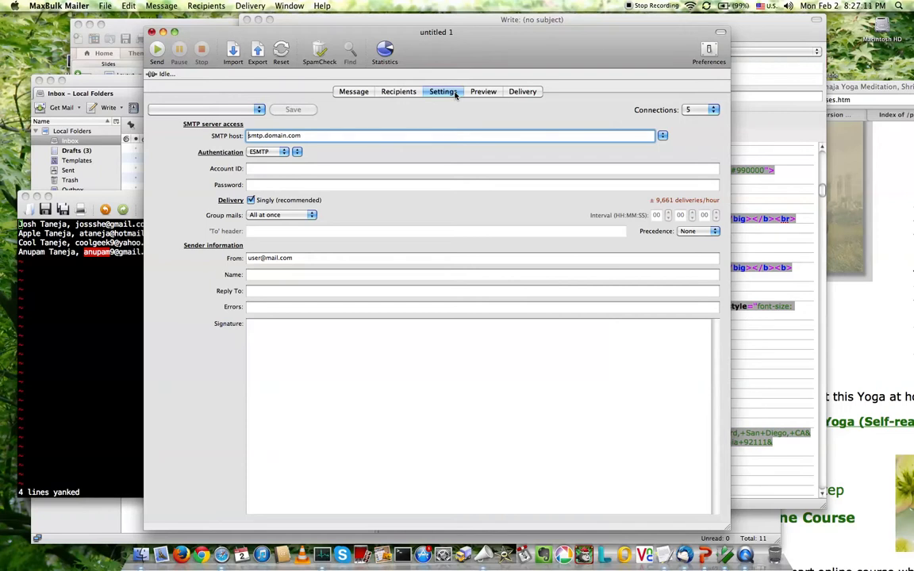
{"action": "left_click_drag", "start_coordinate": [426, 51], "coordinate": [421, 51]}
{"action": "left_click", "coordinate": [269, 157]}
{"action": "left_click", "coordinate": [269, 153]}
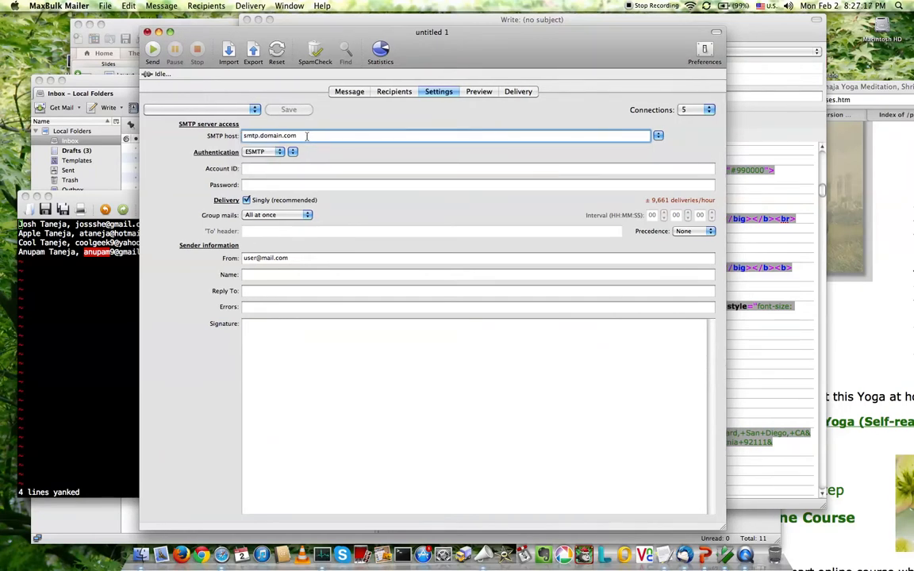
{"action": "left_click", "coordinate": [248, 111]}
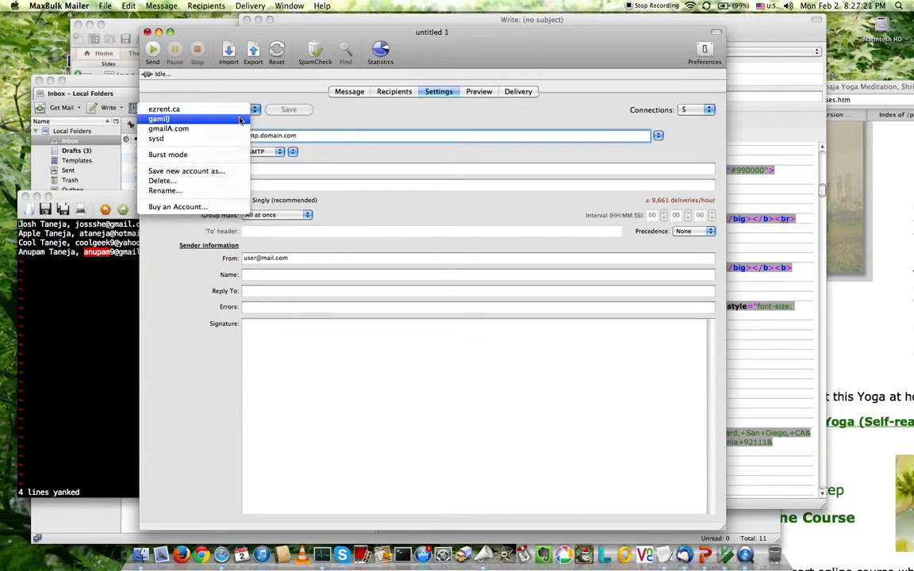
{"action": "left_click", "coordinate": [240, 120]}
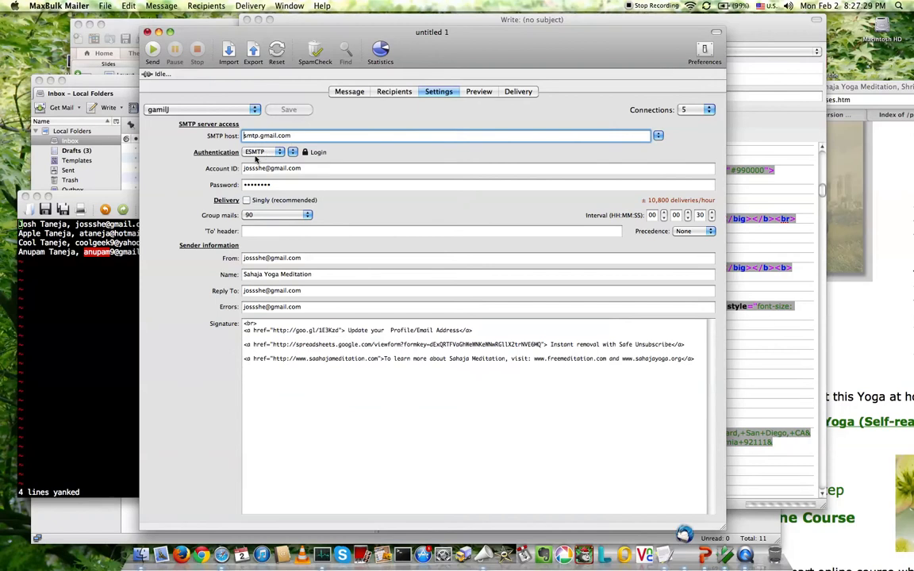
{"action": "triple_click", "coordinate": [306, 168]}
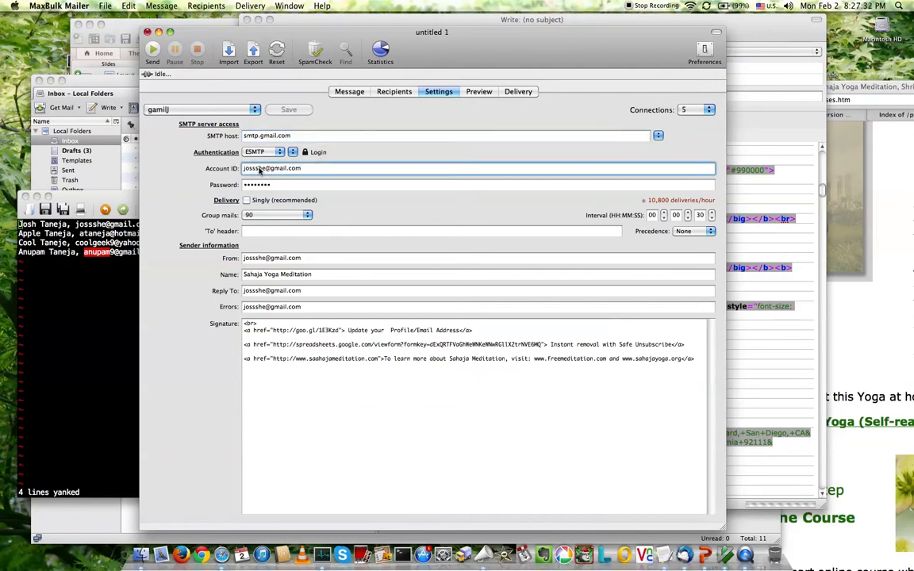
Switch the mailing's sending account setting from gamilJ to Burst mode.
{"action": "left_click", "coordinate": [299, 185]}
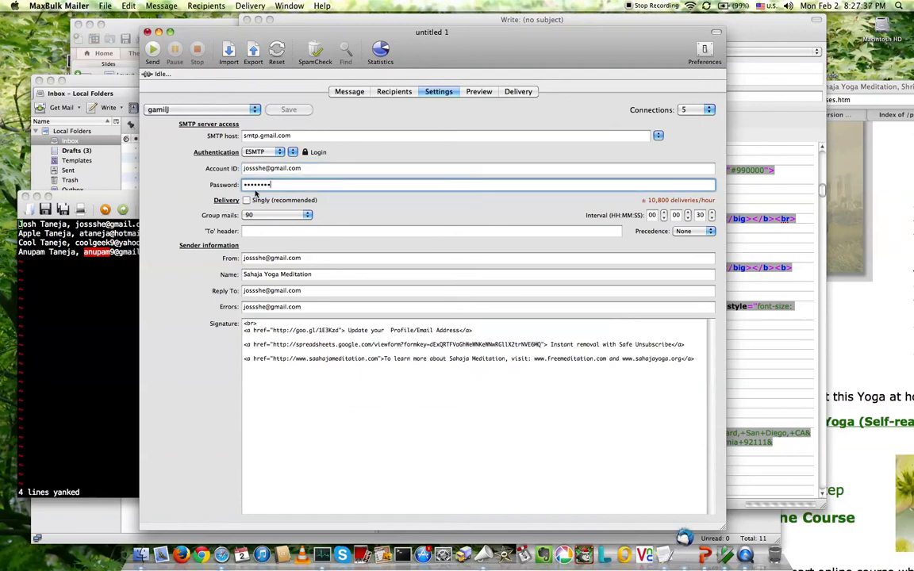
{"action": "left_click", "coordinate": [234, 110]}
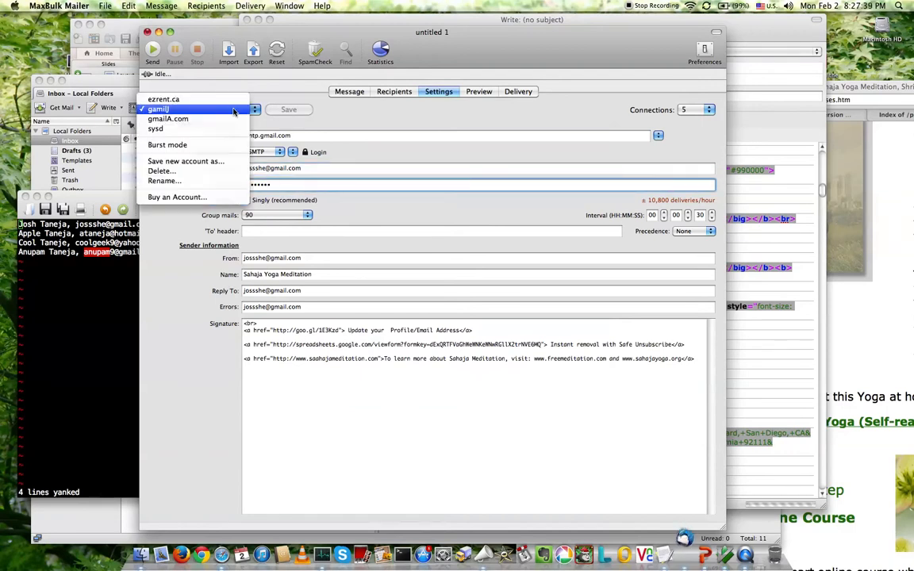
{"action": "left_click", "coordinate": [220, 145]}
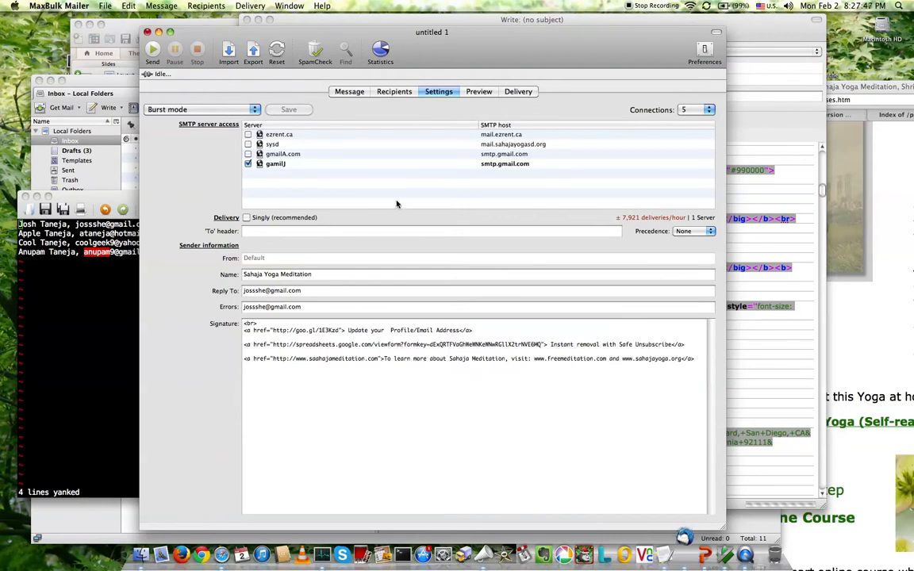
{"action": "left_click_drag", "start_coordinate": [510, 66], "coordinate": [561, 65]}
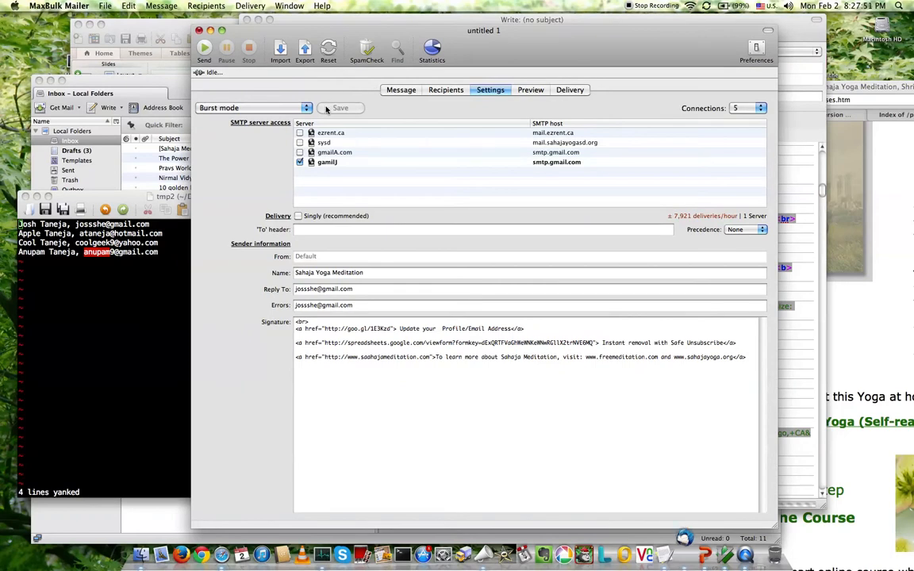
Switch to Thunderbird, continue saving the draft without meditation.jpeg, minimize the compose window, and return to MaxBulk Mailer.
{"action": "left_click", "coordinate": [684, 553]}
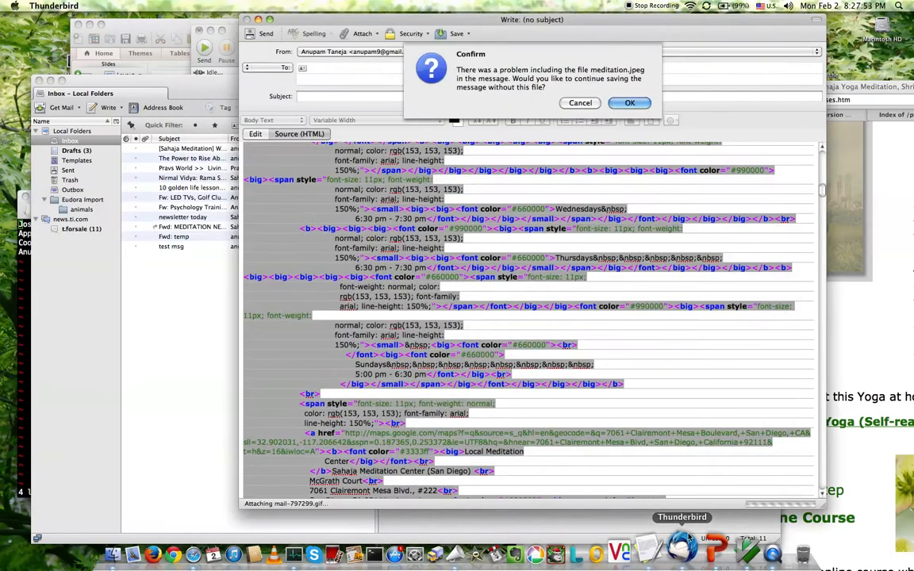
{"action": "left_click", "coordinate": [627, 104]}
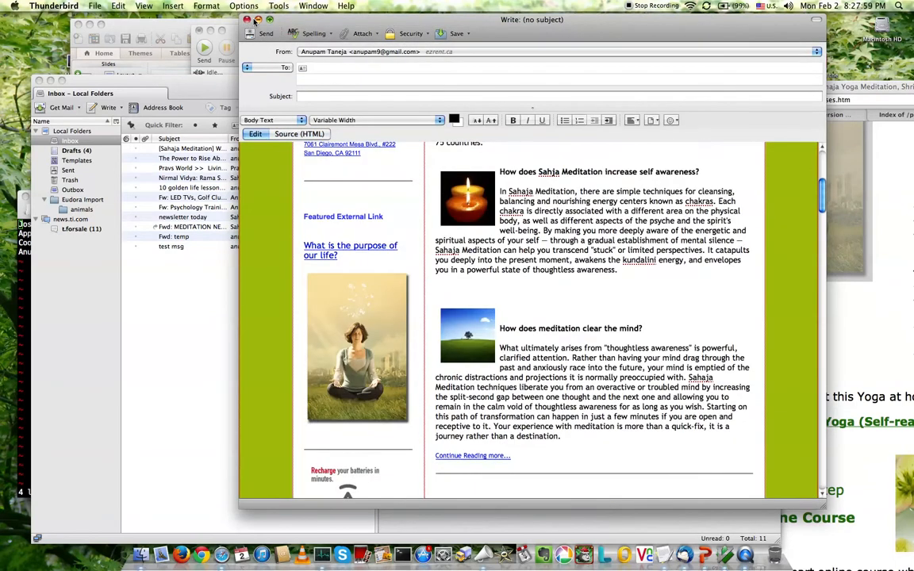
{"action": "left_click", "coordinate": [258, 19]}
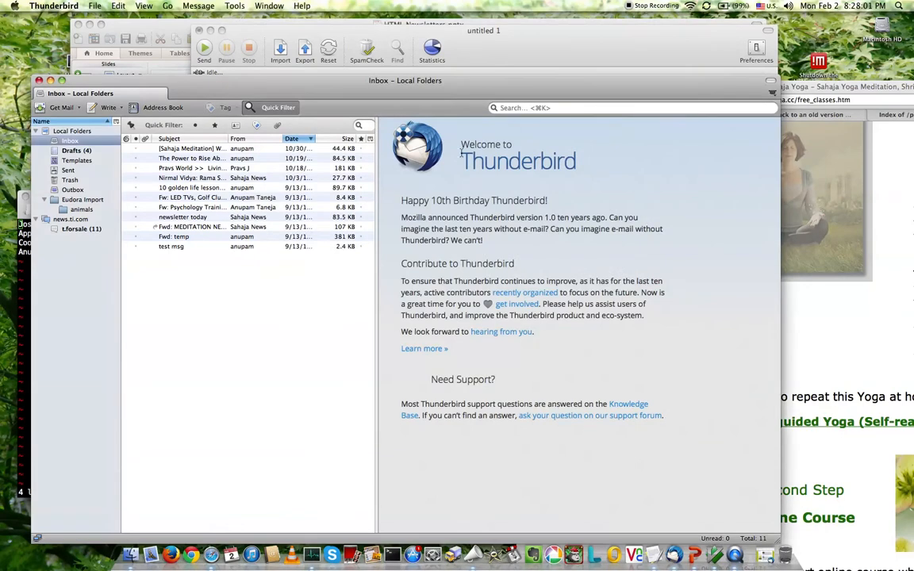
{"action": "left_click_drag", "start_coordinate": [471, 100], "coordinate": [472, 102]}
{"action": "left_click_drag", "start_coordinate": [538, 60], "coordinate": [577, 54]}
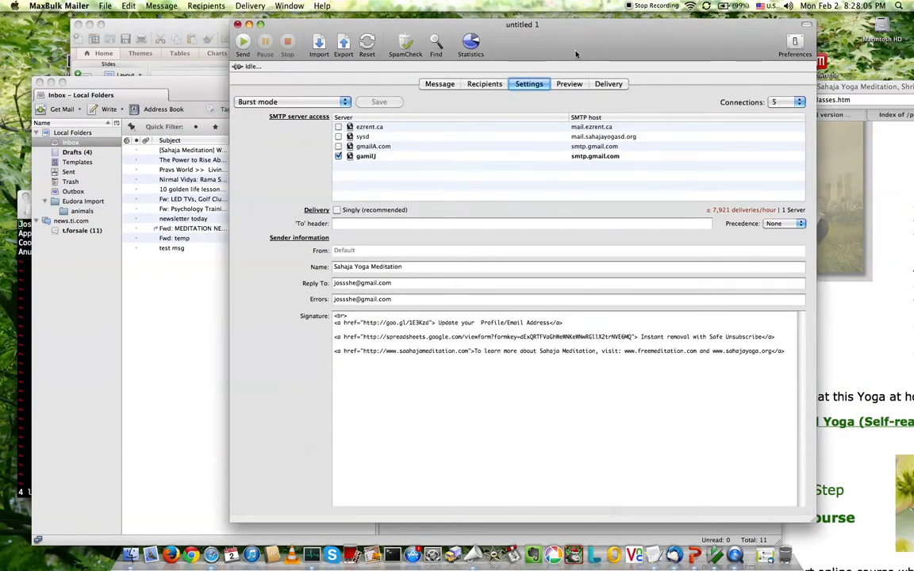
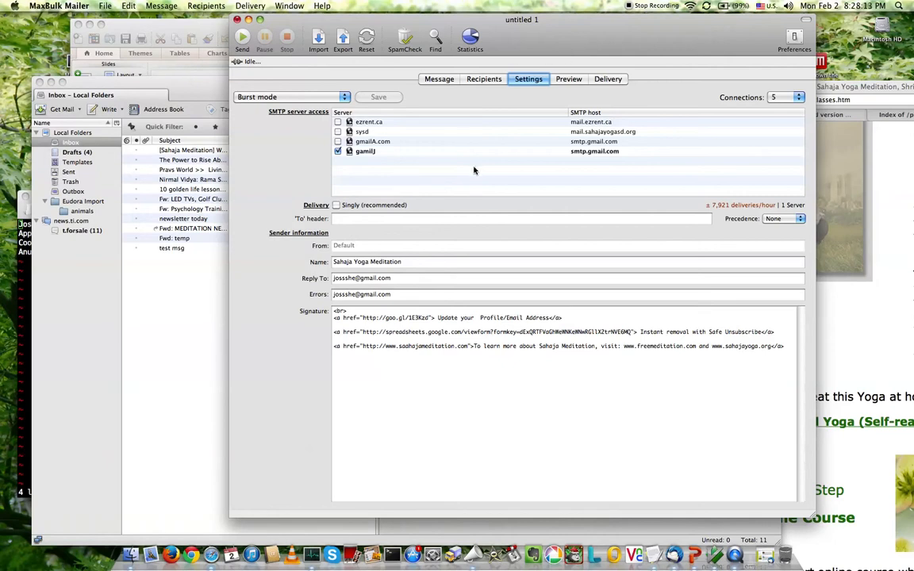
Keep Burst mode with the gamilJ server selected and enable single delivery of the mails.
{"action": "left_click", "coordinate": [418, 150]}
{"action": "left_click", "coordinate": [280, 97]}
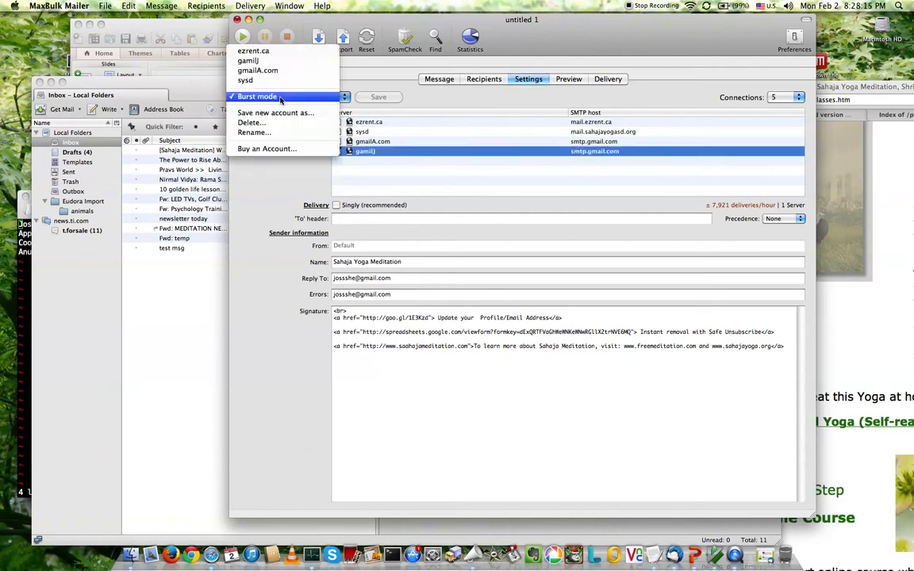
{"action": "left_click", "coordinate": [278, 97]}
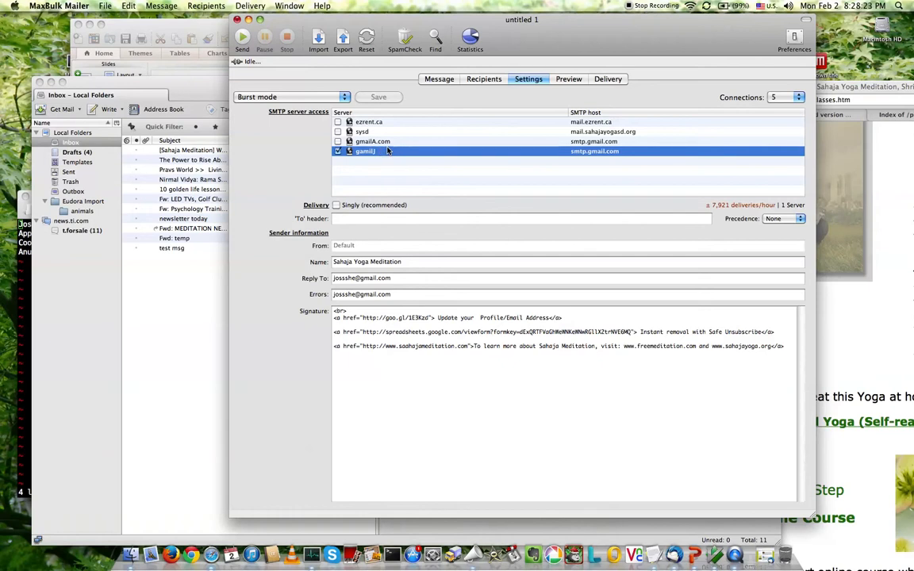
{"action": "left_click", "coordinate": [336, 206]}
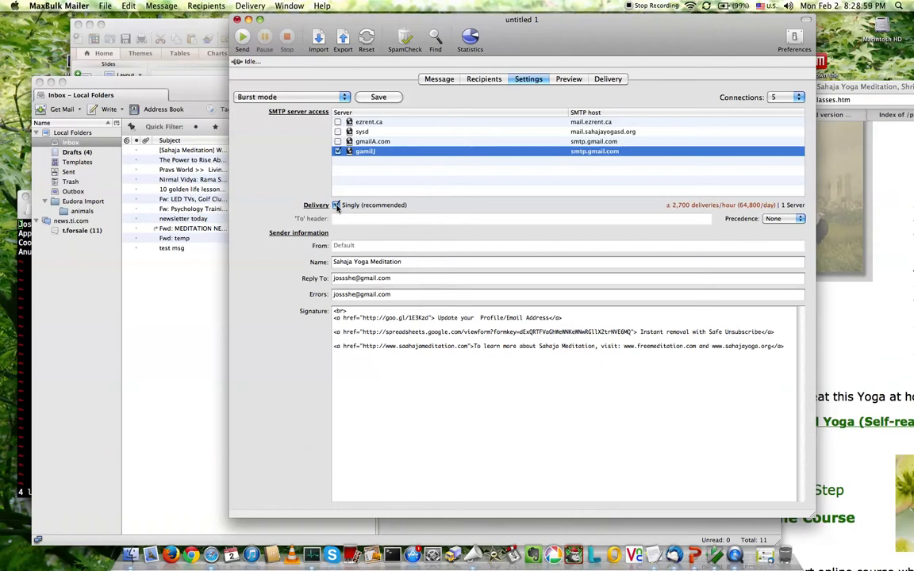
Compare the newsletter's HTML source with its preview and check the name columns of the recipient list.
{"action": "left_click", "coordinate": [475, 80]}
{"action": "left_click", "coordinate": [447, 79]}
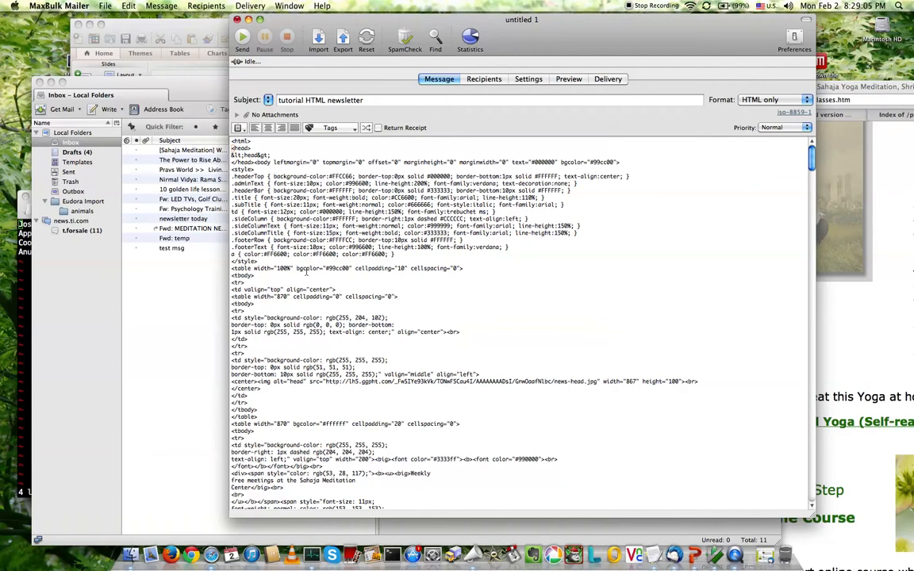
{"action": "left_click", "coordinate": [570, 79]}
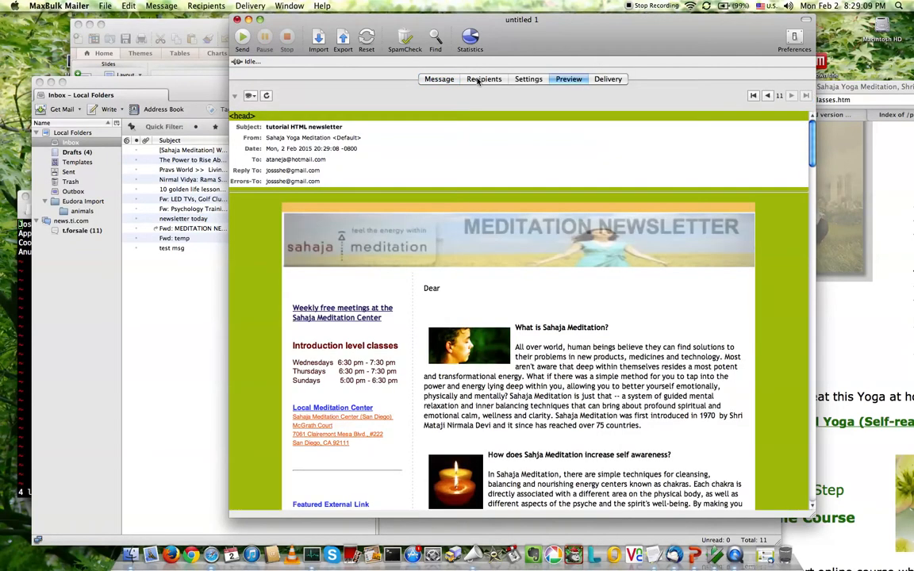
{"action": "left_click", "coordinate": [433, 78]}
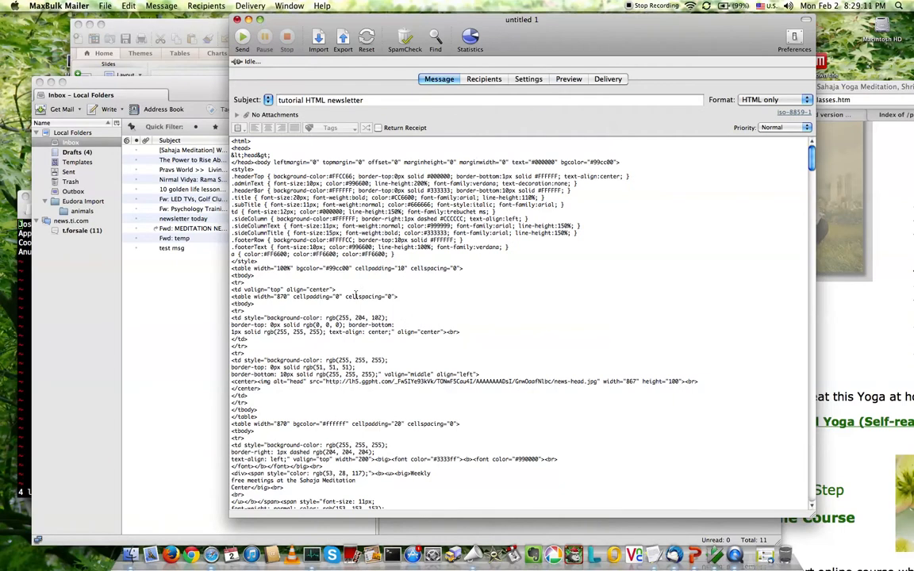
{"action": "left_click", "coordinate": [487, 80]}
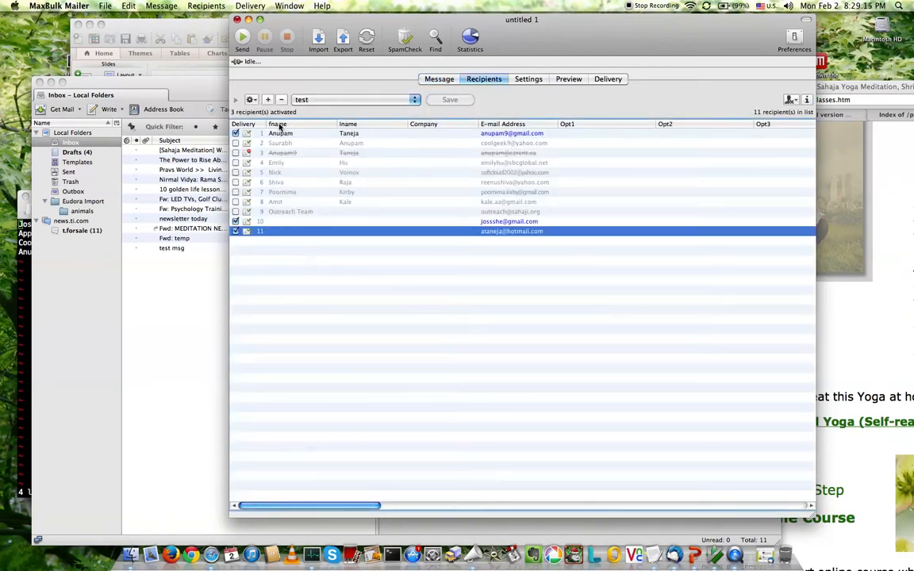
Look through the newsletter's HTML message source and preview the rendered mail again.
{"action": "left_click", "coordinate": [433, 79]}
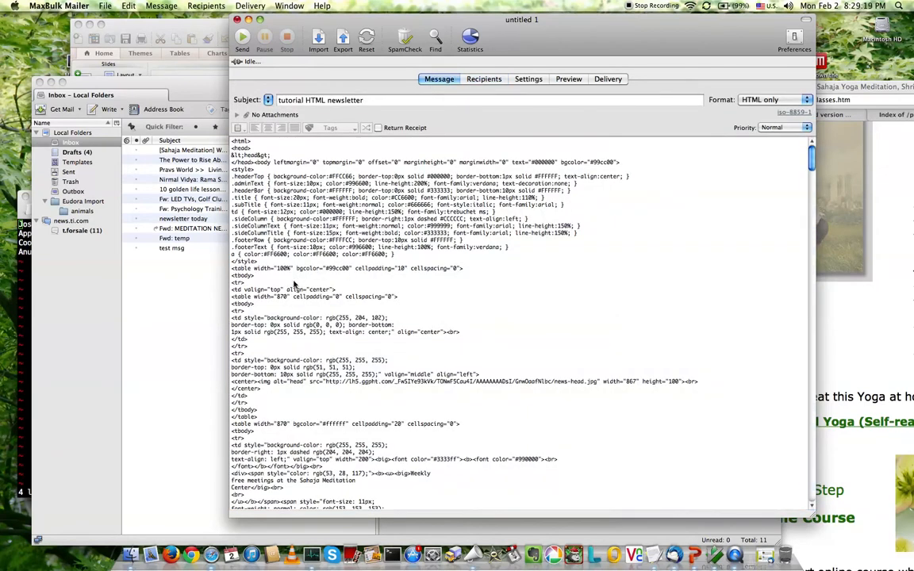
{"action": "scroll", "coordinate": [282, 403], "scroll_direction": "down", "scroll_amount": 1}
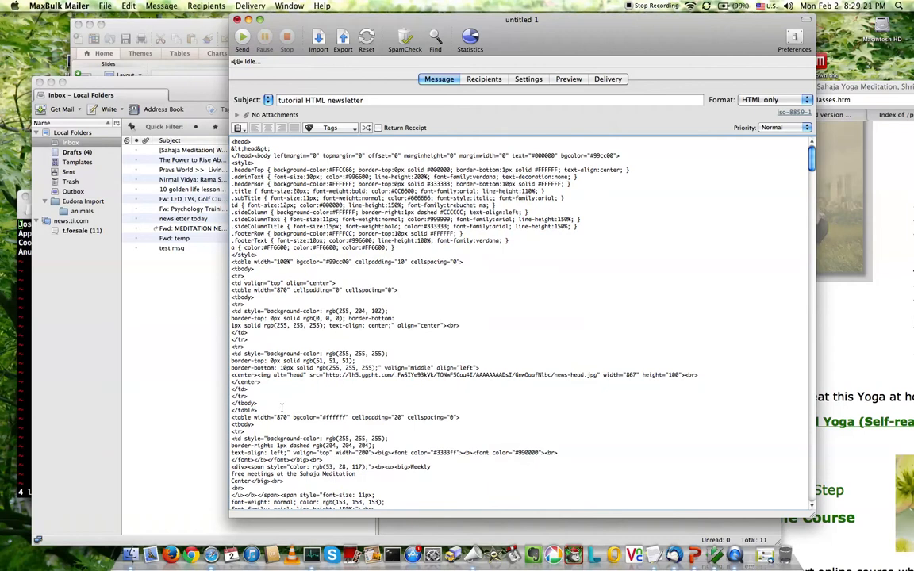
{"action": "scroll", "coordinate": [276, 427], "scroll_direction": "down", "scroll_amount": 5}
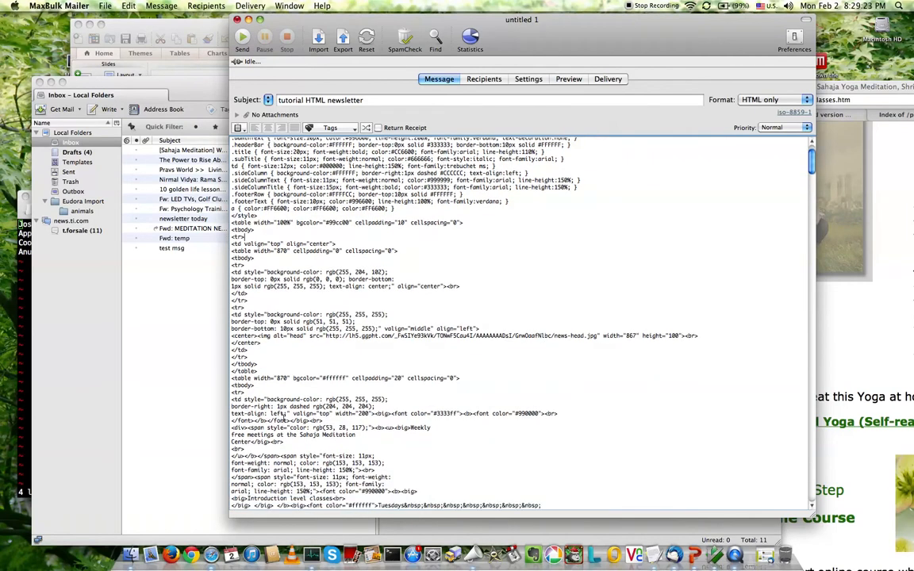
{"action": "scroll", "coordinate": [279, 419], "scroll_direction": "down", "scroll_amount": 20}
{"action": "scroll", "coordinate": [330, 370], "scroll_direction": "up", "scroll_amount": 20}
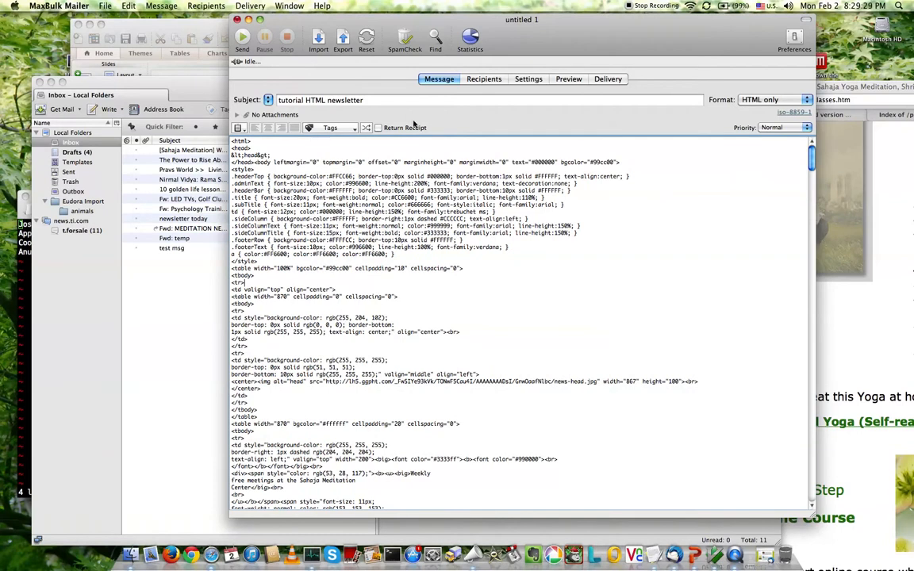
{"action": "left_click", "coordinate": [553, 80]}
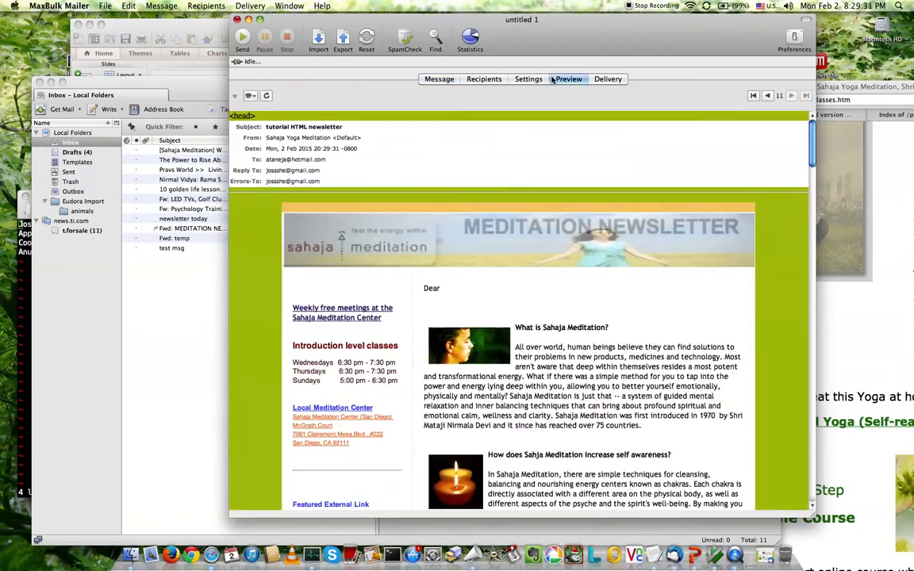
Return to the mailing's settings and examine the reply-to field and the HTML signature.
{"action": "left_click", "coordinate": [528, 80]}
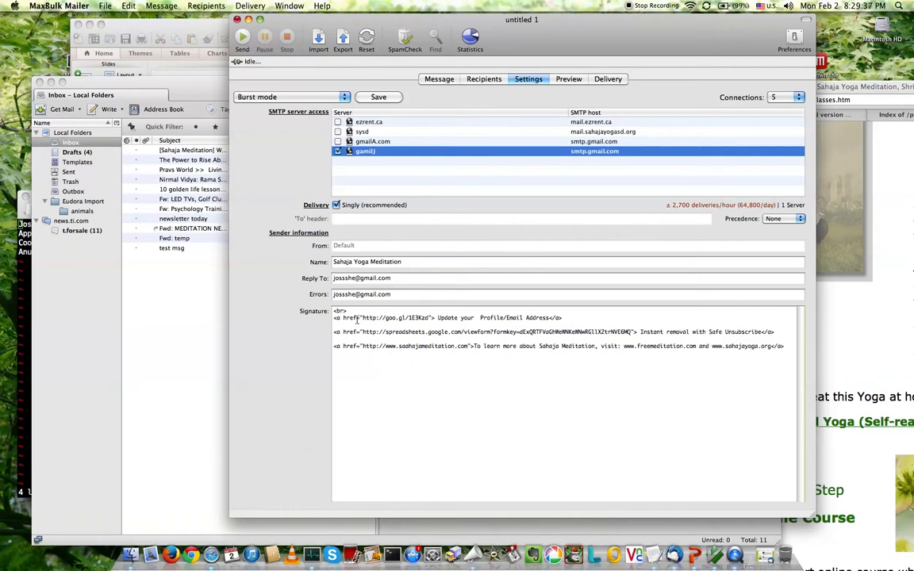
{"action": "left_click", "coordinate": [410, 277]}
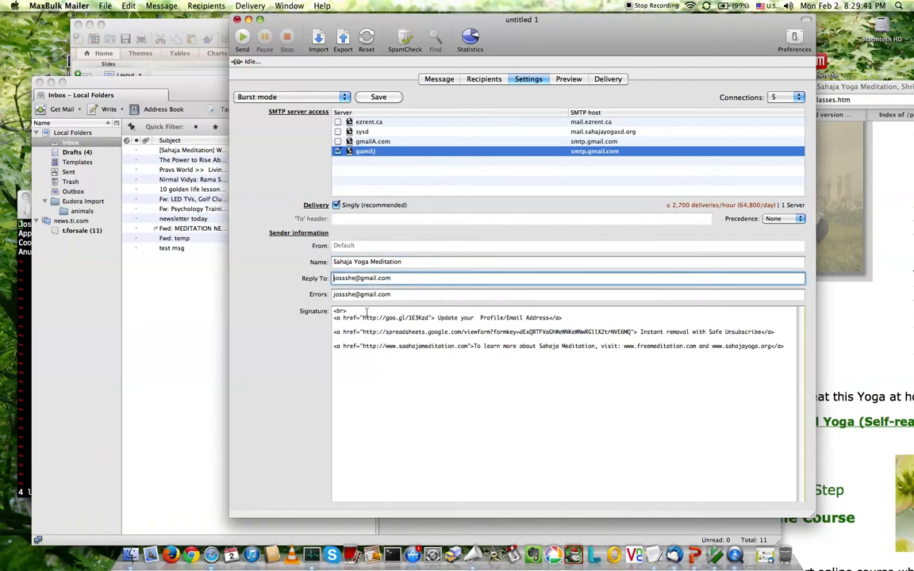
{"action": "left_click", "coordinate": [335, 314]}
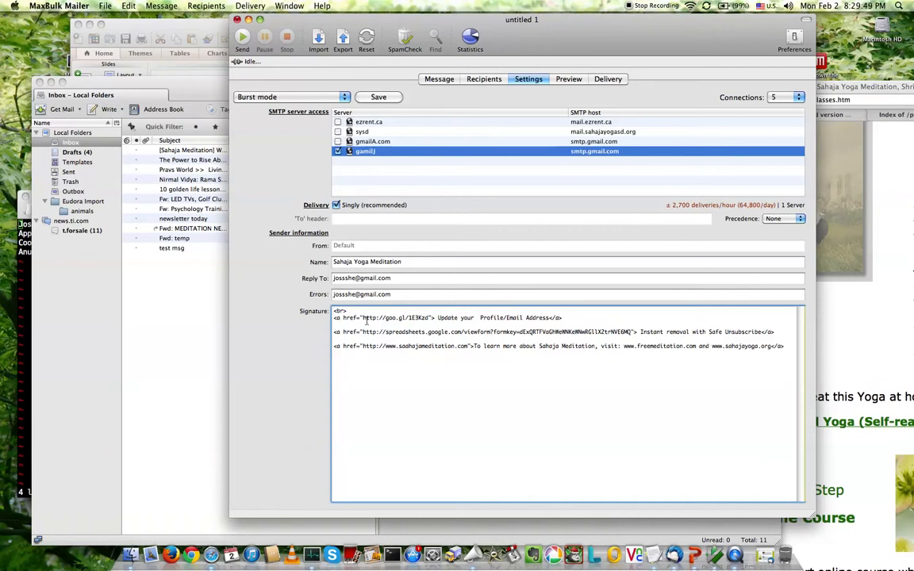
View the Public Mailing List form in Safari, then highlight the matching profile update link in MaxBulk Mailer's signature.
{"action": "left_click", "coordinate": [883, 104]}
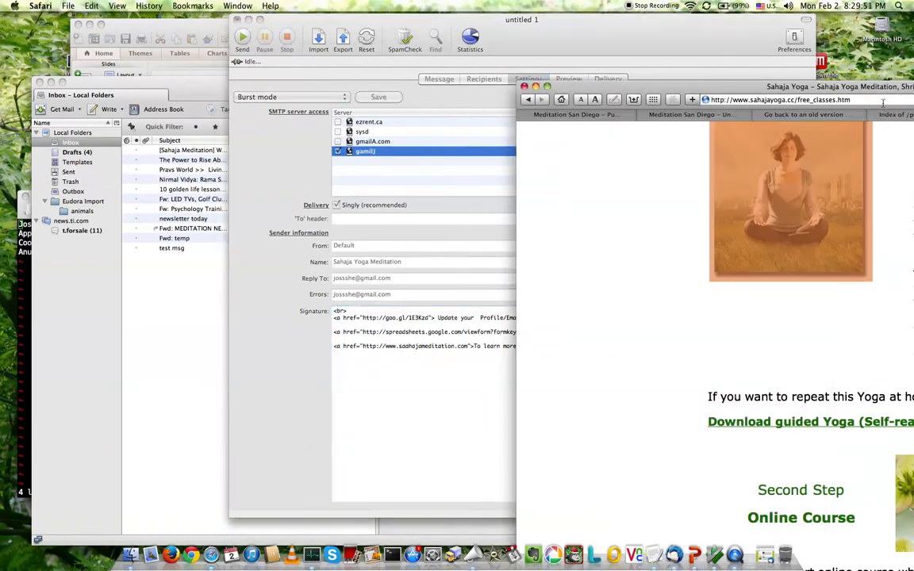
{"action": "left_click_drag", "start_coordinate": [886, 91], "coordinate": [810, 24]}
{"action": "left_click", "coordinate": [436, 332]}
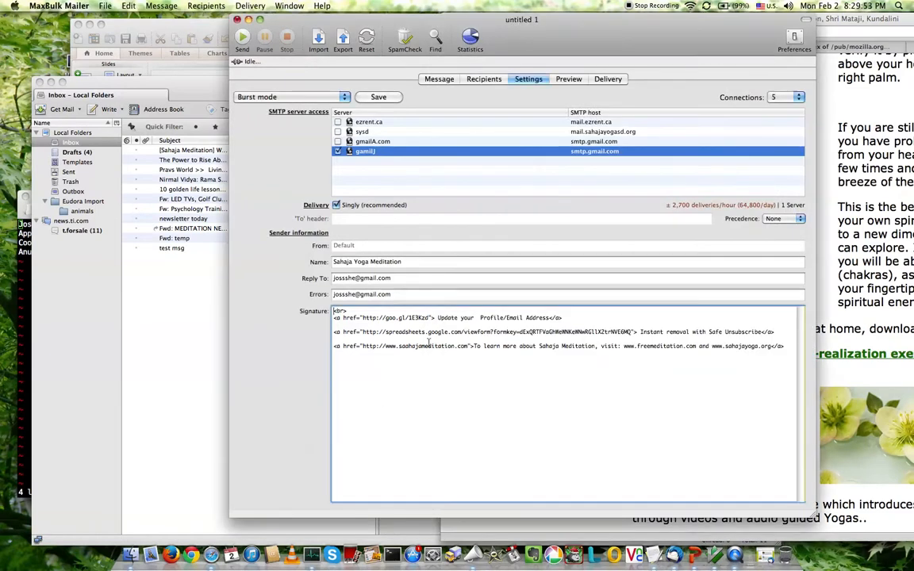
{"action": "left_click", "coordinate": [843, 82]}
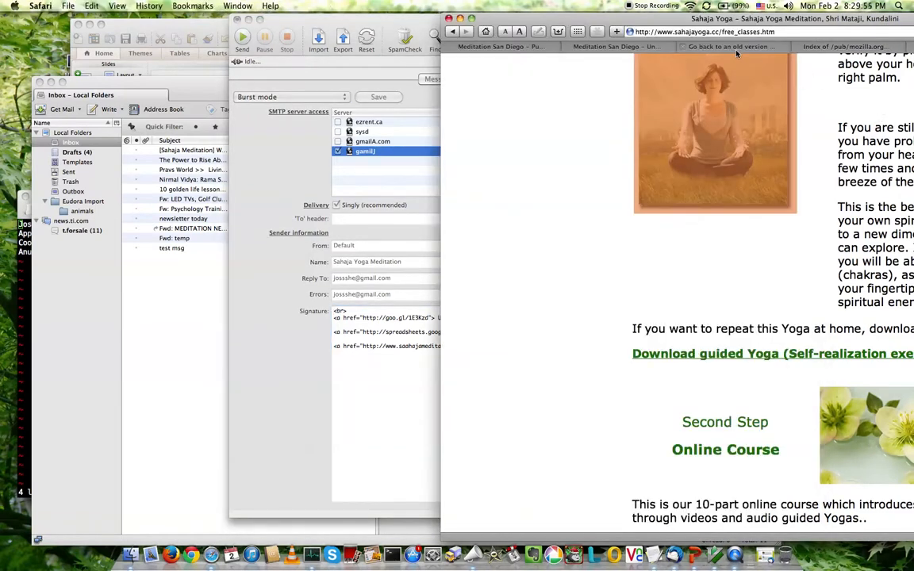
{"action": "left_click", "coordinate": [523, 48]}
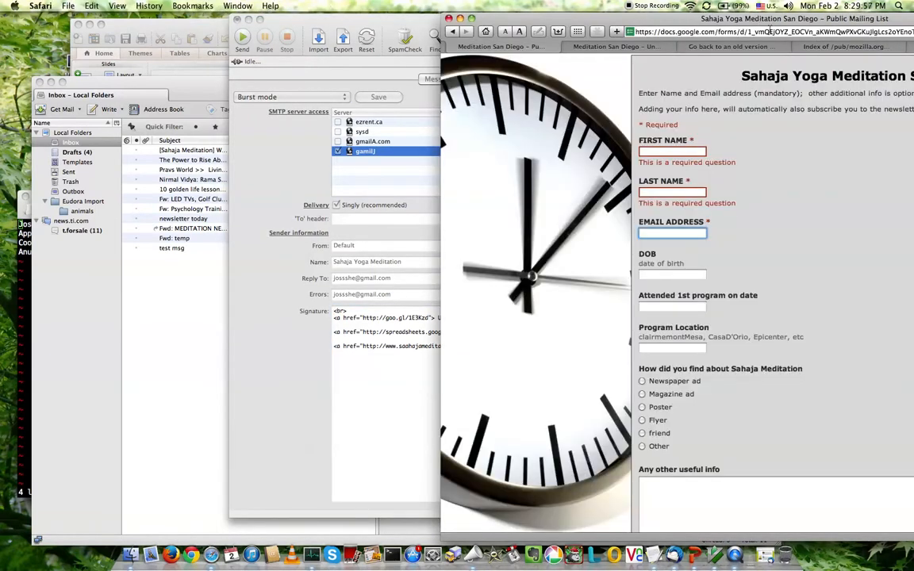
{"action": "left_click_drag", "start_coordinate": [803, 23], "coordinate": [618, 22]}
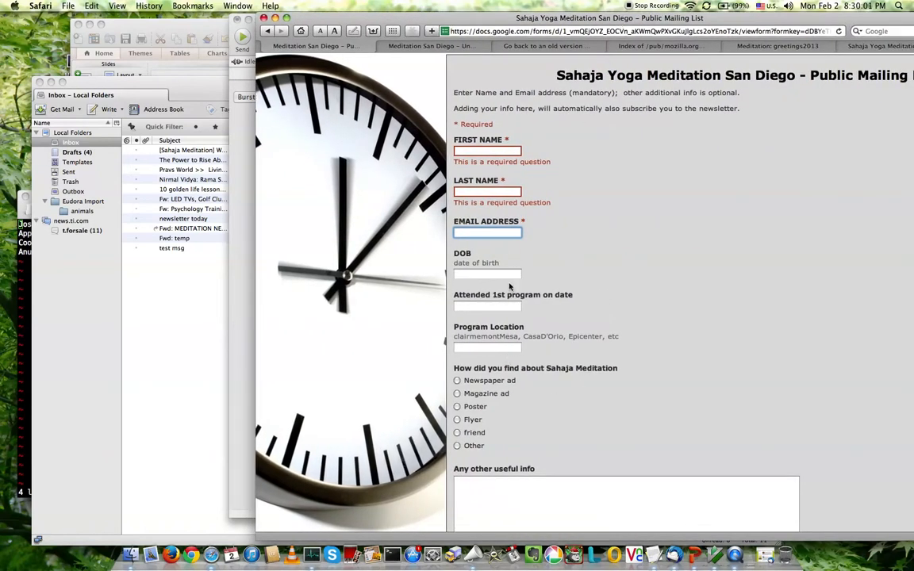
{"action": "scroll", "coordinate": [510, 286], "scroll_direction": "down", "scroll_amount": 3}
{"action": "scroll", "coordinate": [510, 287], "scroll_direction": "up", "scroll_amount": 3}
{"action": "left_click_drag", "start_coordinate": [548, 19], "coordinate": [709, 22]}
{"action": "left_click", "coordinate": [382, 329]}
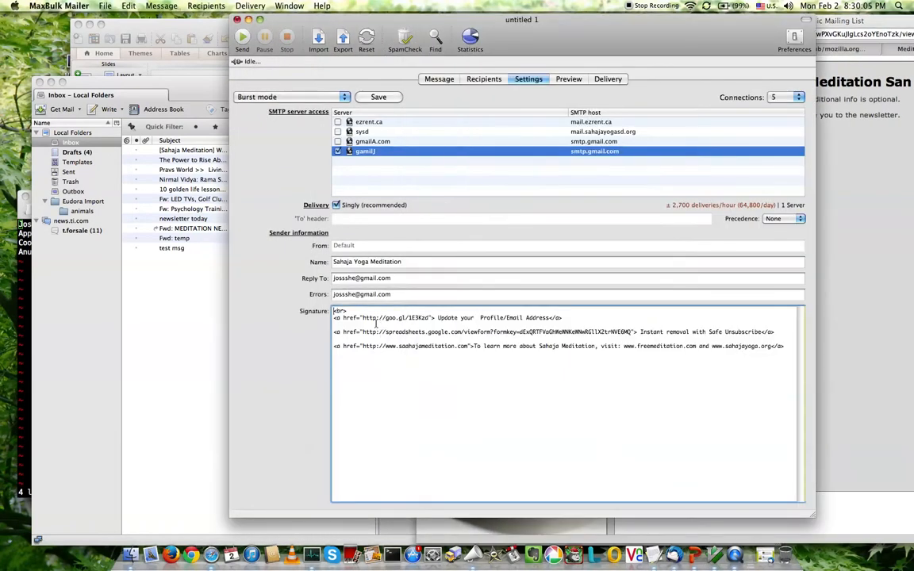
{"action": "left_click_drag", "start_coordinate": [333, 317], "coordinate": [422, 318]}
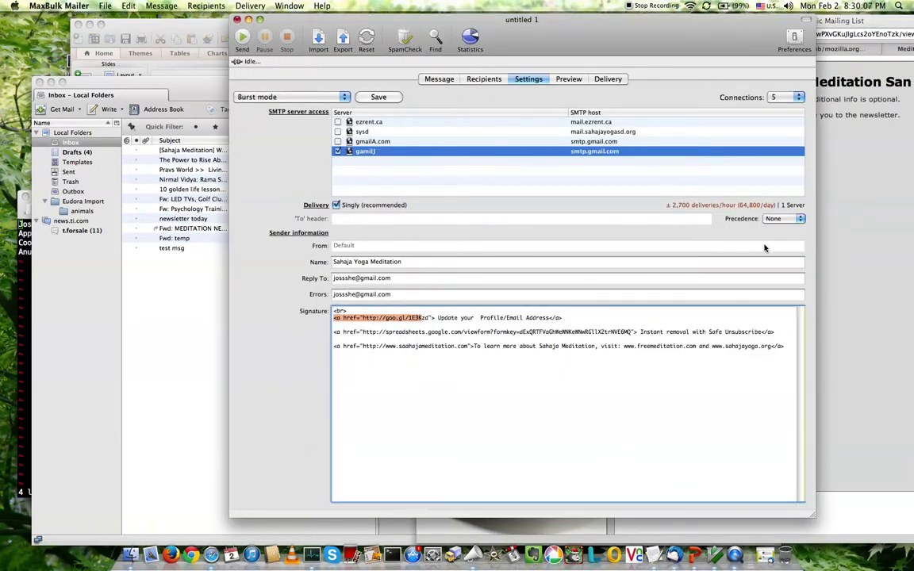
Examine the signature's unsubscribe link, view the Unsubscribe form and its email field in Safari, and return to MaxBulk Mailer.
{"action": "left_click", "coordinate": [445, 334]}
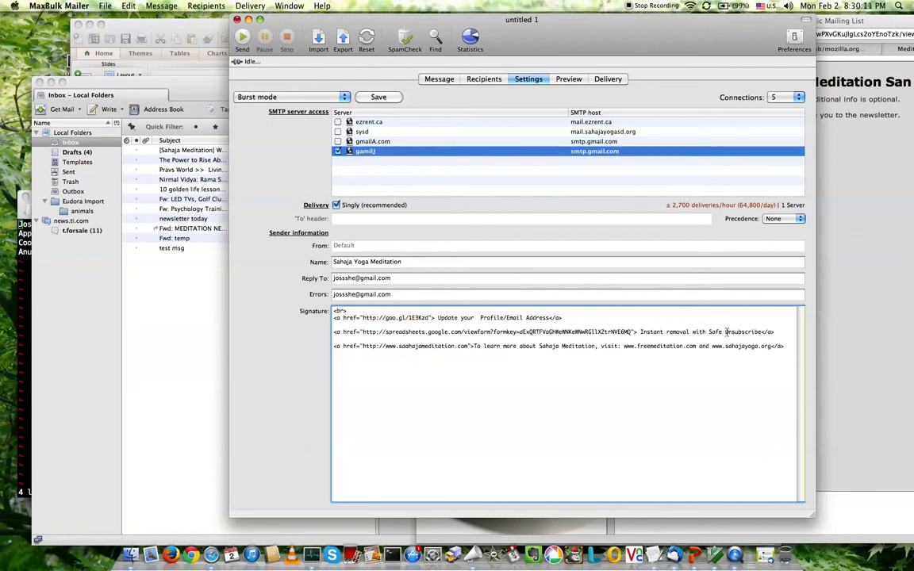
{"action": "left_click", "coordinate": [877, 20]}
{"action": "left_click_drag", "start_coordinate": [877, 20], "coordinate": [770, 21]}
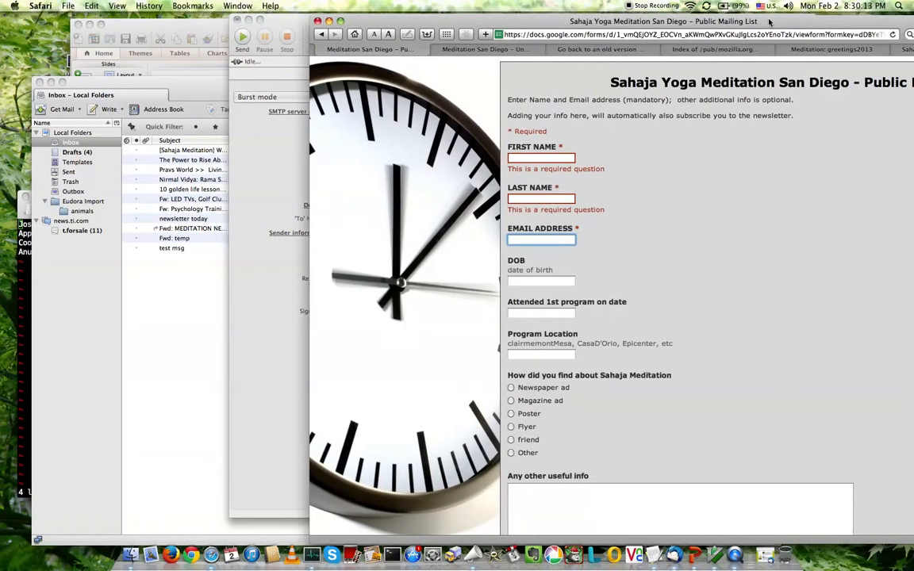
{"action": "left_click", "coordinate": [445, 48]}
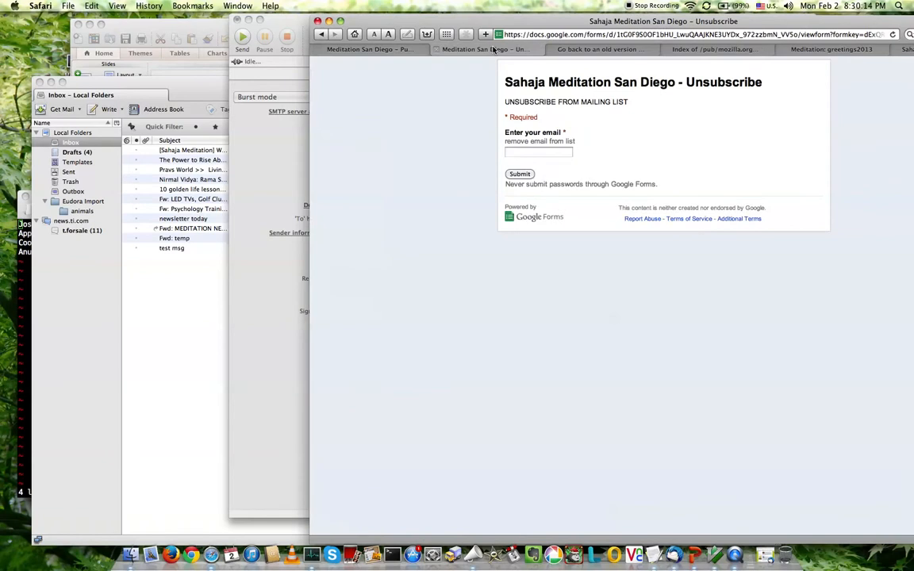
{"action": "left_click", "coordinate": [516, 151]}
{"action": "left_click", "coordinate": [258, 416]}
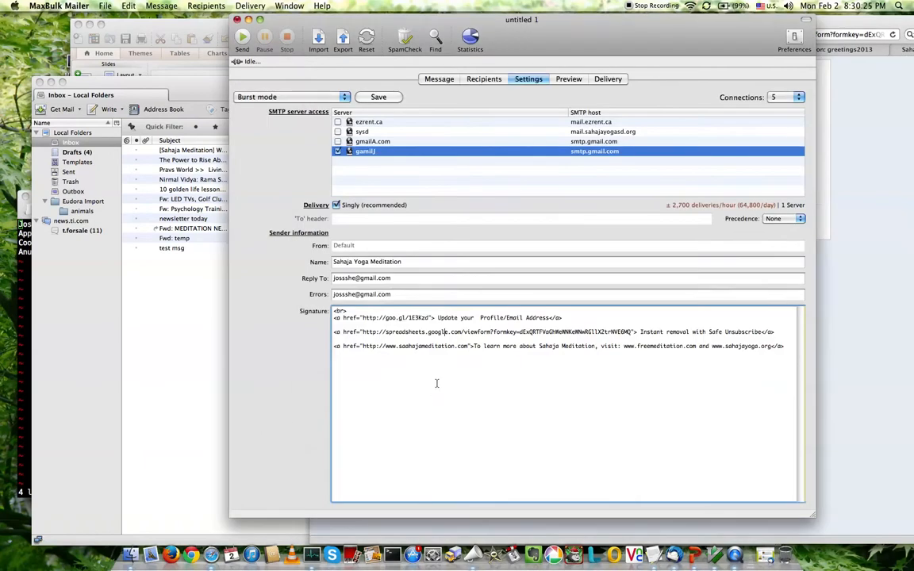
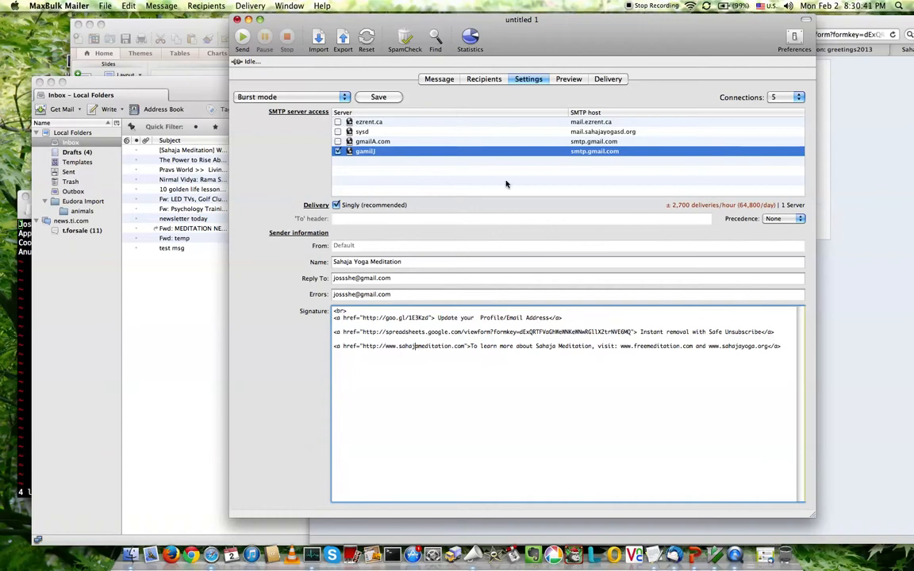
Look over the mailing's rendered preview, its recipient list and the HTML message source.
{"action": "left_click", "coordinate": [560, 79]}
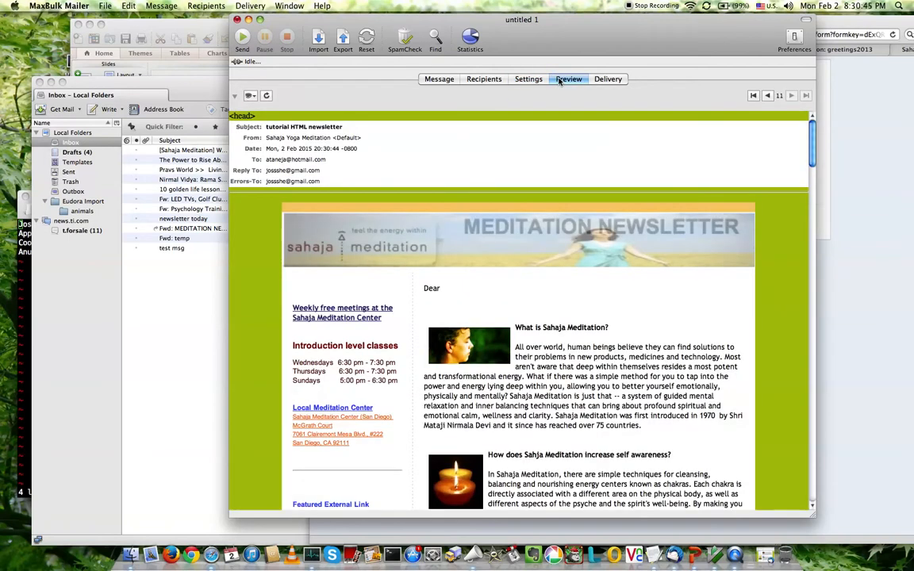
{"action": "left_click", "coordinate": [483, 79]}
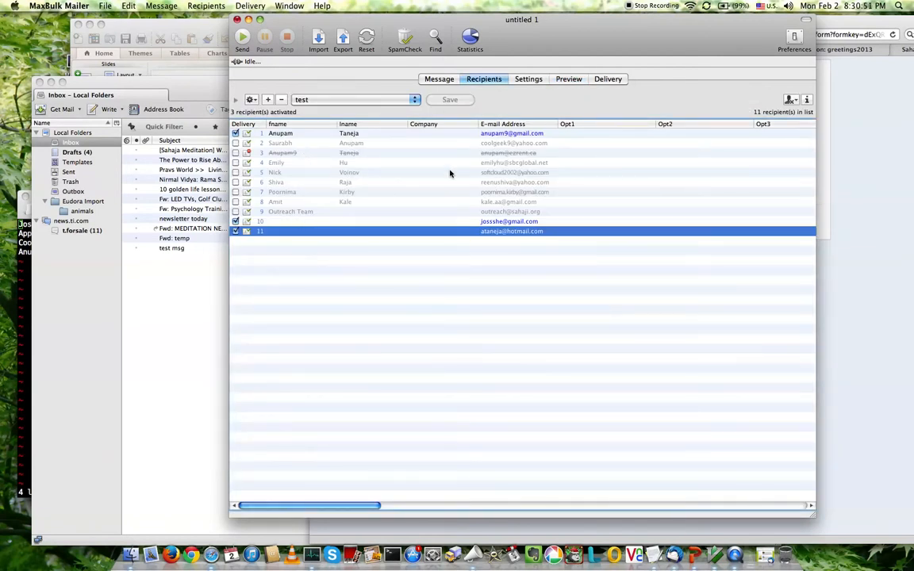
{"action": "left_click", "coordinate": [435, 79]}
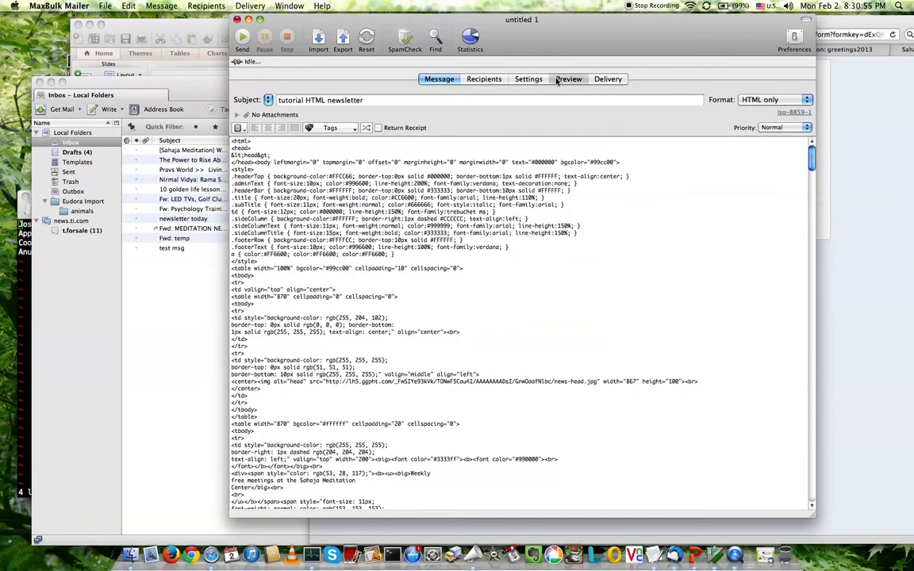
{"action": "left_click", "coordinate": [560, 79]}
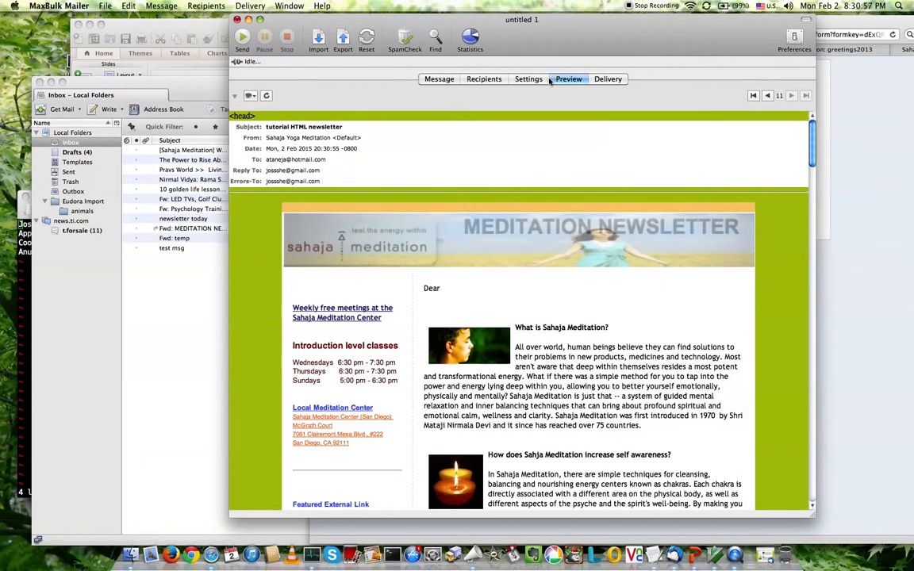
Save the mailing's Burst mode delivery settings and return to the newsletter preview.
{"action": "left_click", "coordinate": [534, 80]}
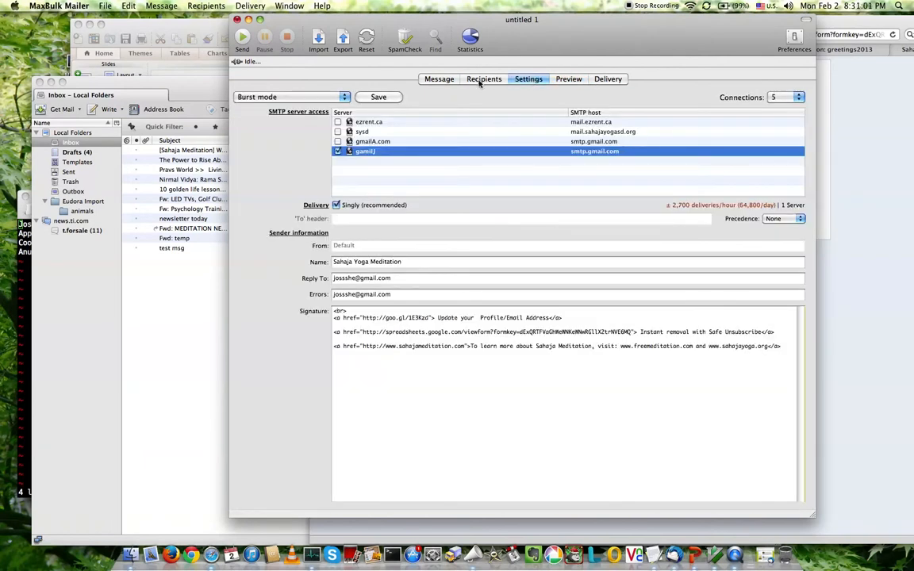
{"action": "left_click", "coordinate": [375, 98]}
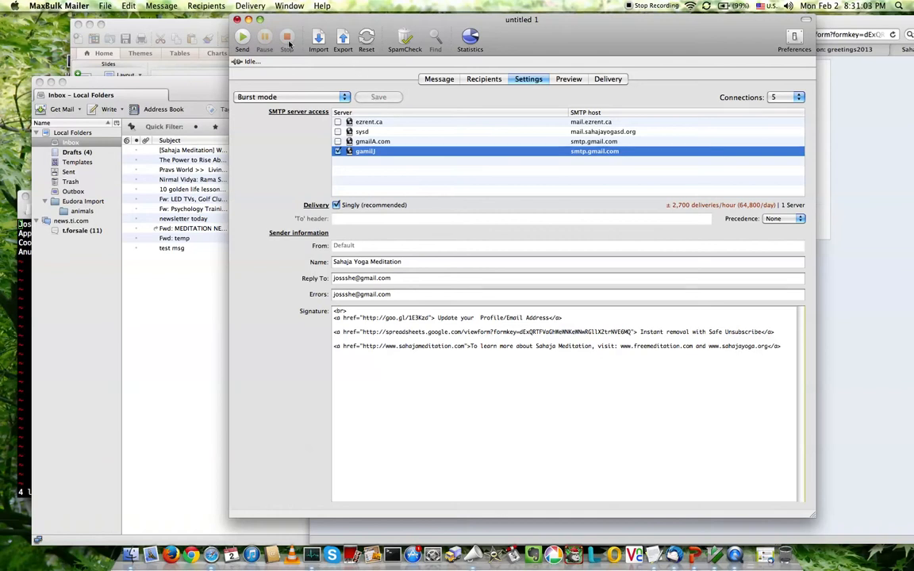
{"action": "left_click", "coordinate": [568, 79]}
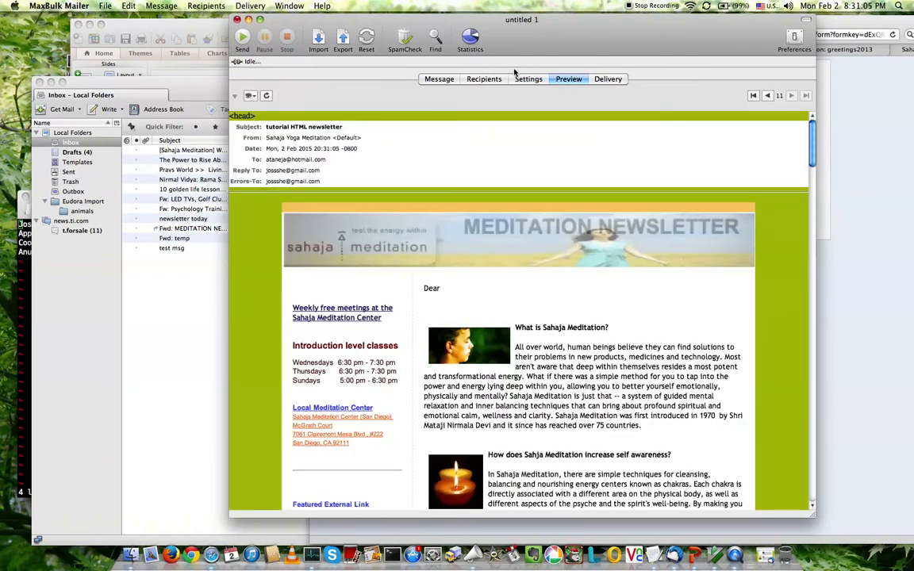
Start sending the newsletter without saving the document, and stop the delivery while it is still connecting.
{"action": "left_click", "coordinate": [242, 38]}
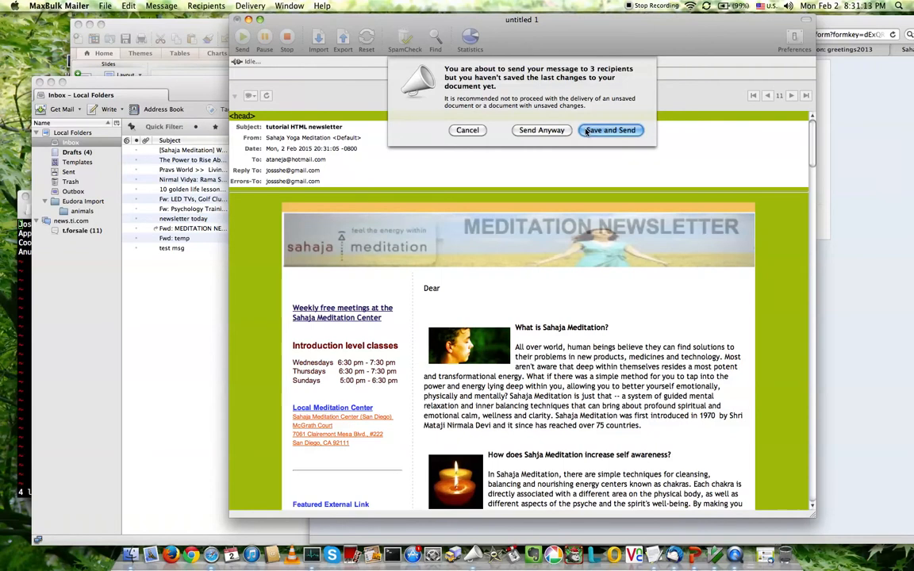
{"action": "left_click", "coordinate": [537, 130]}
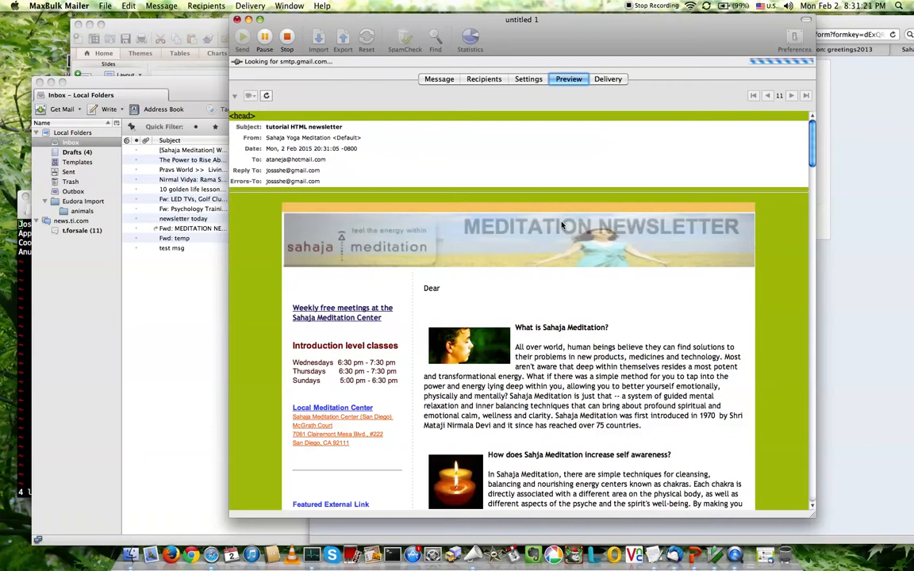
{"action": "left_click", "coordinate": [287, 40]}
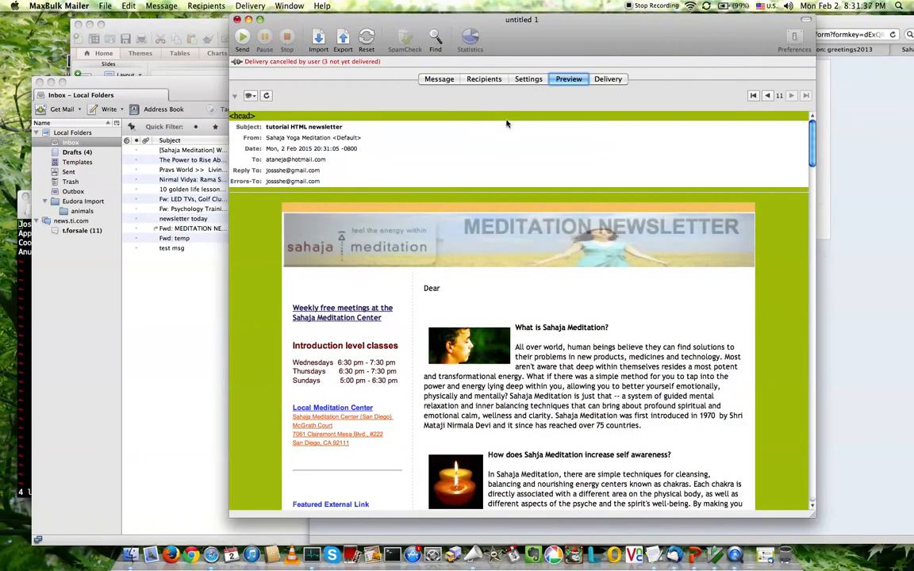
Look through the articles and images in the newsletter's rendered preview.
{"action": "scroll", "coordinate": [495, 265], "scroll_direction": "down", "scroll_amount": 3}
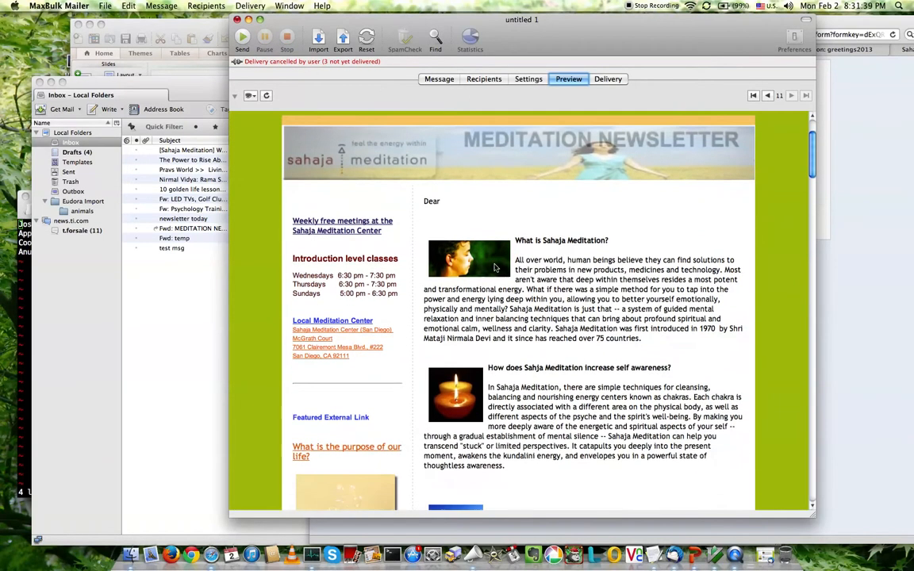
{"action": "scroll", "coordinate": [496, 265], "scroll_direction": "down", "scroll_amount": 20}
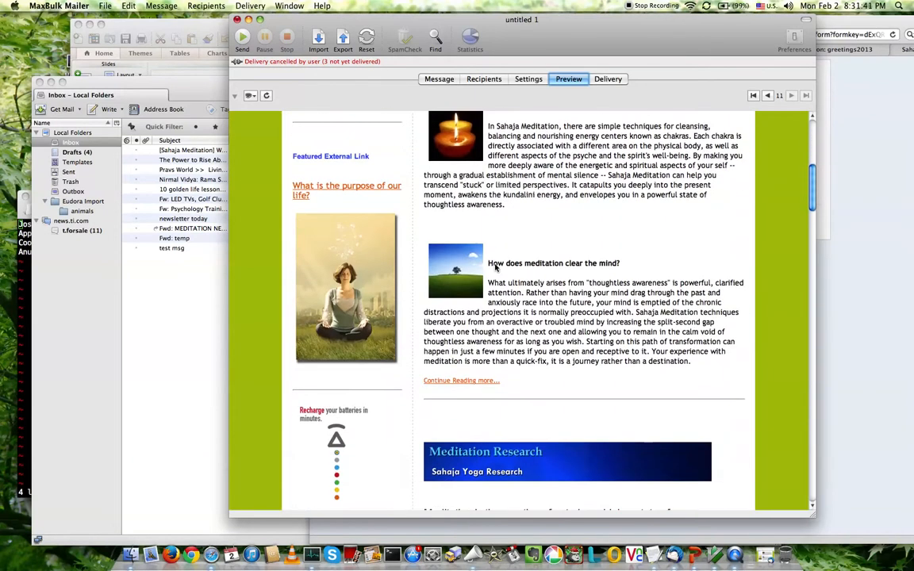
{"action": "scroll", "coordinate": [495, 268], "scroll_direction": "down", "scroll_amount": 12}
{"action": "scroll", "coordinate": [495, 269], "scroll_direction": "up", "scroll_amount": 20}
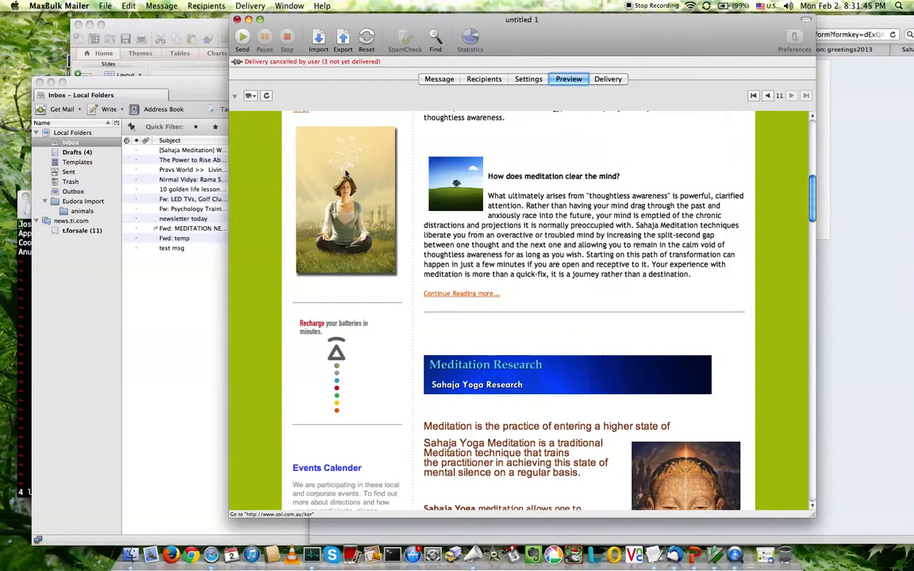
Switch to HTML Newsletters.pptx in PowerPoint and review the slides Configuring Thunderbird, ADDRESS BOOK OPTIONS and How MaxBulk Mail works.
{"action": "left_click", "coordinate": [211, 87]}
{"action": "left_click", "coordinate": [212, 86]}
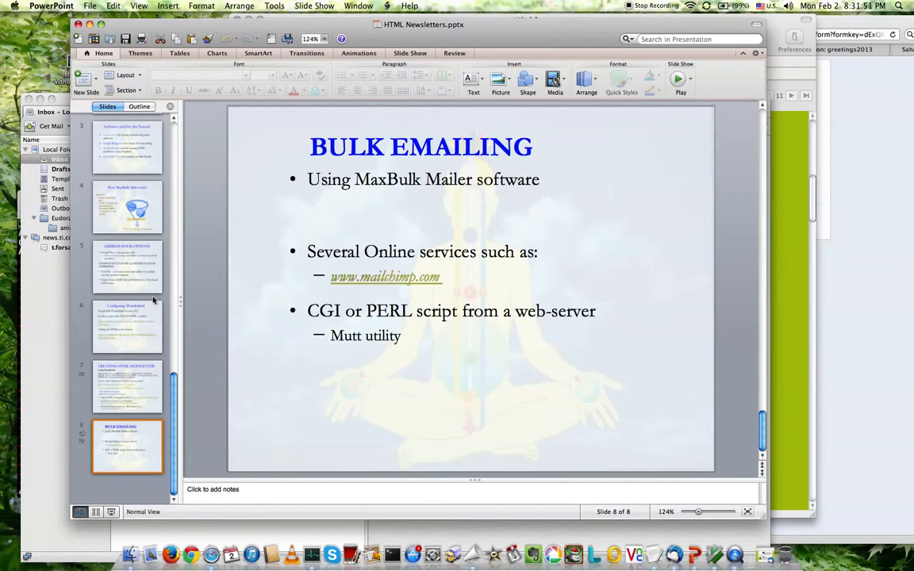
{"action": "scroll", "coordinate": [151, 293], "scroll_direction": "up", "scroll_amount": 5}
{"action": "scroll", "coordinate": [154, 300], "scroll_direction": "down", "scroll_amount": 5}
{"action": "left_click", "coordinate": [142, 274]}
{"action": "left_click", "coordinate": [149, 317]}
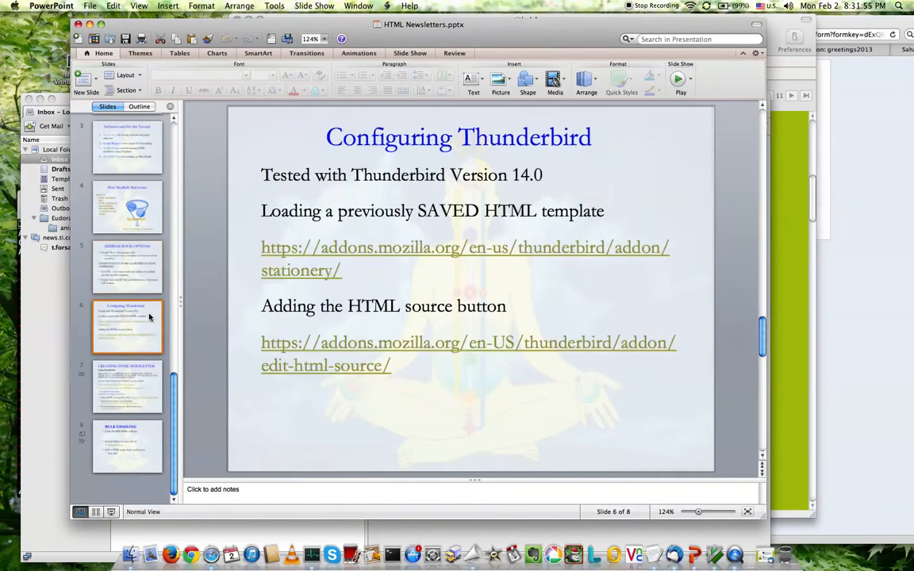
{"action": "left_click", "coordinate": [132, 254]}
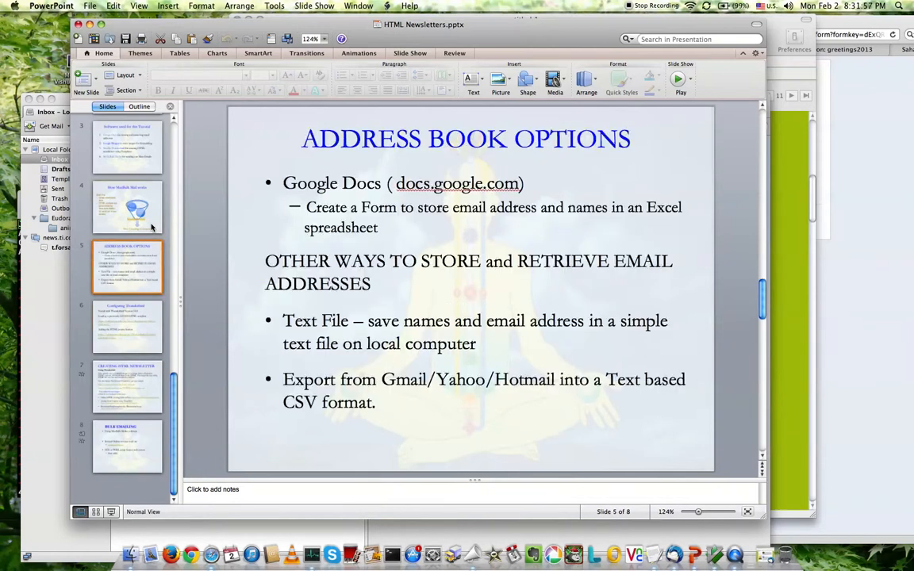
{"action": "left_click", "coordinate": [151, 227]}
{"action": "left_click_drag", "start_coordinate": [591, 37], "coordinate": [565, 37]}
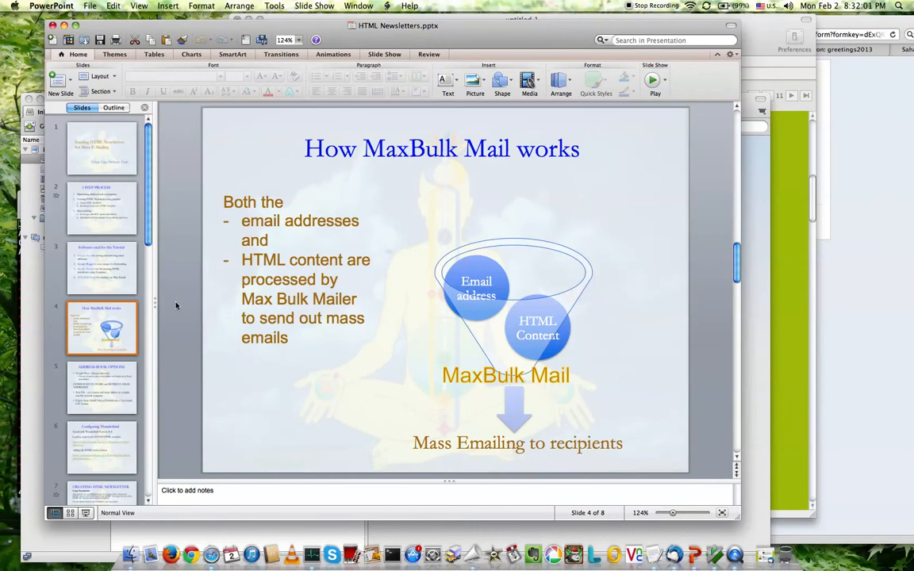
Review the presentation's slides from ADDRESS BOOK OPTIONS through Configuring Thunderbird and CREATING HTML NEWSLETTER to BULK EMAILING.
{"action": "left_click", "coordinate": [104, 380]}
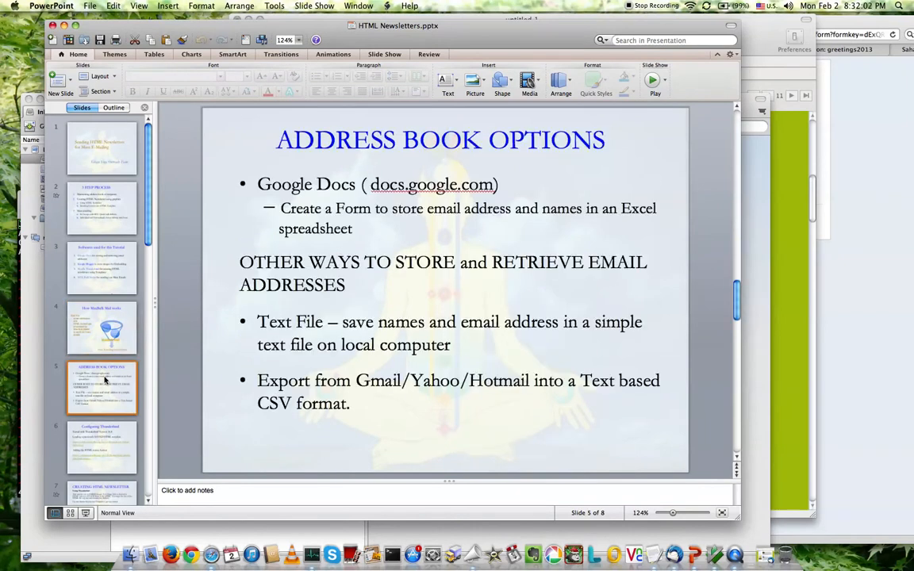
{"action": "scroll", "coordinate": [123, 328], "scroll_direction": "down", "scroll_amount": 3}
{"action": "left_click", "coordinate": [121, 327]}
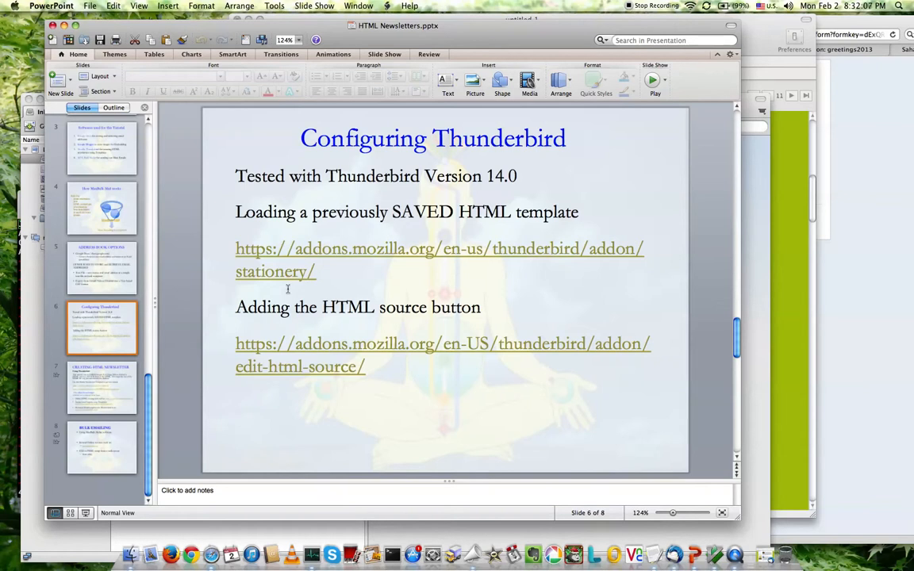
{"action": "left_click", "coordinate": [796, 189]}
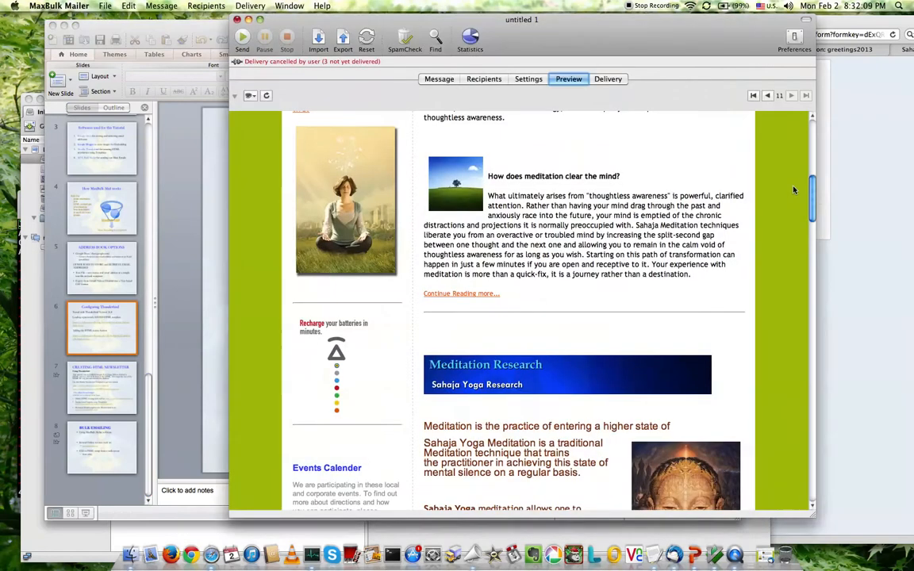
{"action": "left_click", "coordinate": [169, 296]}
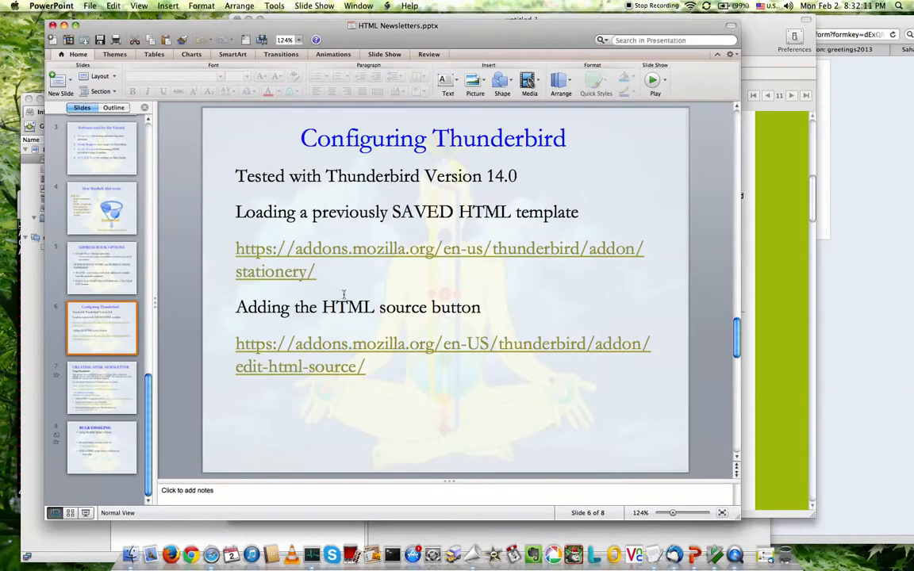
{"action": "left_click", "coordinate": [93, 364]}
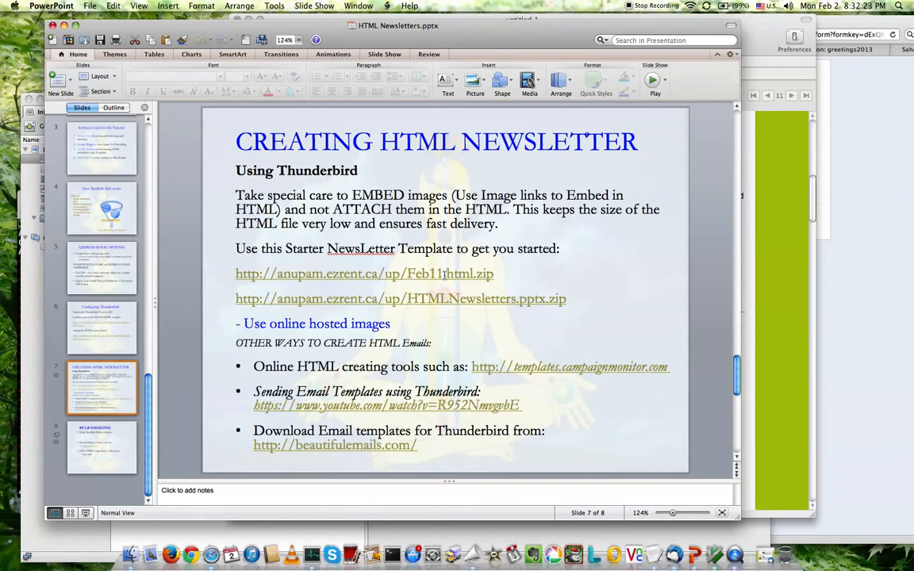
{"action": "scroll", "coordinate": [444, 273], "scroll_direction": "down", "scroll_amount": 1}
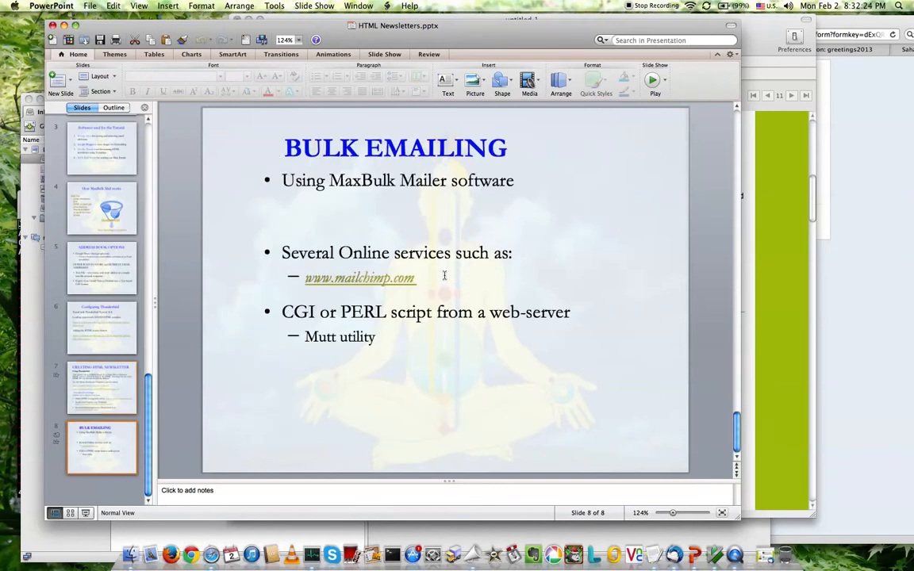
Return to the presentation's title slide and review the 3 STEP PROCESS and Softwares used for this Tutorial slides.
{"action": "left_click", "coordinate": [113, 156]}
{"action": "left_click", "coordinate": [112, 170]}
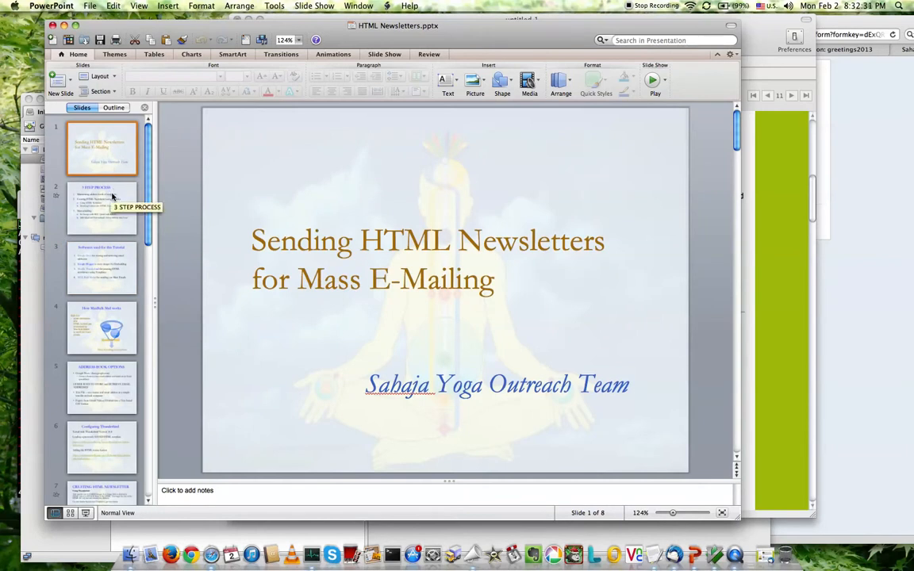
{"action": "left_click", "coordinate": [111, 198]}
{"action": "left_click", "coordinate": [105, 262]}
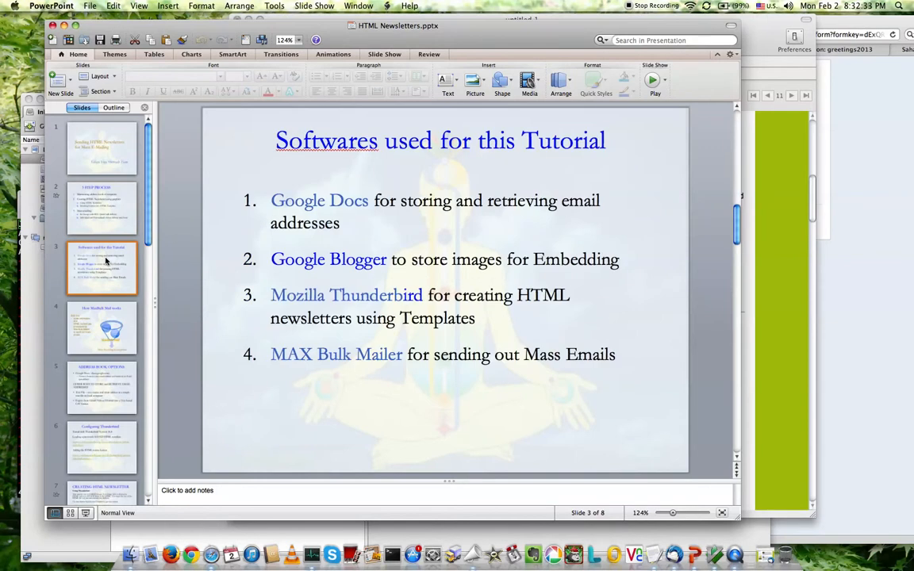